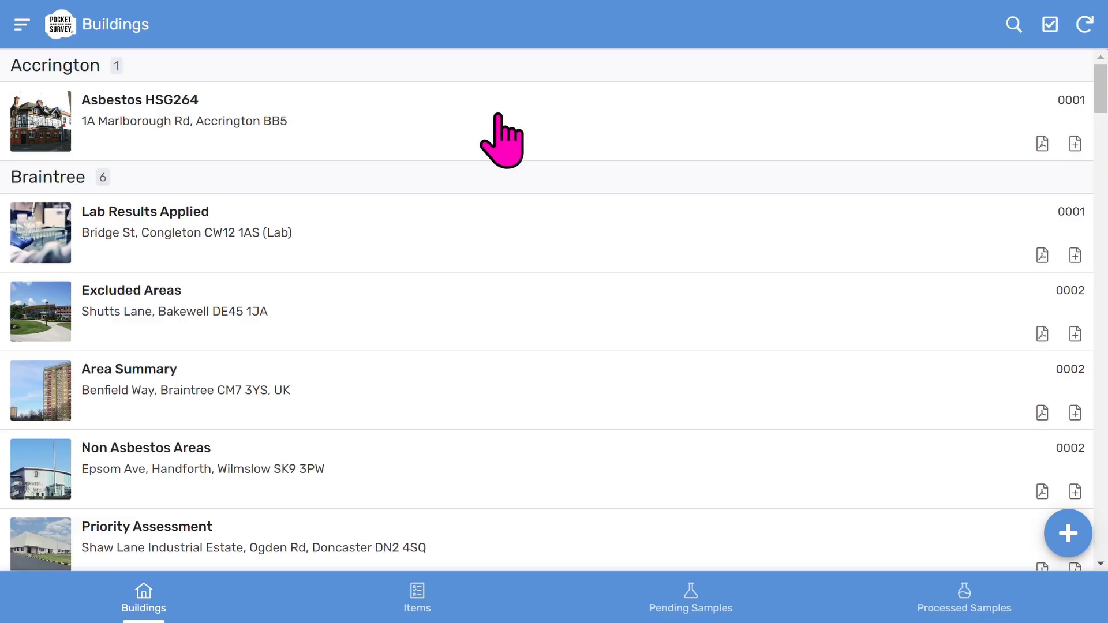
- Open the Asbestos HSG264 building and review its Management Survey details dated 26 August 2023
click(500, 140)
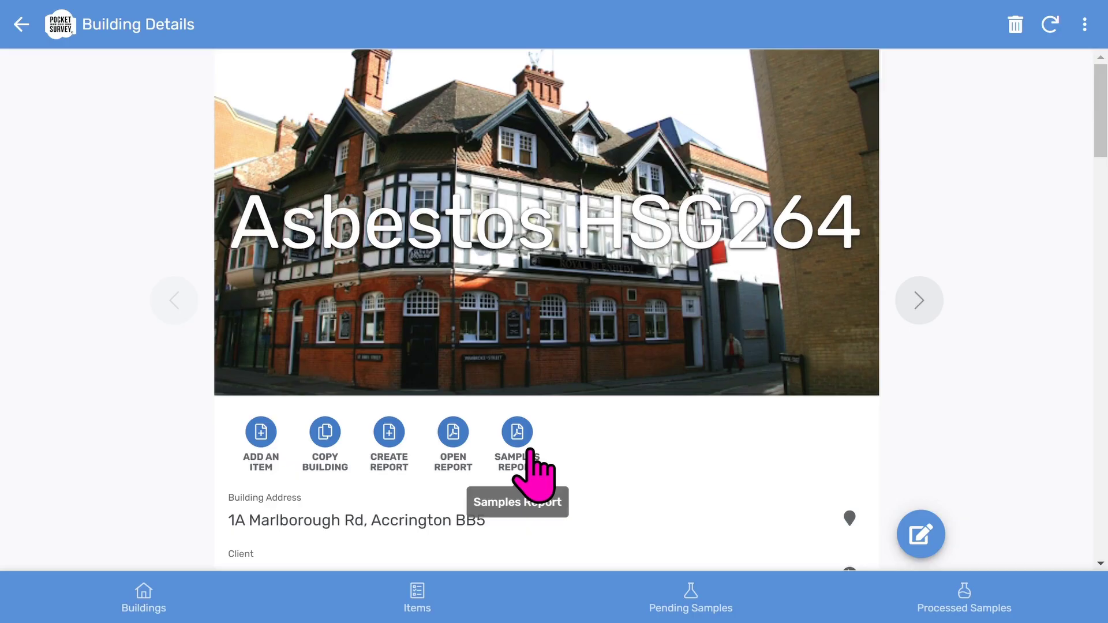
scroll(634, 444, down, 3)
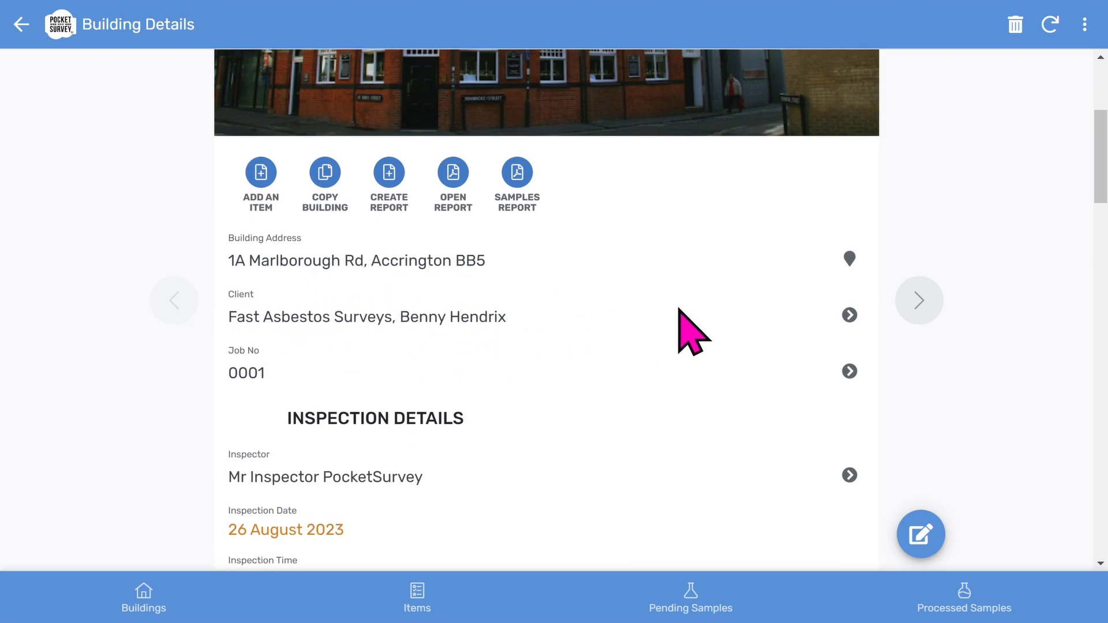
scroll(678, 310, down, 5)
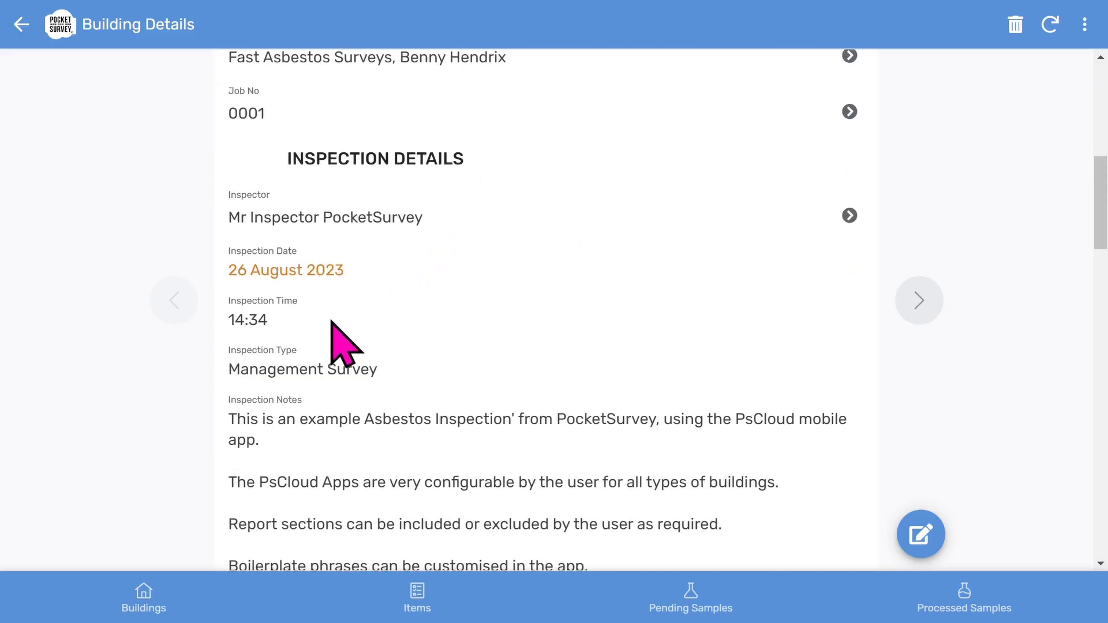
scroll(513, 328, down, 3)
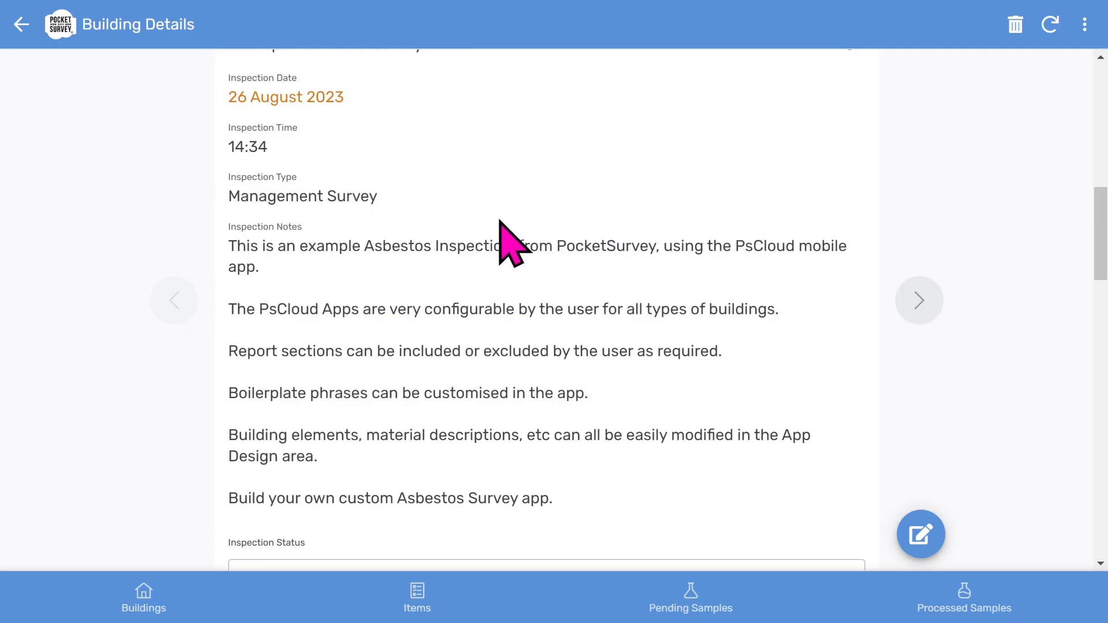
scroll(500, 221, down, 8)
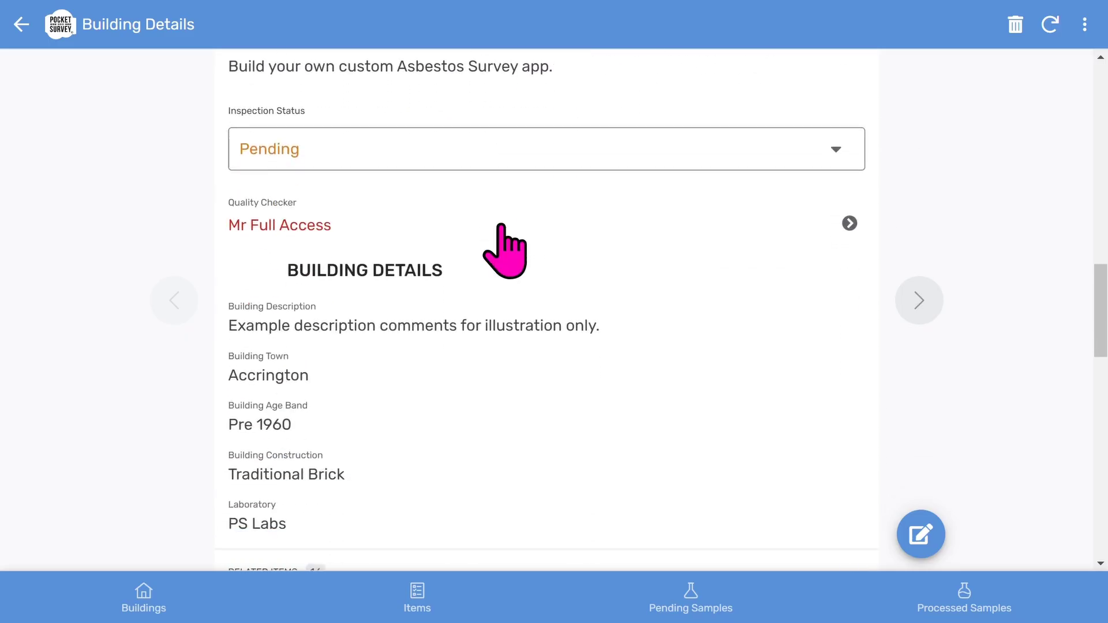
click(426, 148)
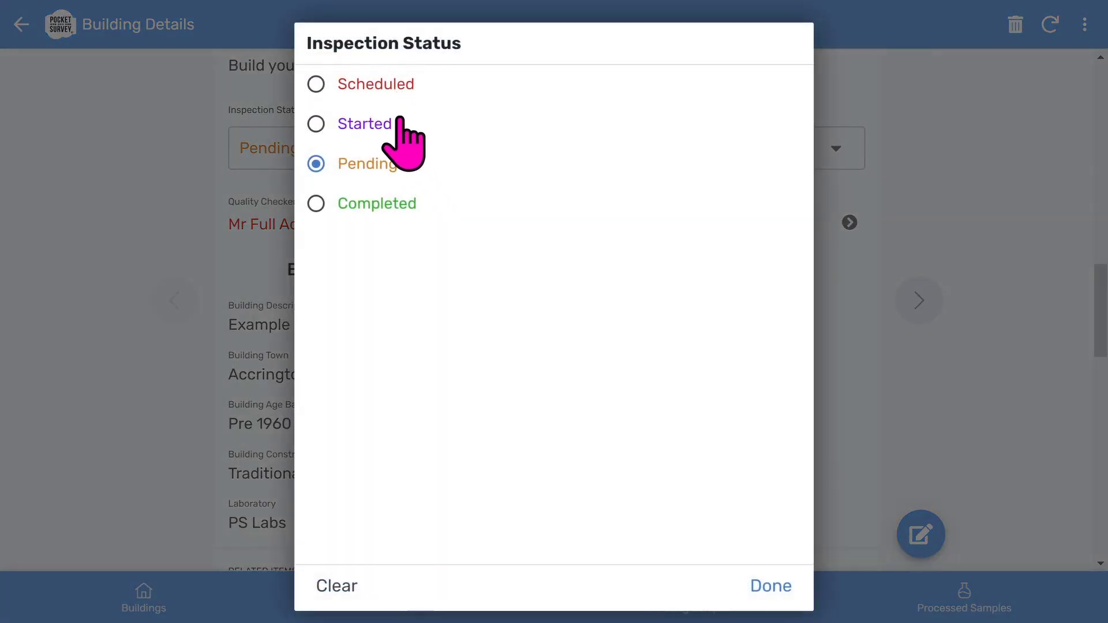
click(767, 592)
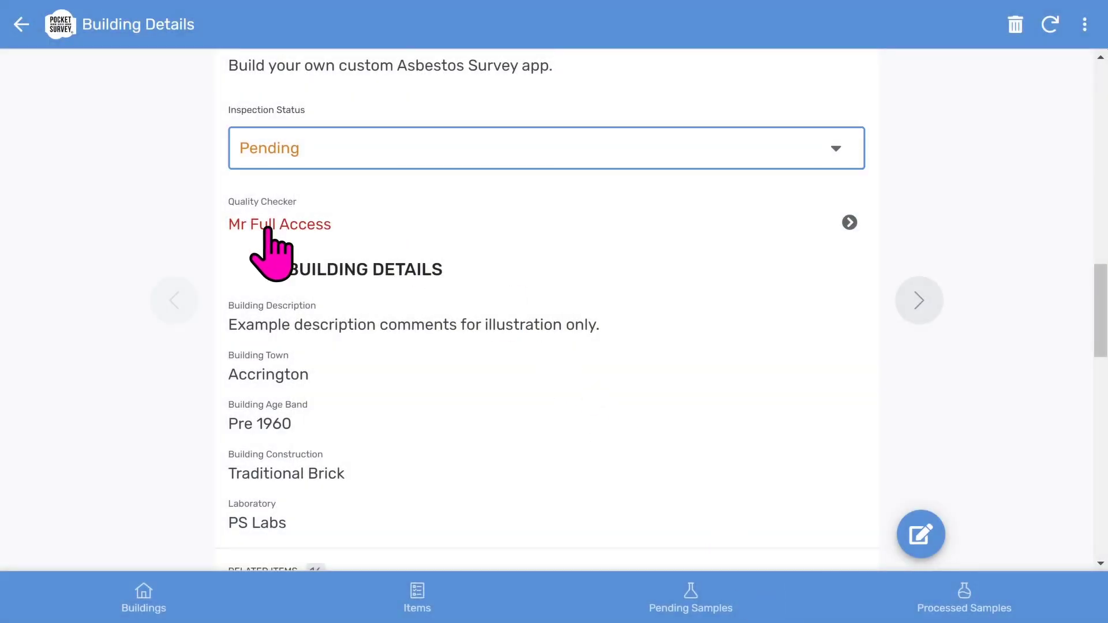
scroll(619, 295, down, 2)
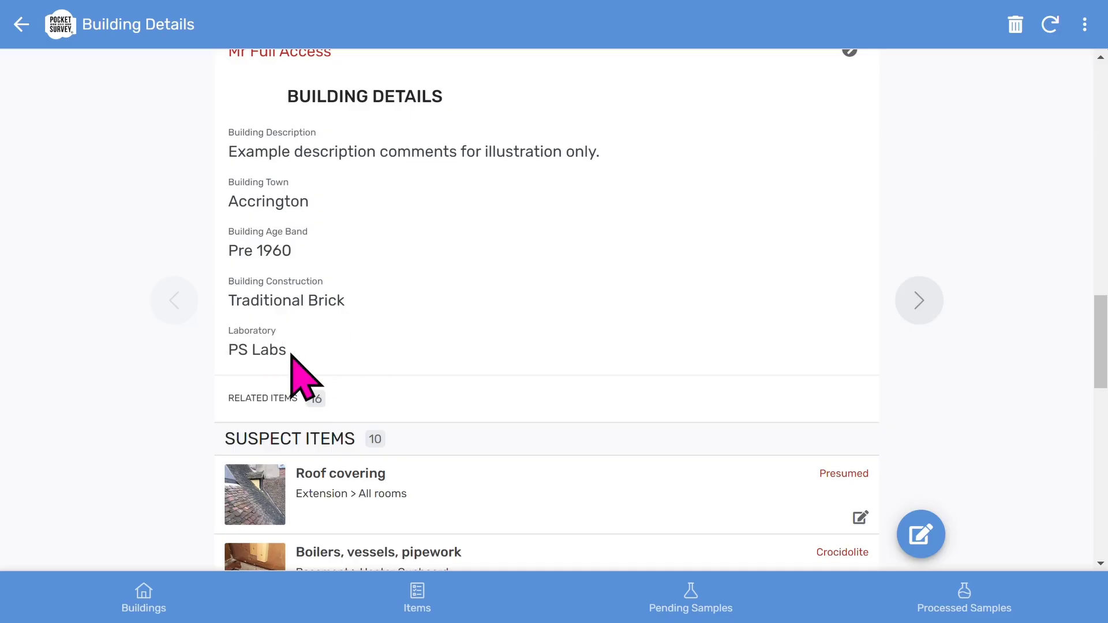
scroll(501, 323, down, 6)
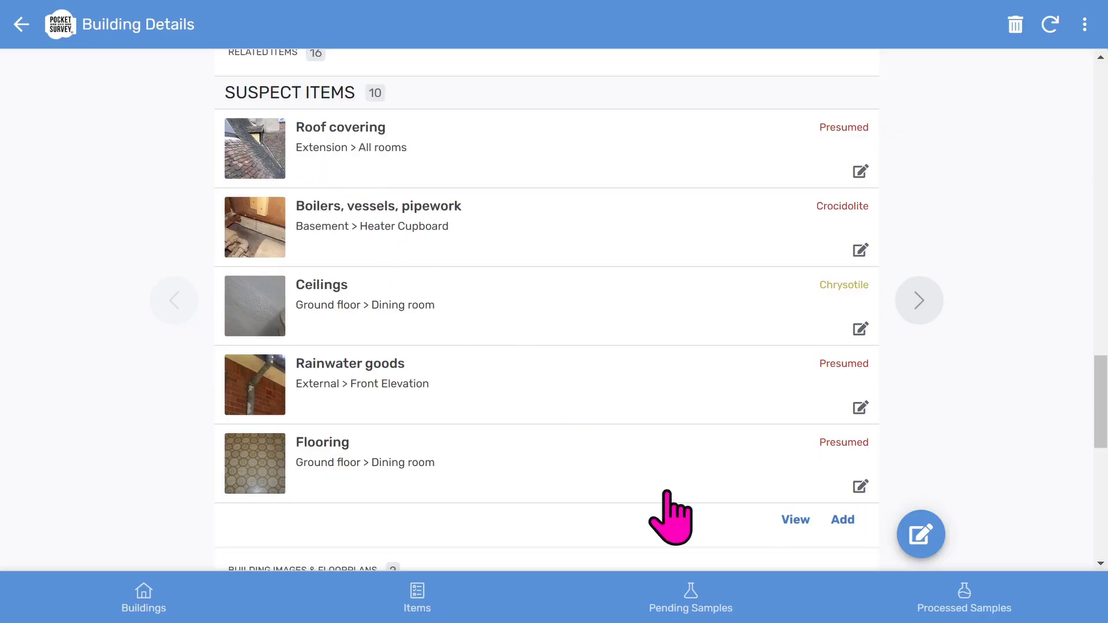
click(801, 523)
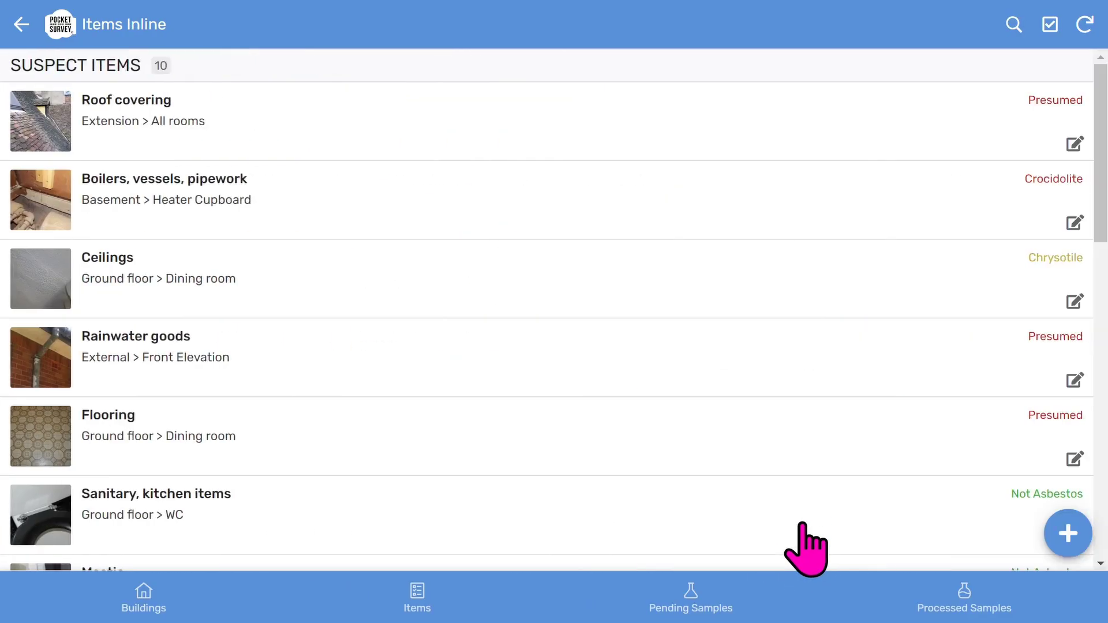
scroll(486, 226, down, 6)
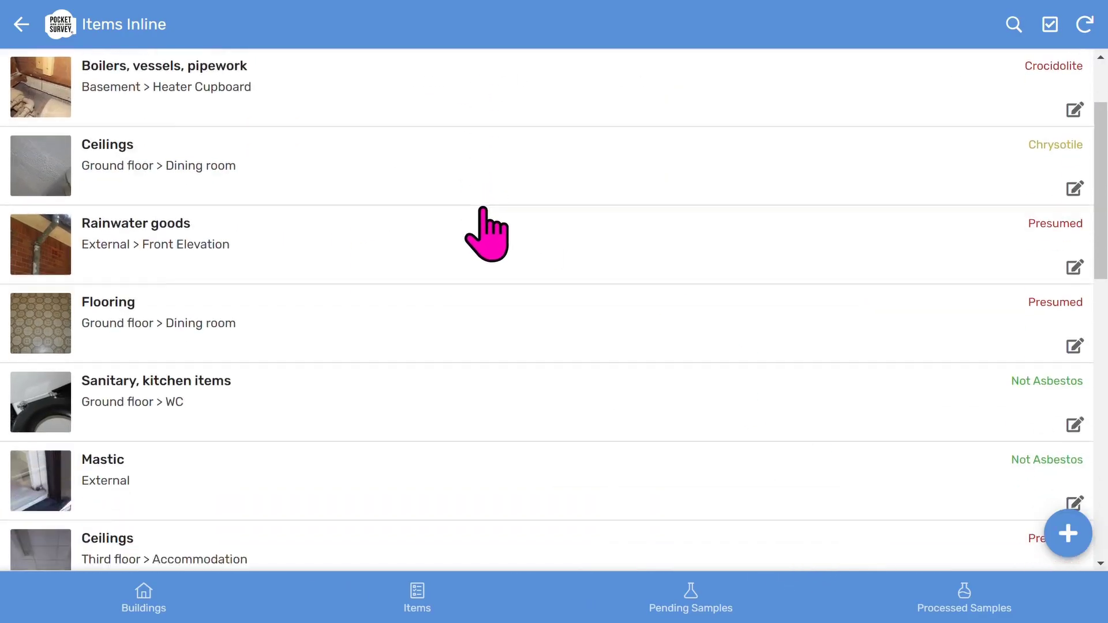
scroll(483, 211, down, 8)
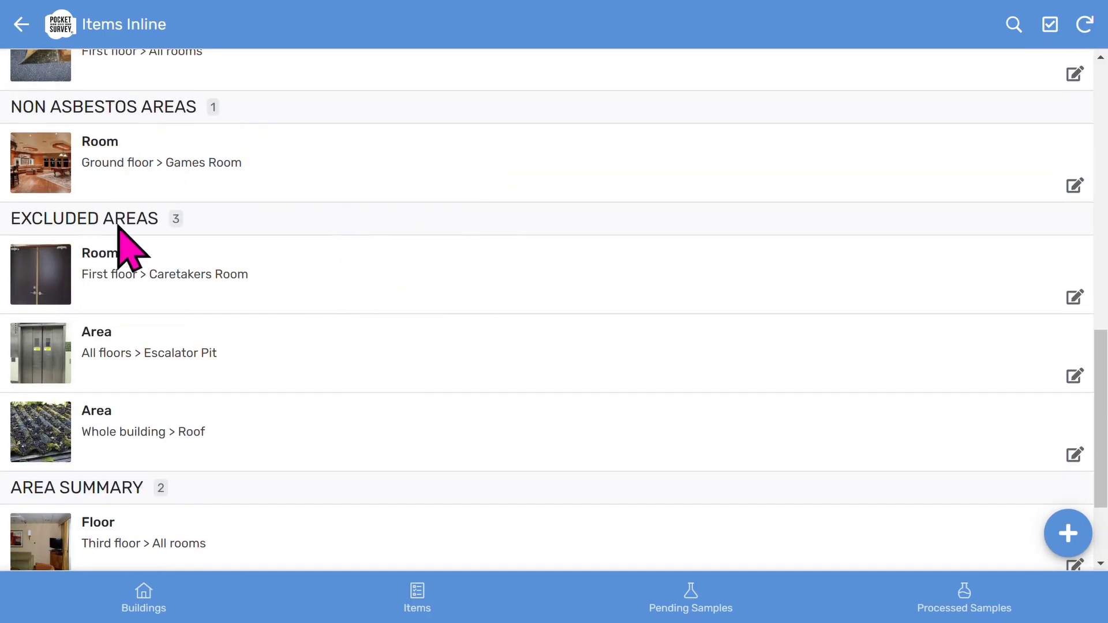
scroll(369, 334, down, 3)
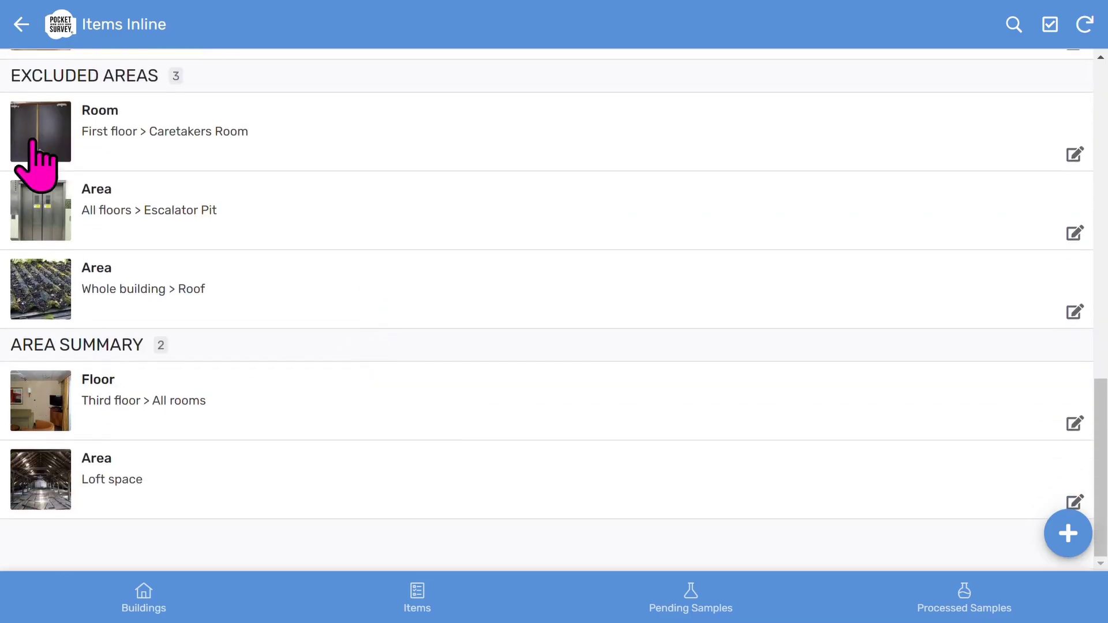
click(21, 23)
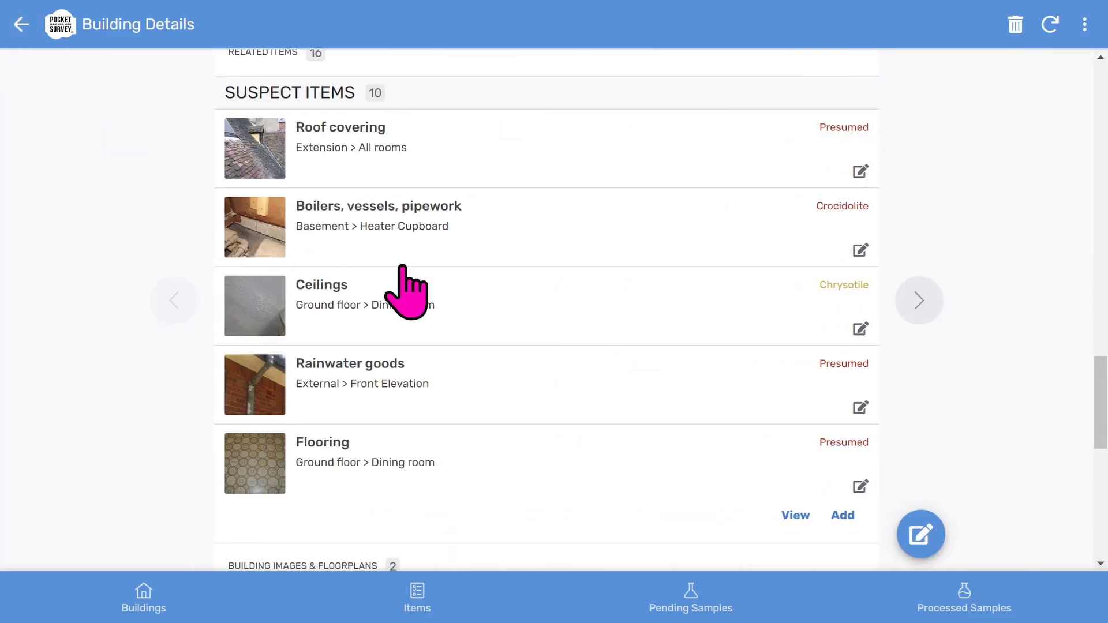
scroll(547, 307, down, 6)
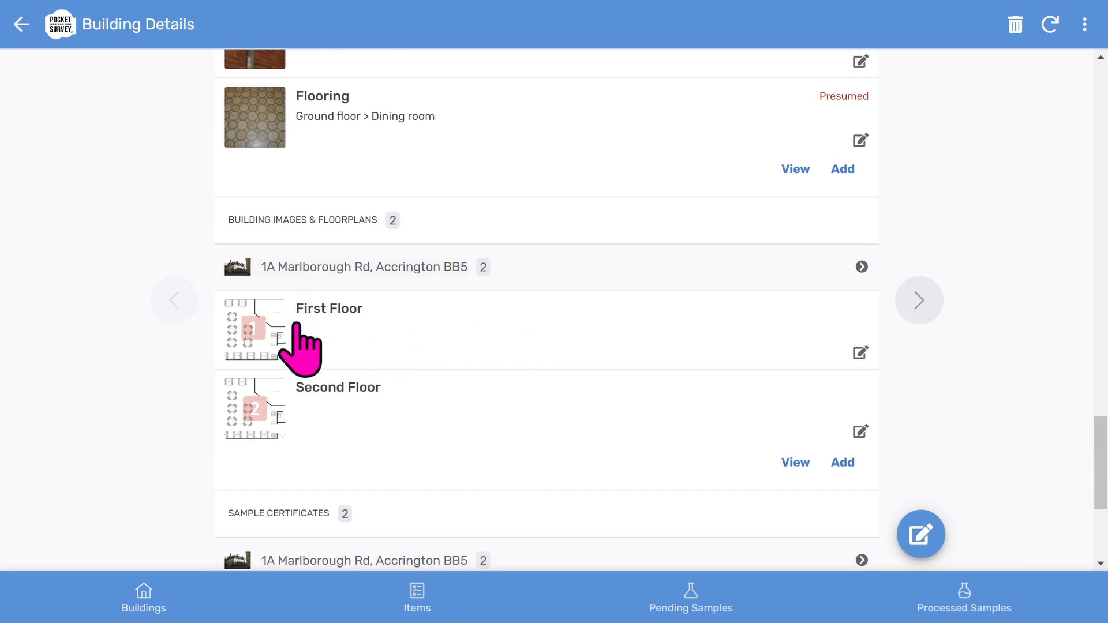
scroll(457, 408, down, 5)
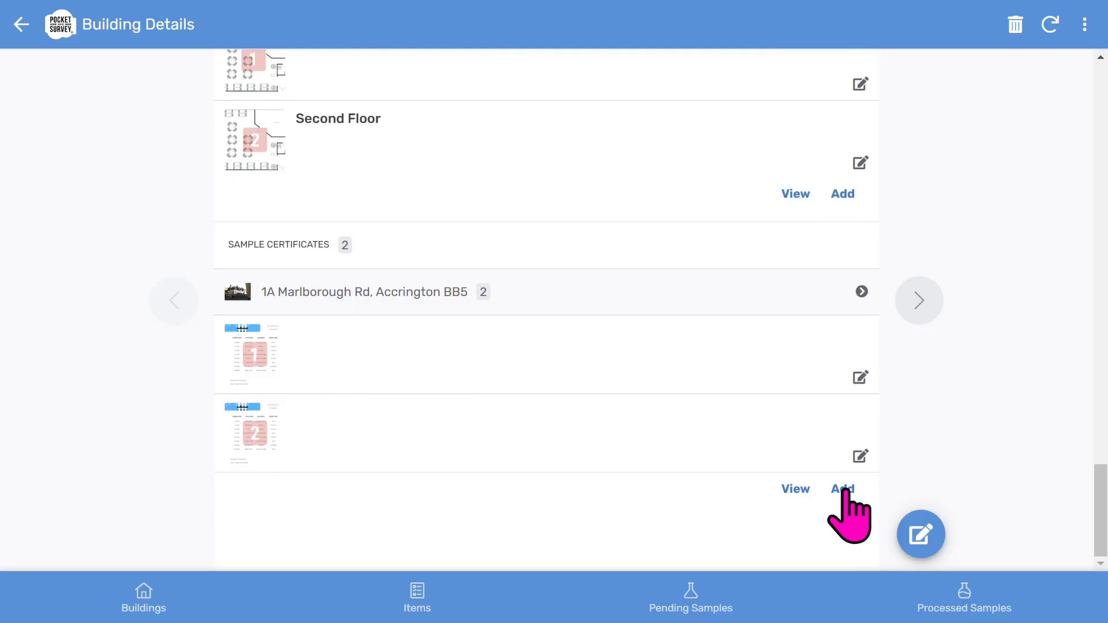
scroll(808, 248, up, 3)
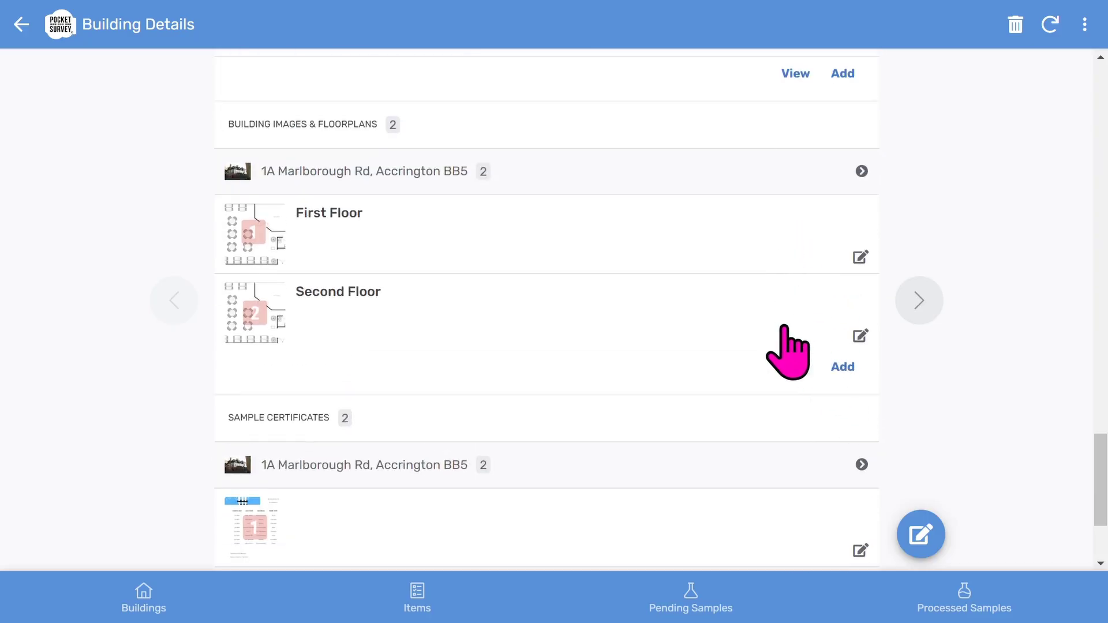
scroll(745, 311, up, 5)
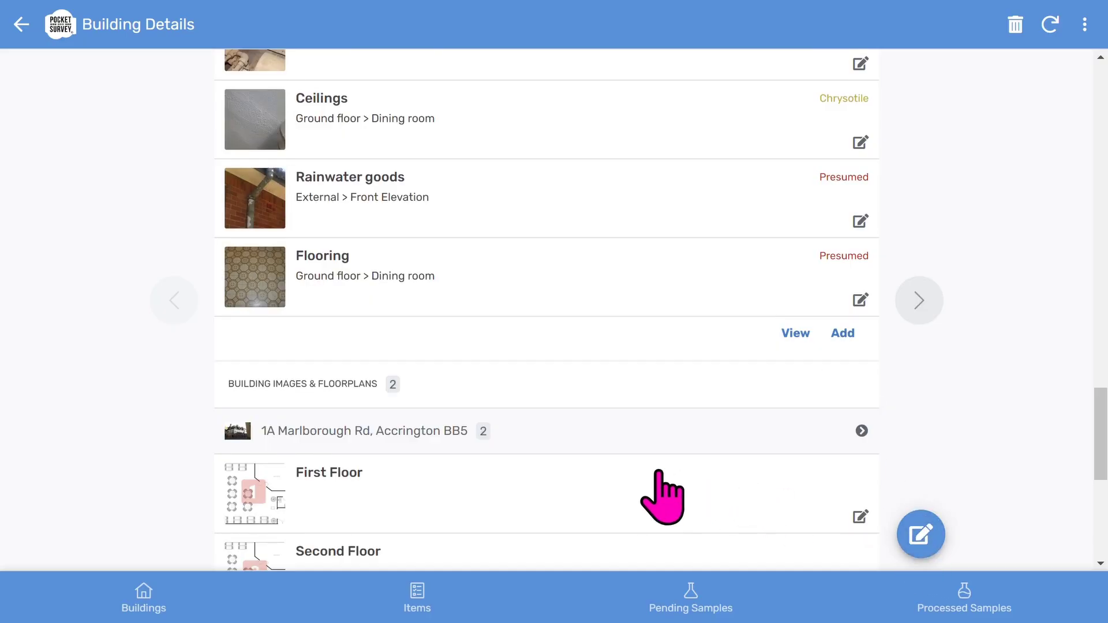
scroll(662, 495, up, 15)
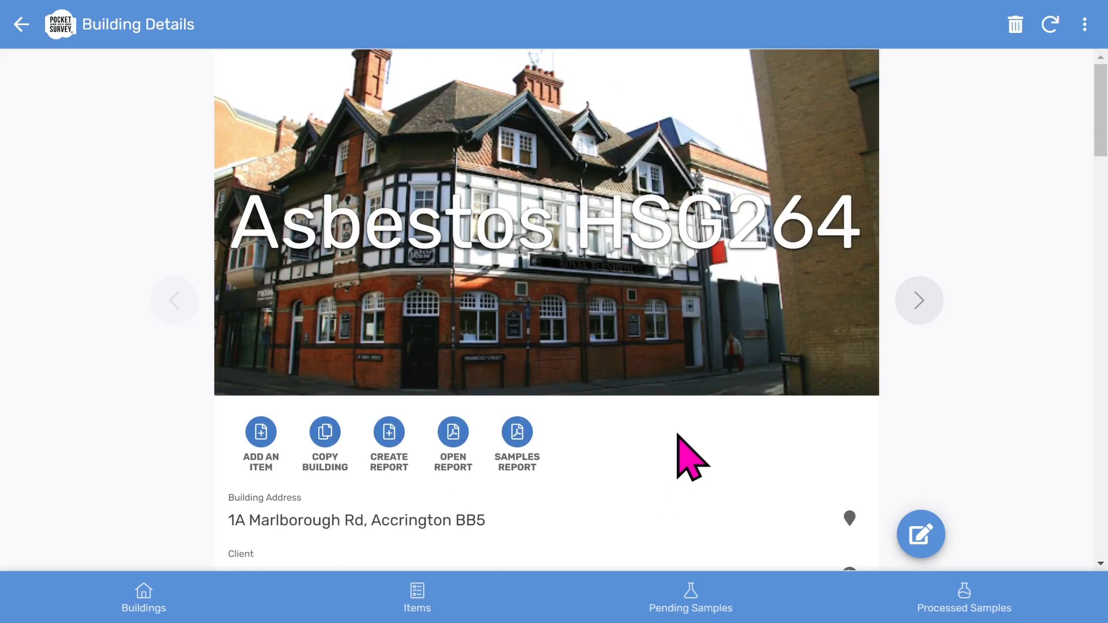
scroll(675, 453, down, 2)
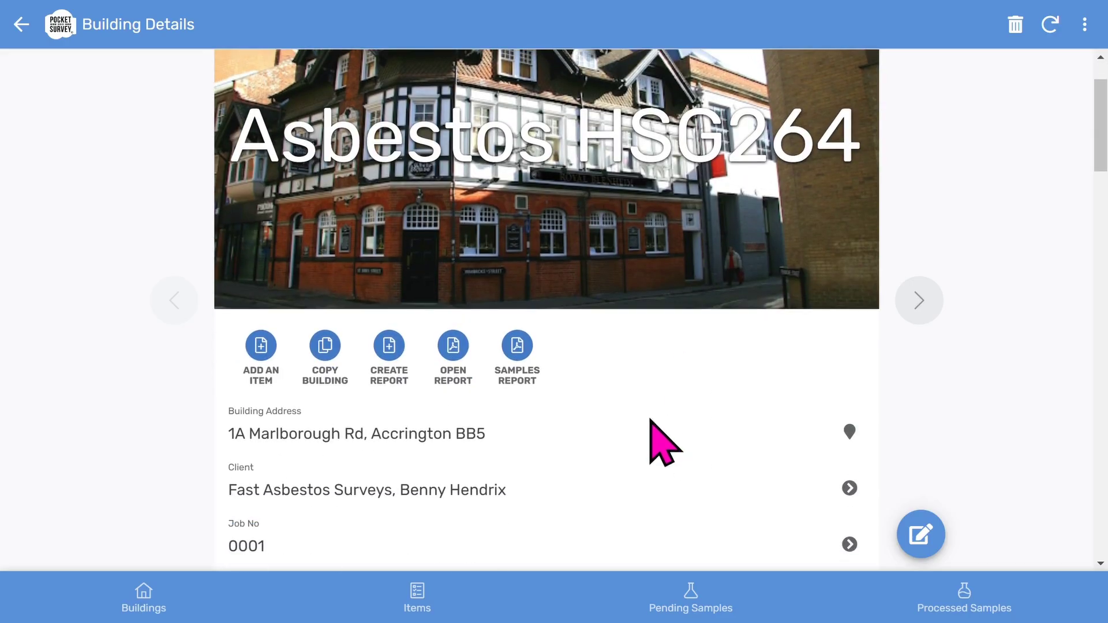
- Generate the building report and open the resulting 24-page HSG 264 Management Survey PDF
click(389, 349)
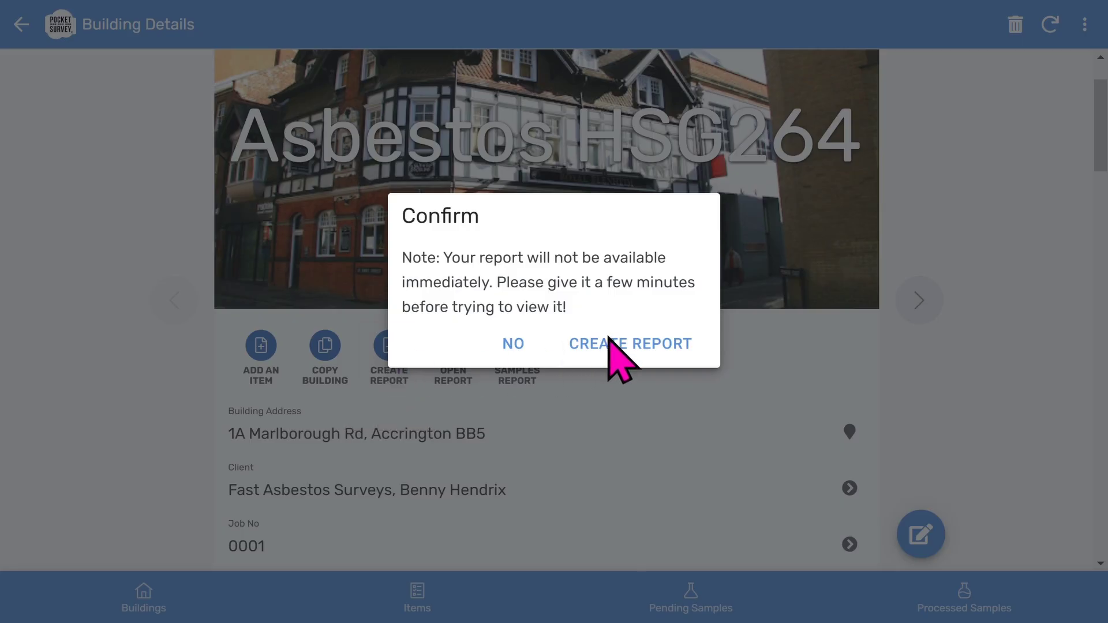
click(513, 346)
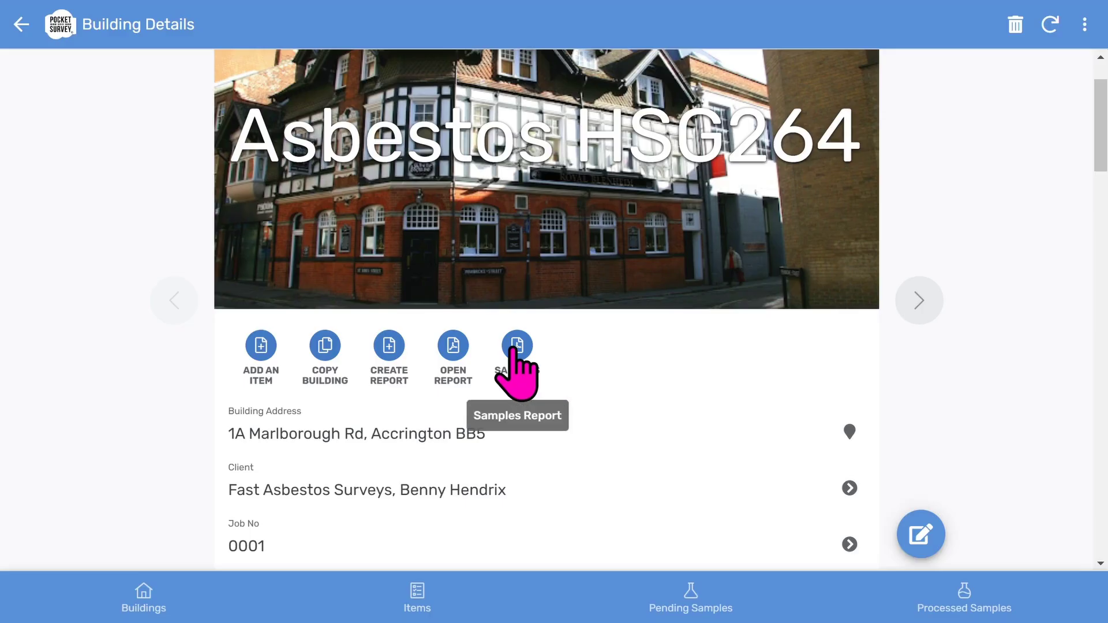
click(453, 353)
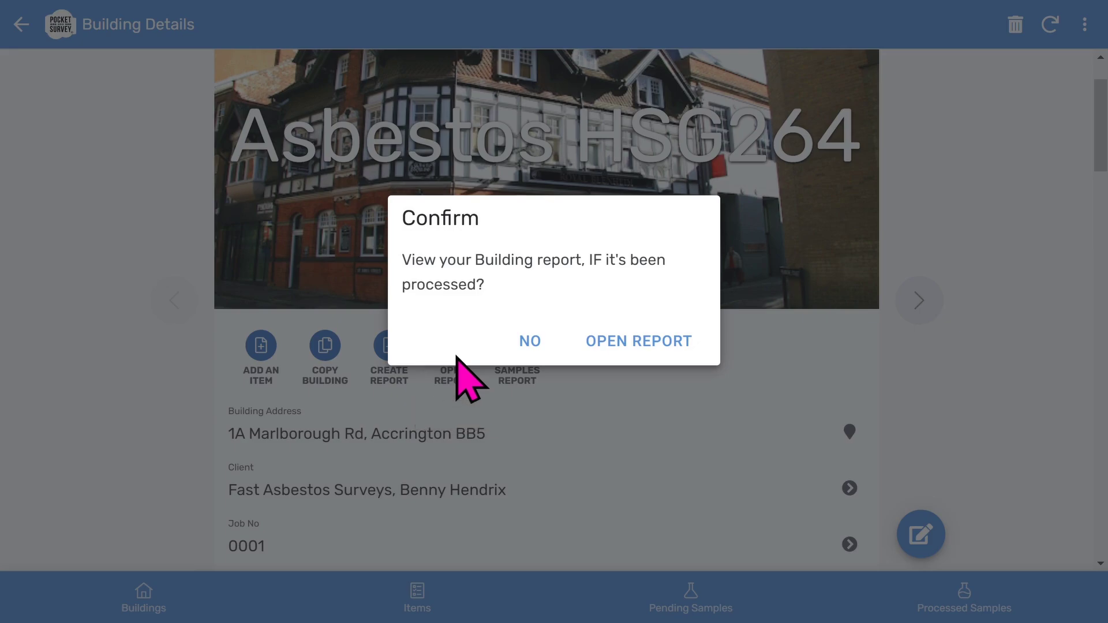
click(529, 344)
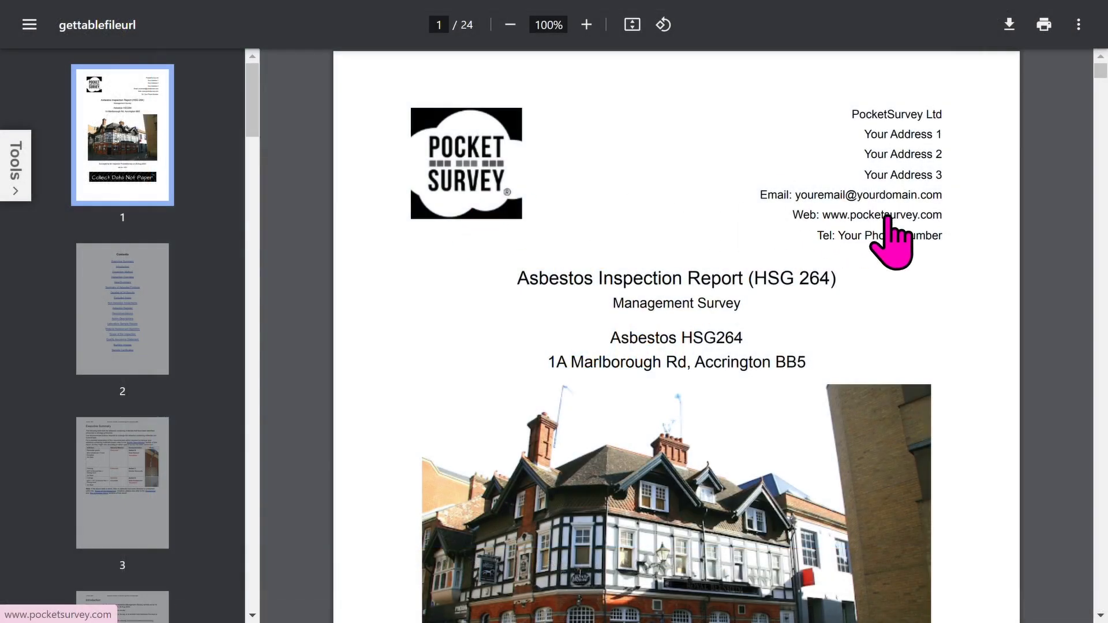
- Step through the report's Contents page to page 3, the Executive Summary
scroll(845, 324, down, 3)
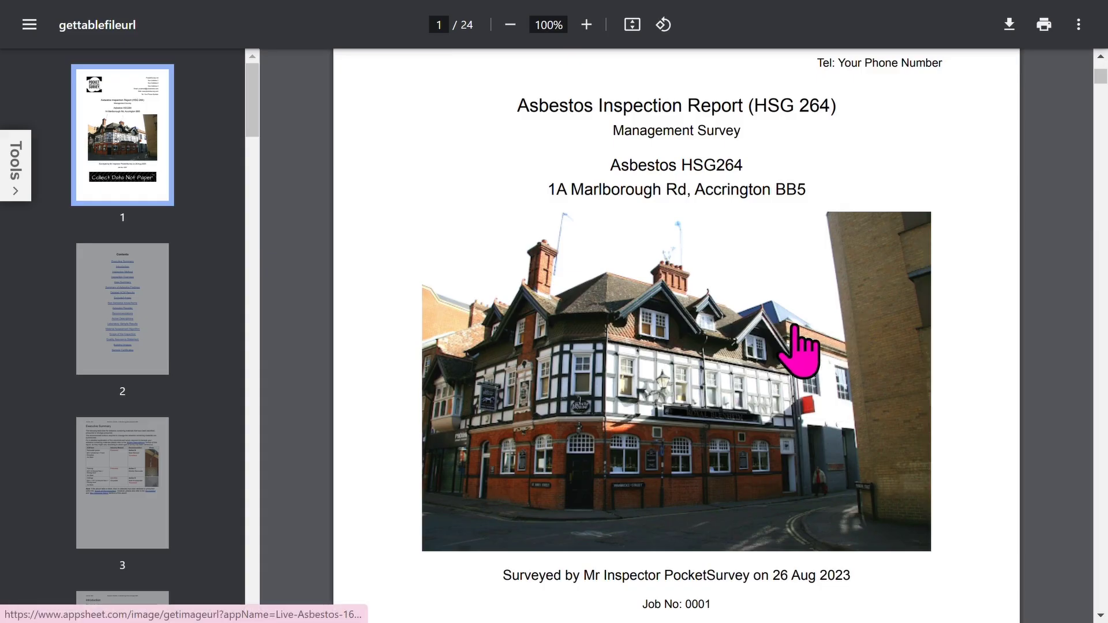
scroll(750, 352, down, 2)
scroll(715, 421, down, 3)
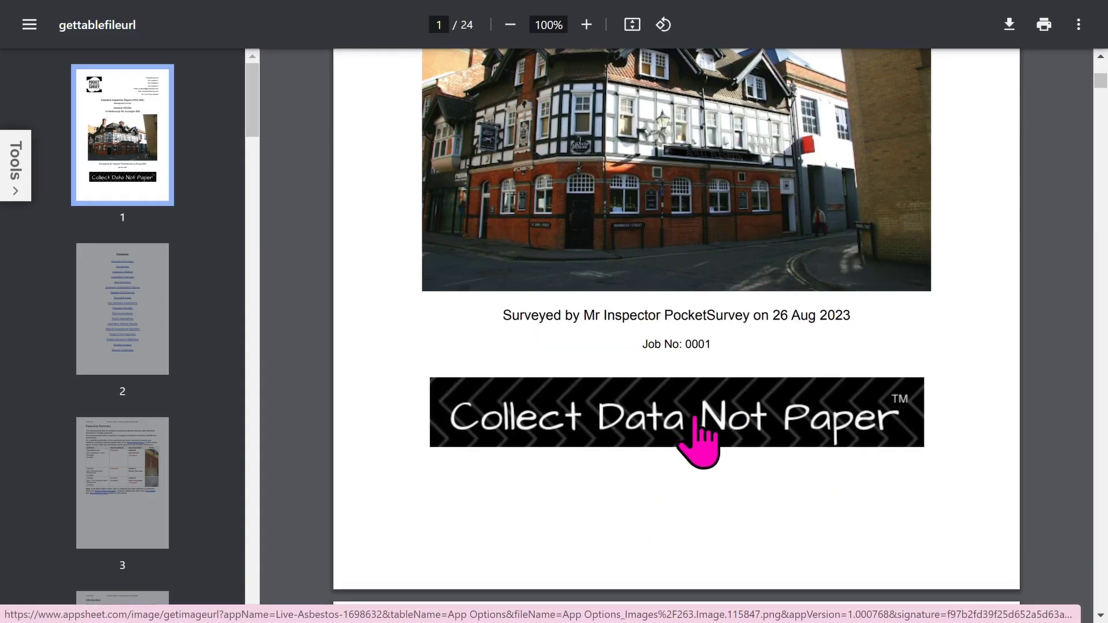
click(162, 311)
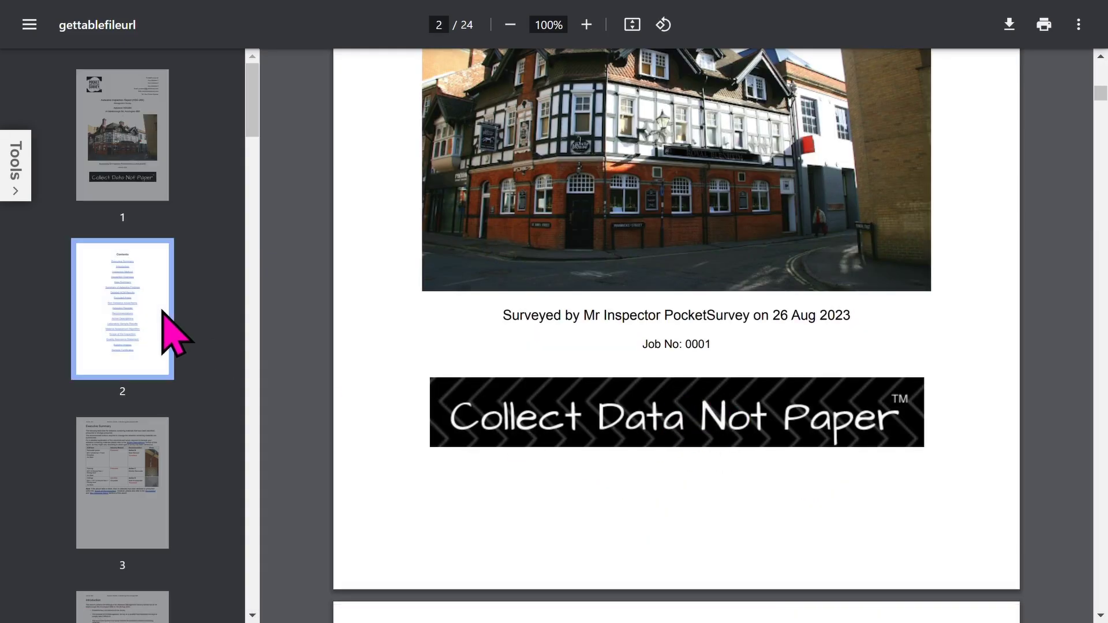
scroll(860, 317, down, 2)
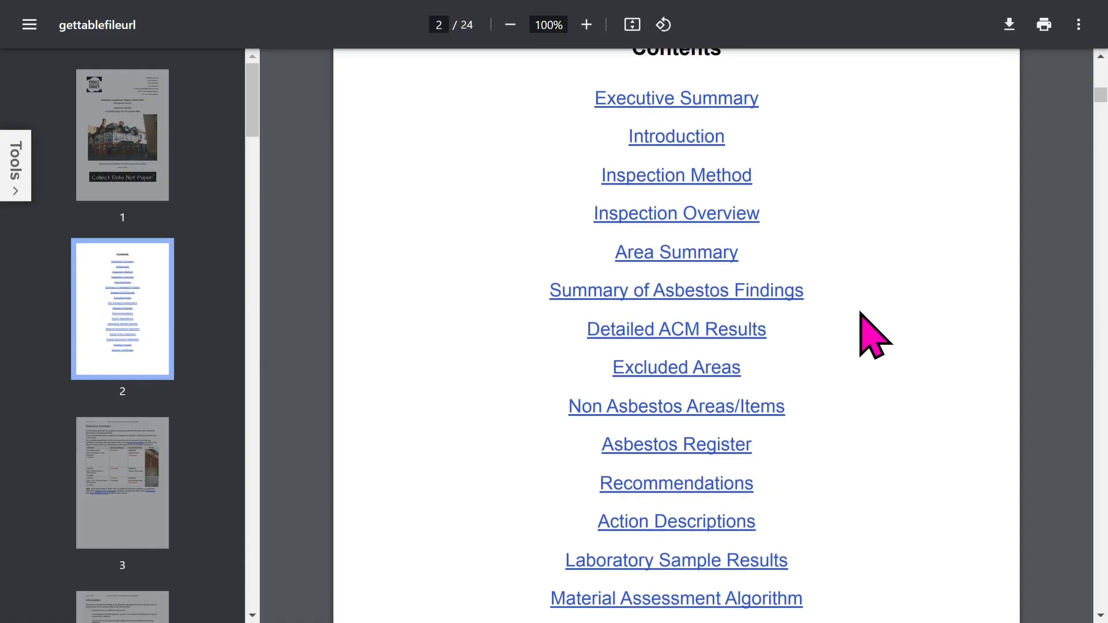
scroll(690, 115, down, 2)
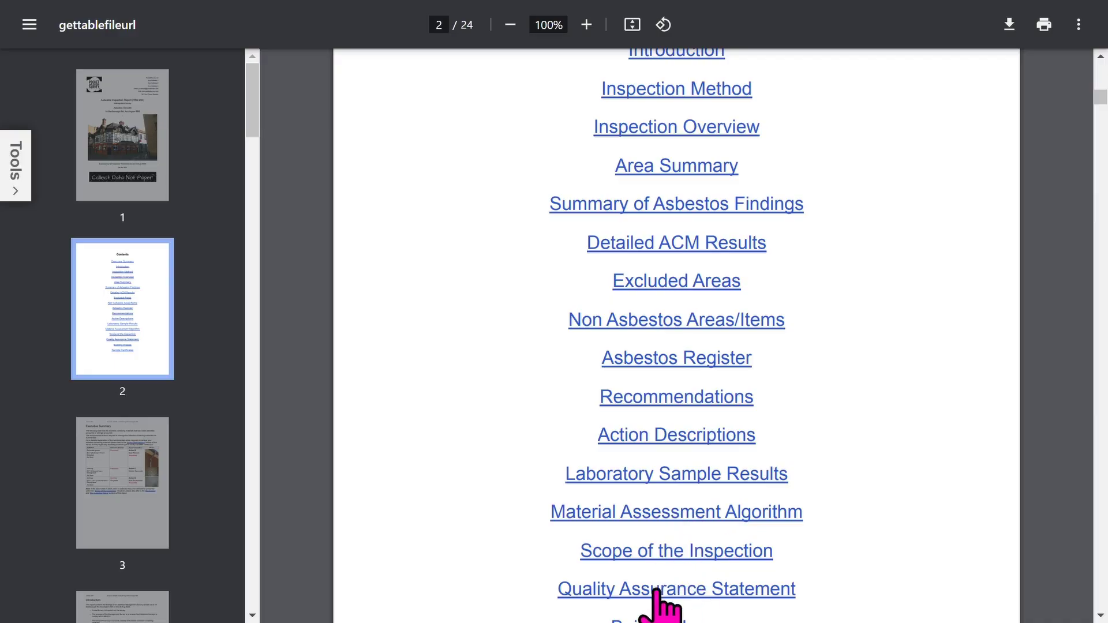
click(149, 513)
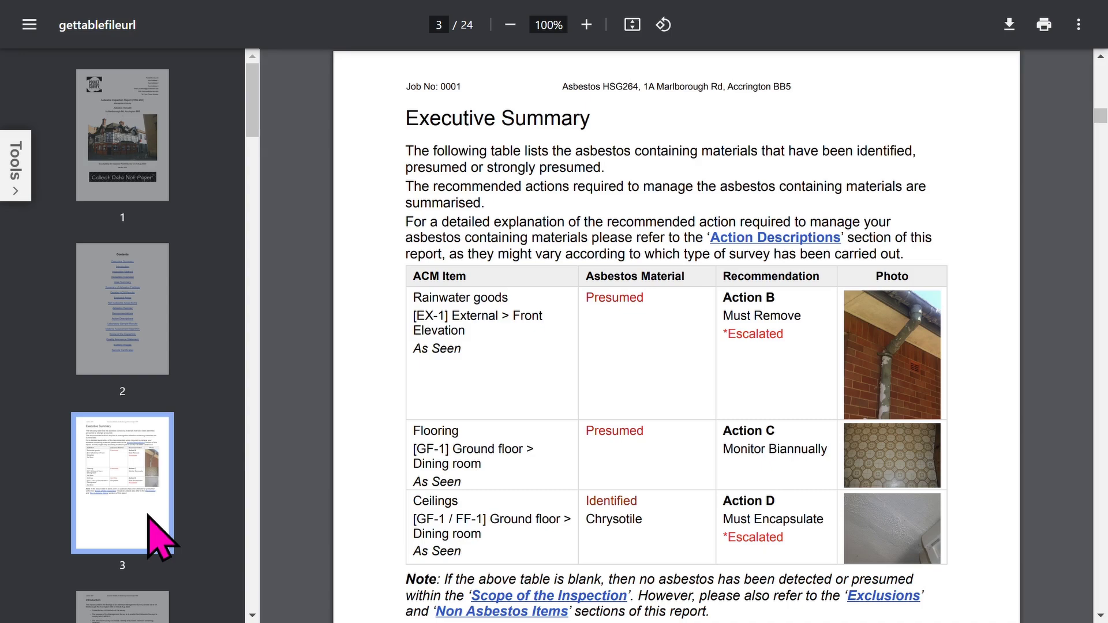
- Move on to page 4, the Introduction, and page 5, the Inspection Method
drag(252, 426, 232, 124)
scroll(248, 431, up, 2)
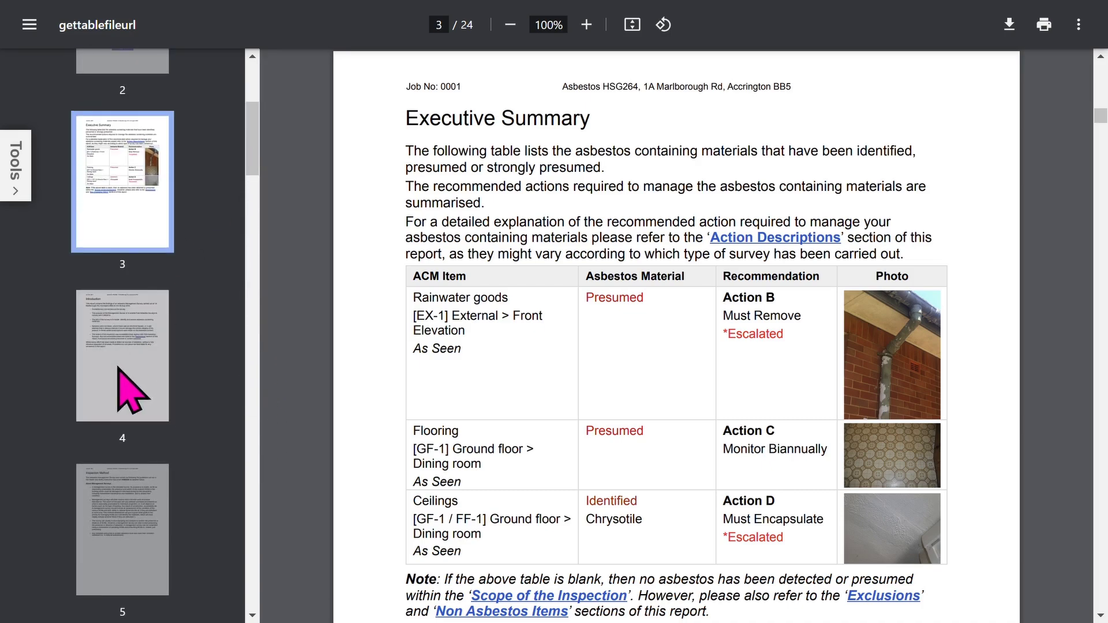
click(118, 388)
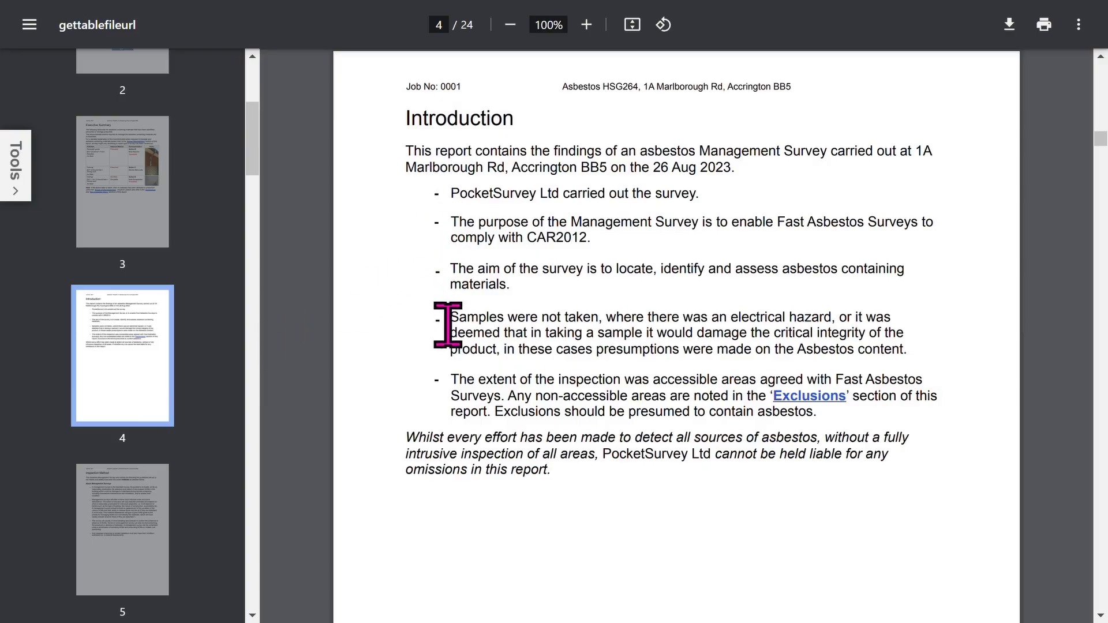
scroll(203, 333, down, 3)
scroll(205, 333, down, 2)
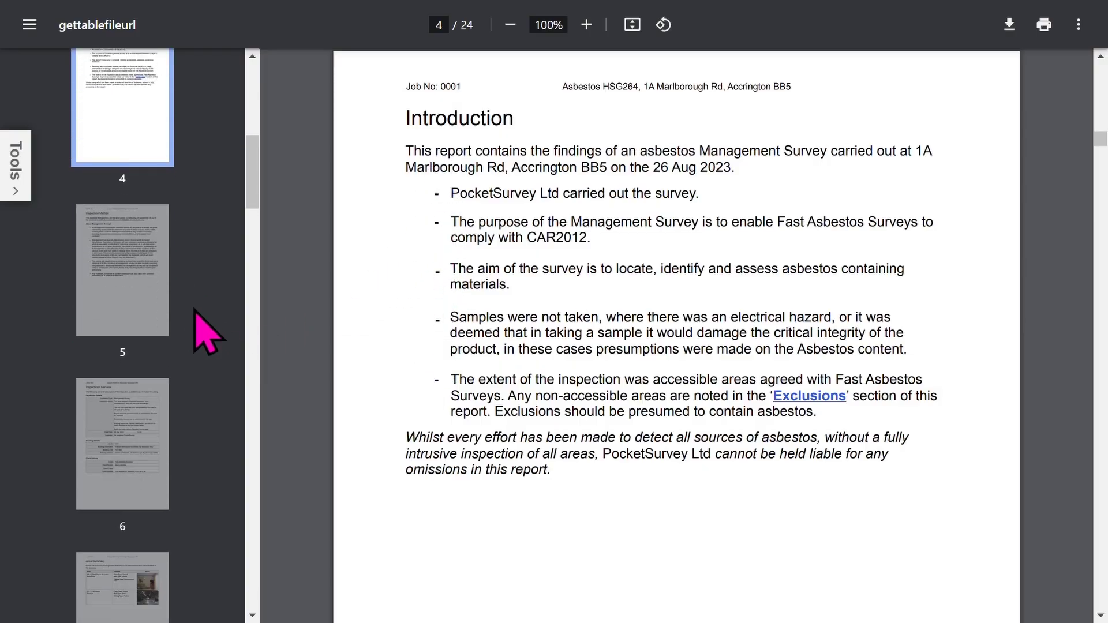
click(120, 307)
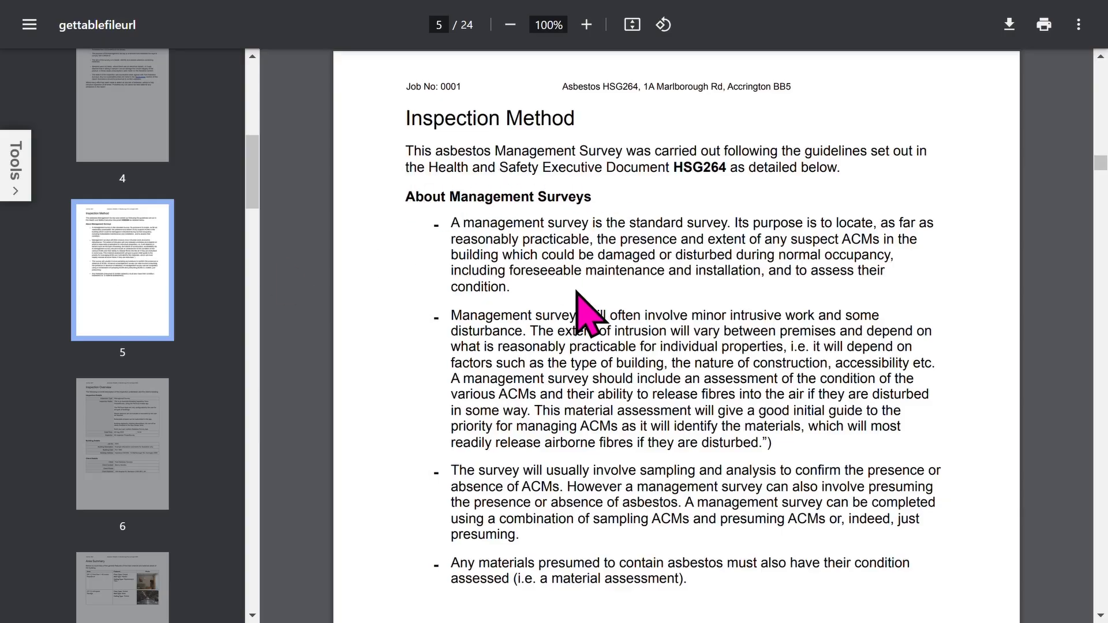
- View page 6 with the inspection details and page 7, the Area Summary
scroll(586, 311, down, 3)
scroll(210, 372, down, 1)
scroll(199, 350, down, 2)
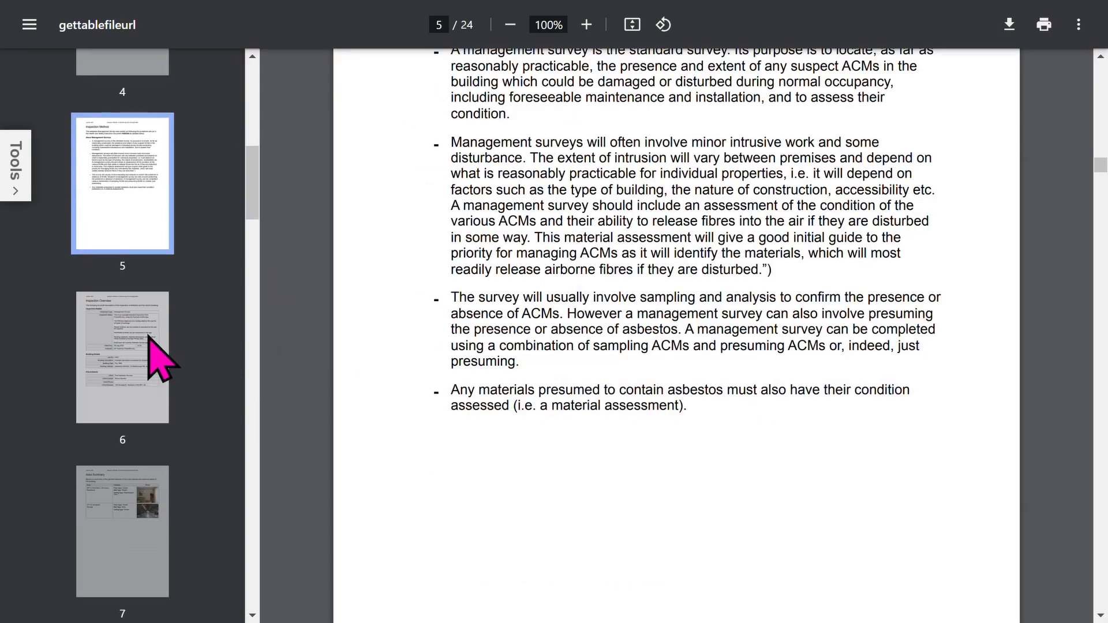
click(149, 345)
scroll(425, 185, down, 2)
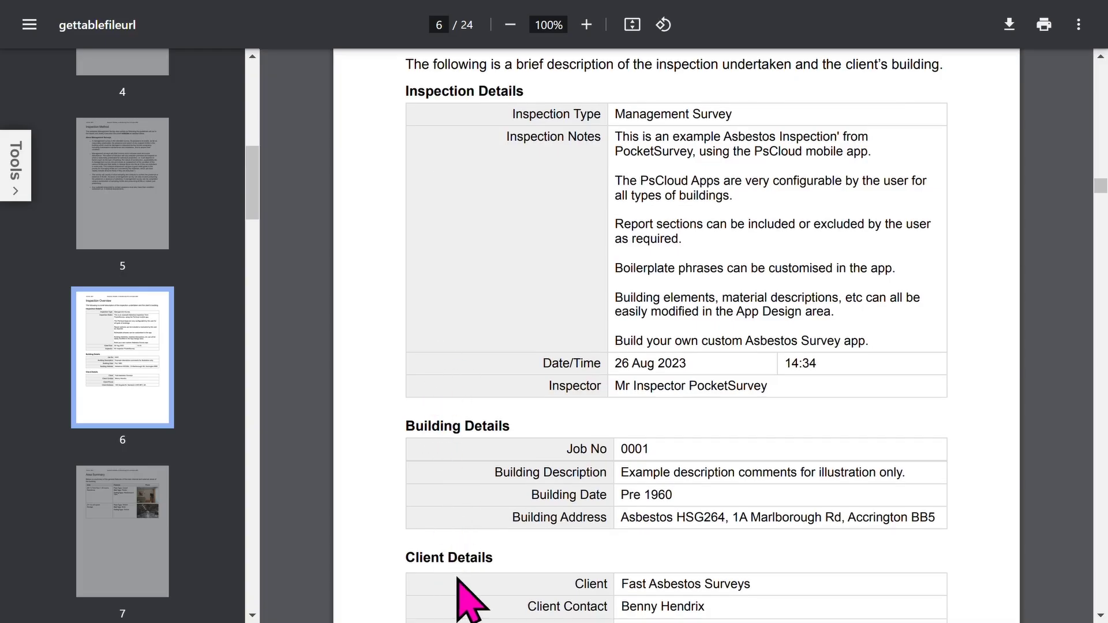
scroll(207, 427, down, 3)
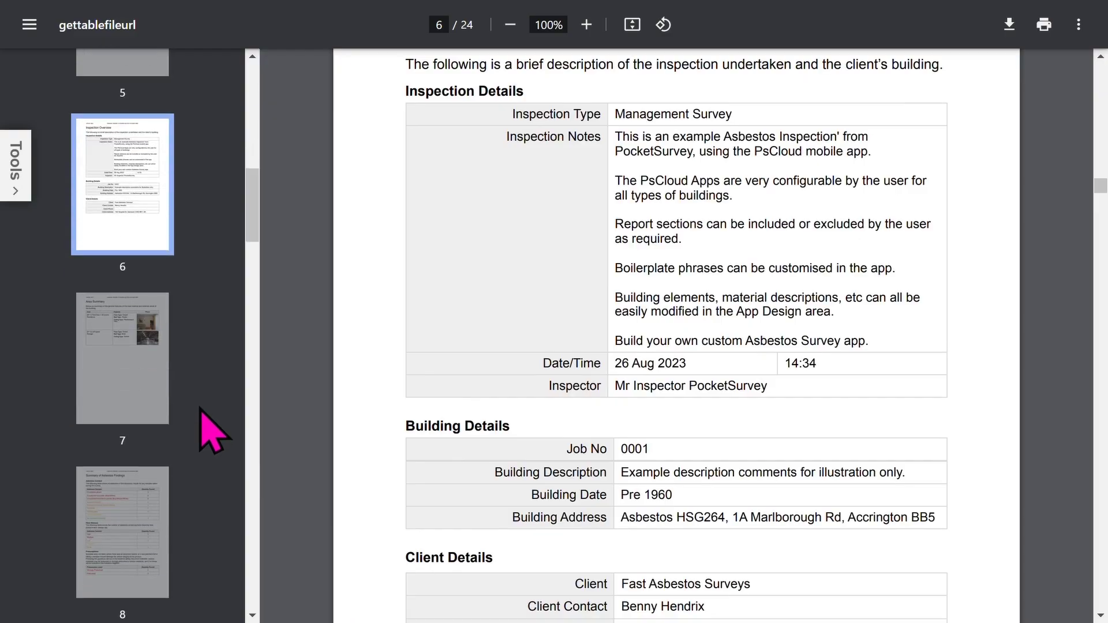
click(122, 361)
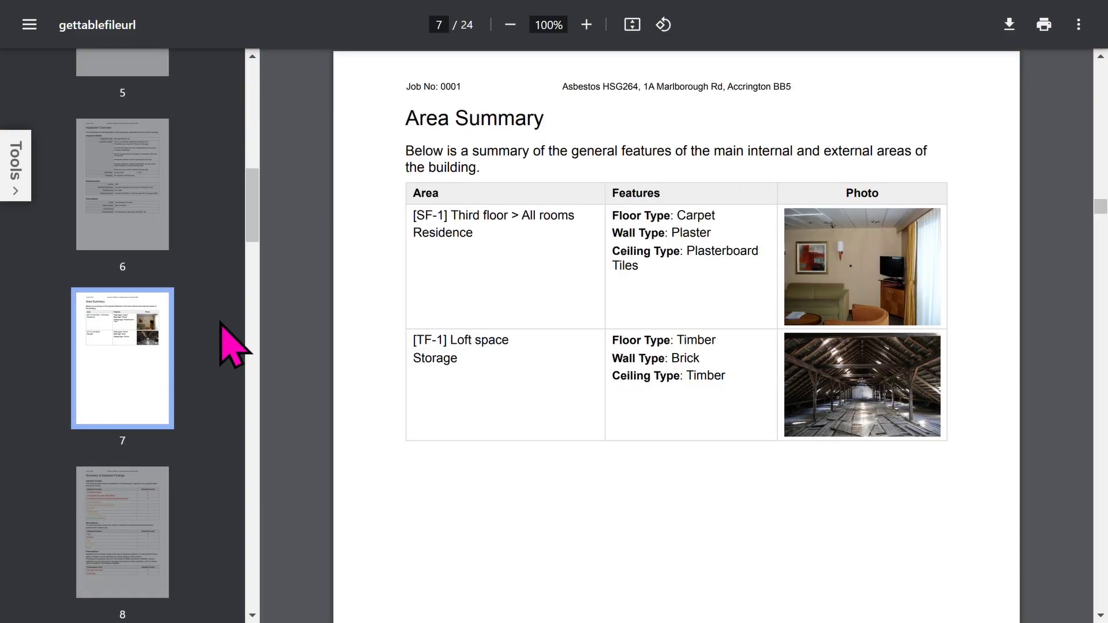
- Review pages 8–11: asbestos findings summary, guttering, vinyl sheet floor and textured ceiling results
scroll(221, 324, down, 3)
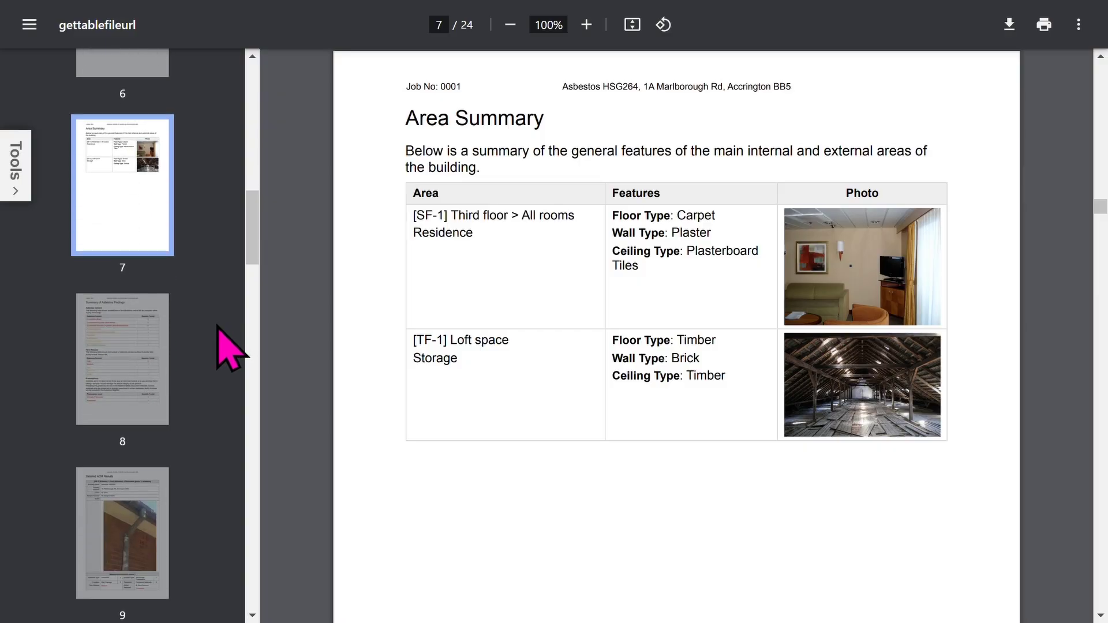
click(125, 378)
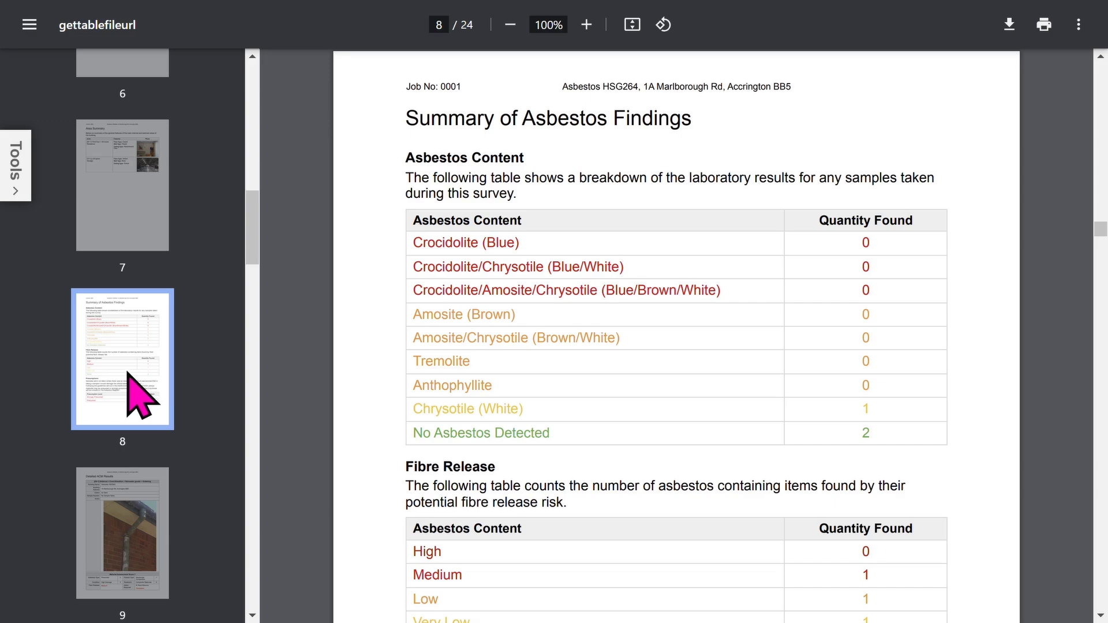
scroll(217, 300, down, 2)
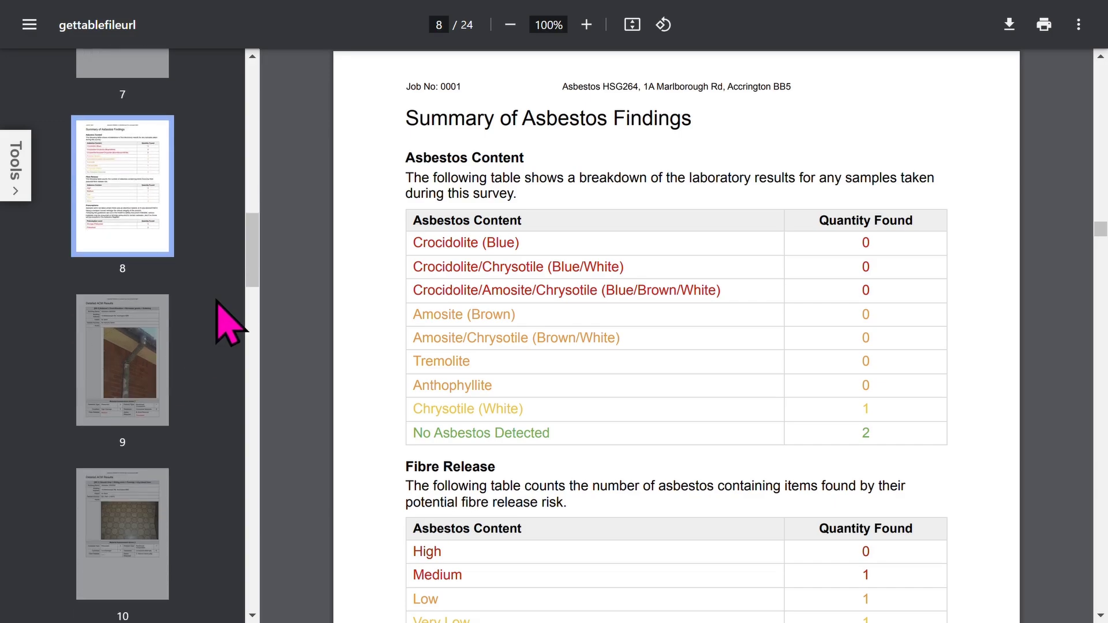
click(132, 377)
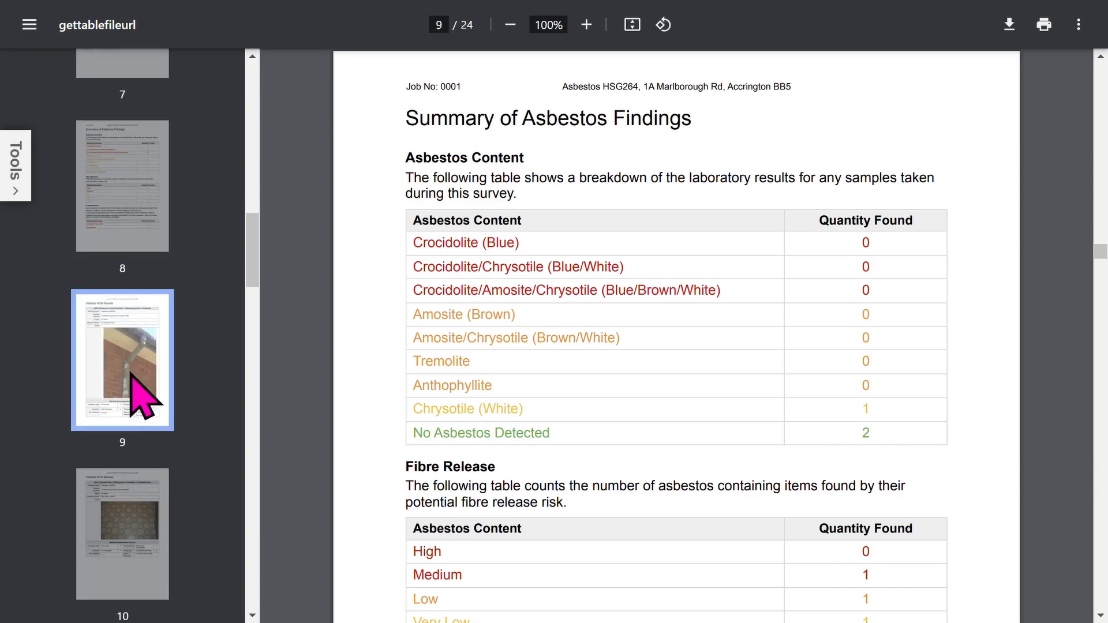
scroll(234, 345, down, 6)
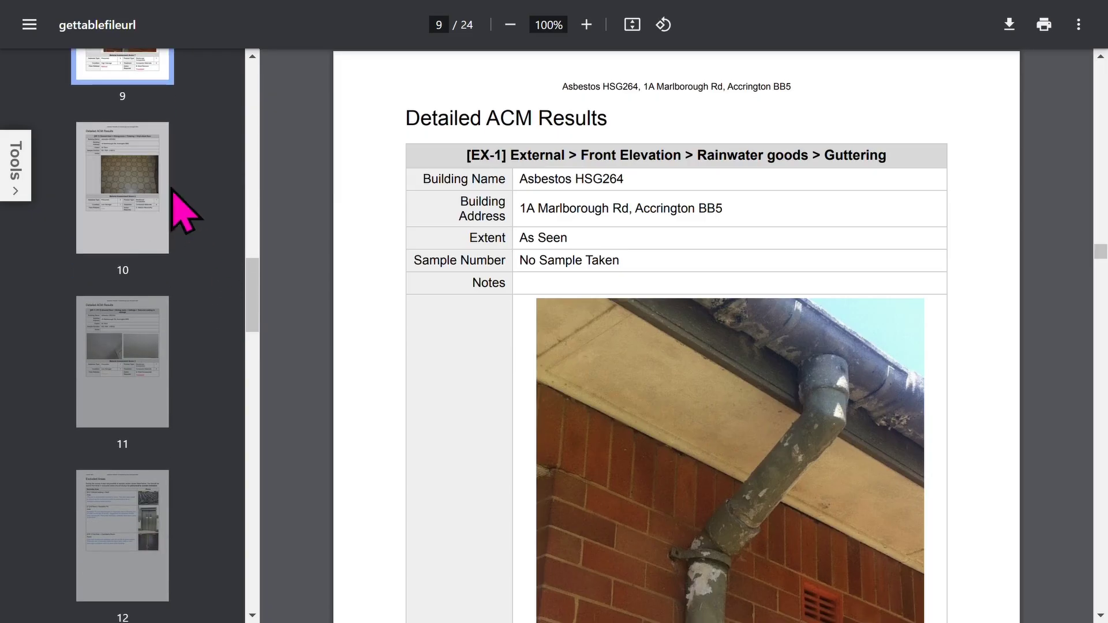
click(151, 212)
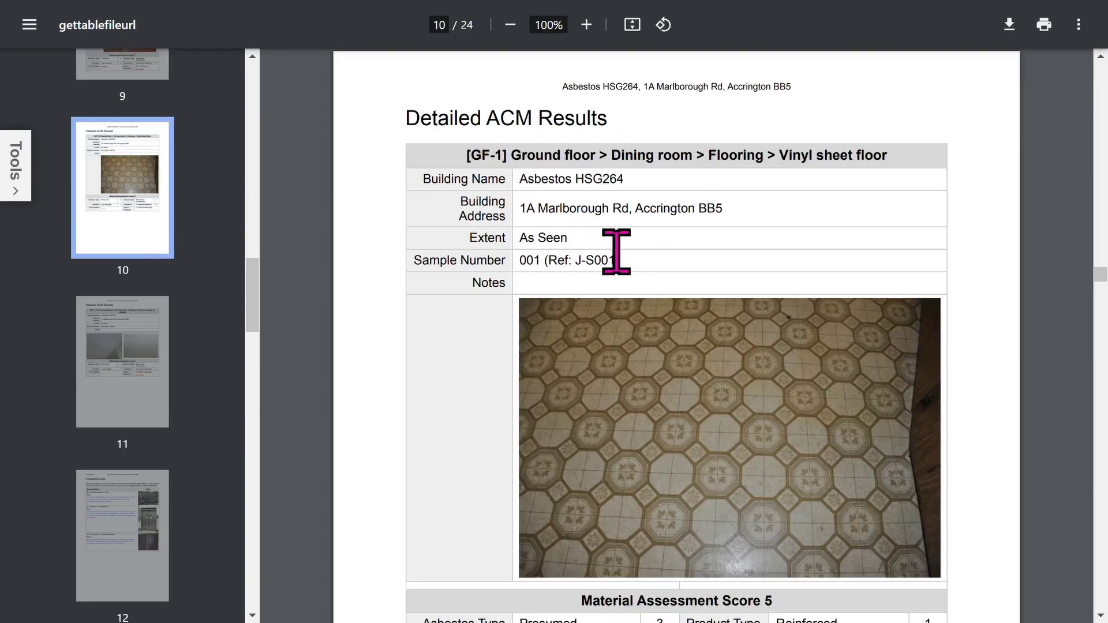
click(151, 399)
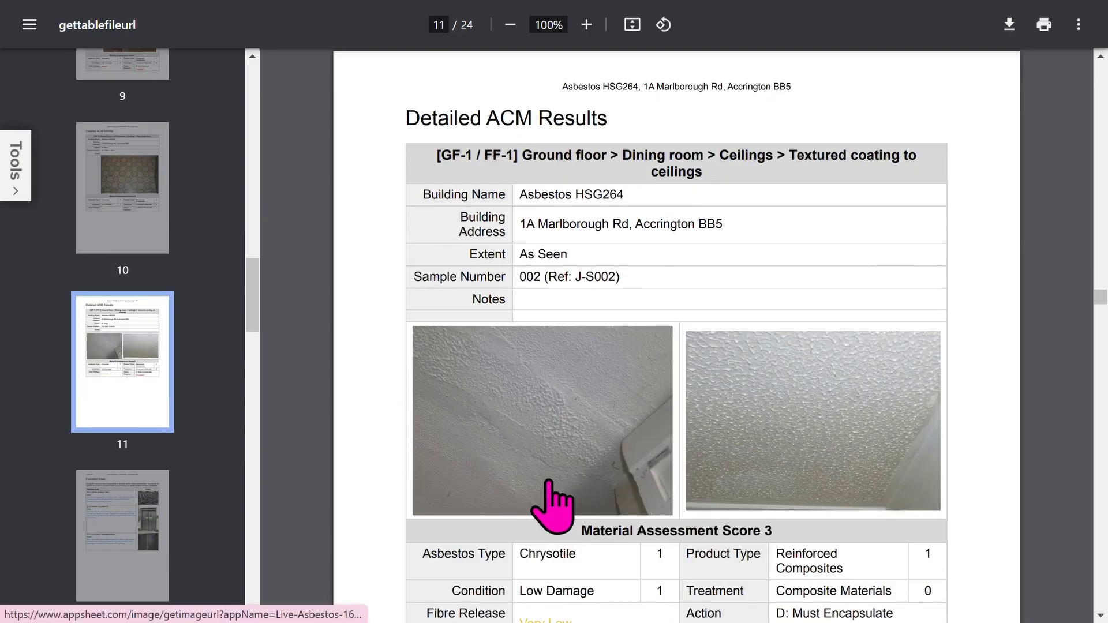
- Go through page 12 Excluded Areas, page 13 Non Asbestos Items, and page 14 Asbestos Register
scroll(544, 487, down, 2)
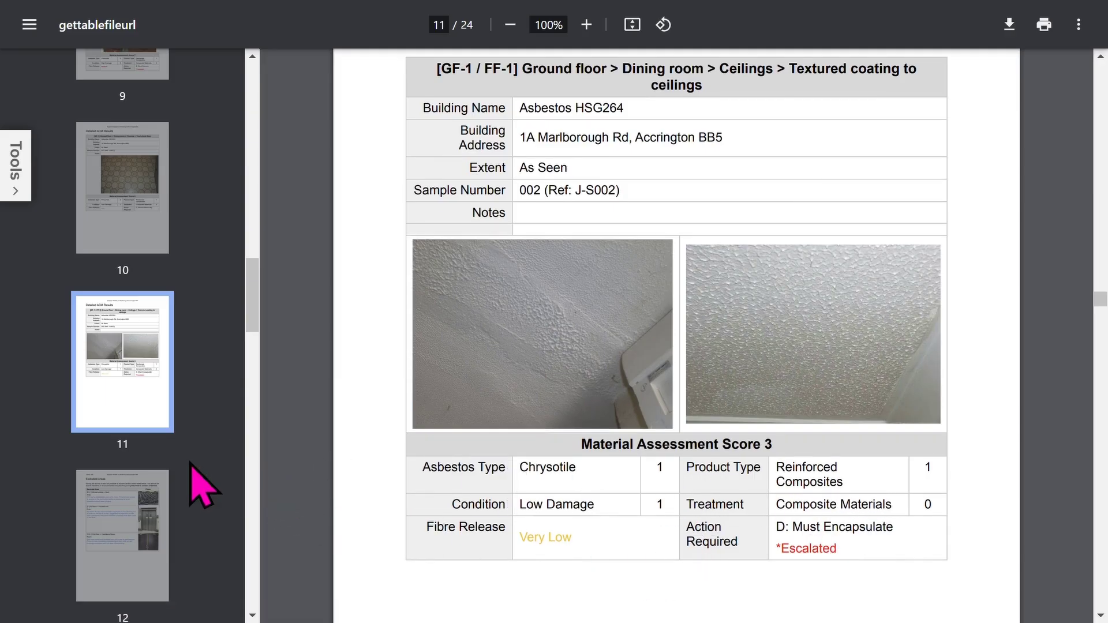
scroll(202, 485, down, 2)
click(147, 467)
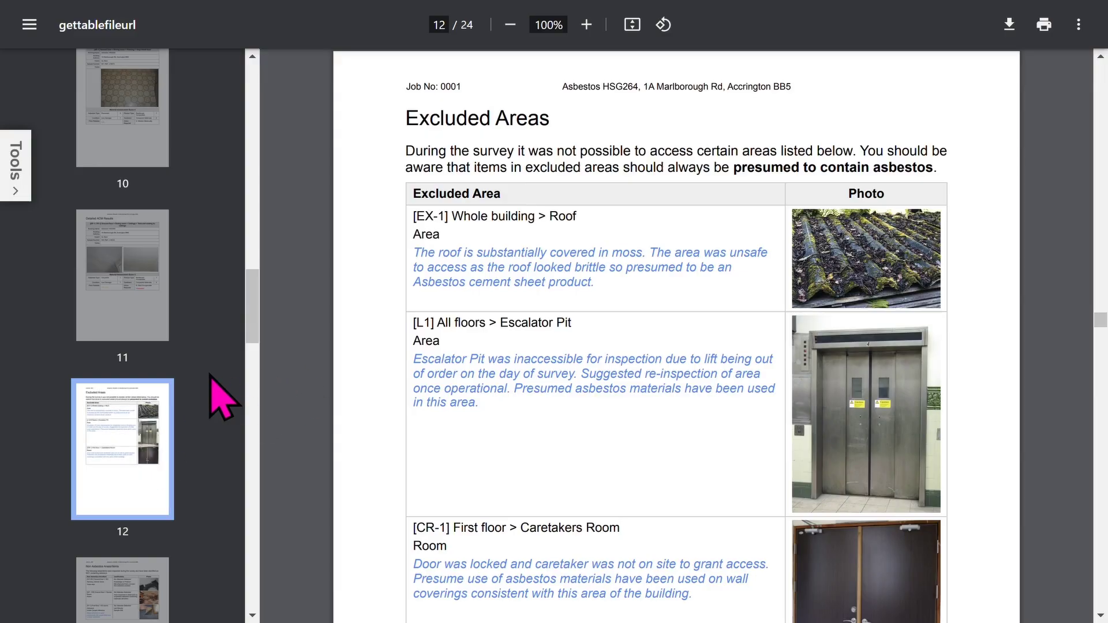
scroll(219, 397, down, 5)
click(141, 349)
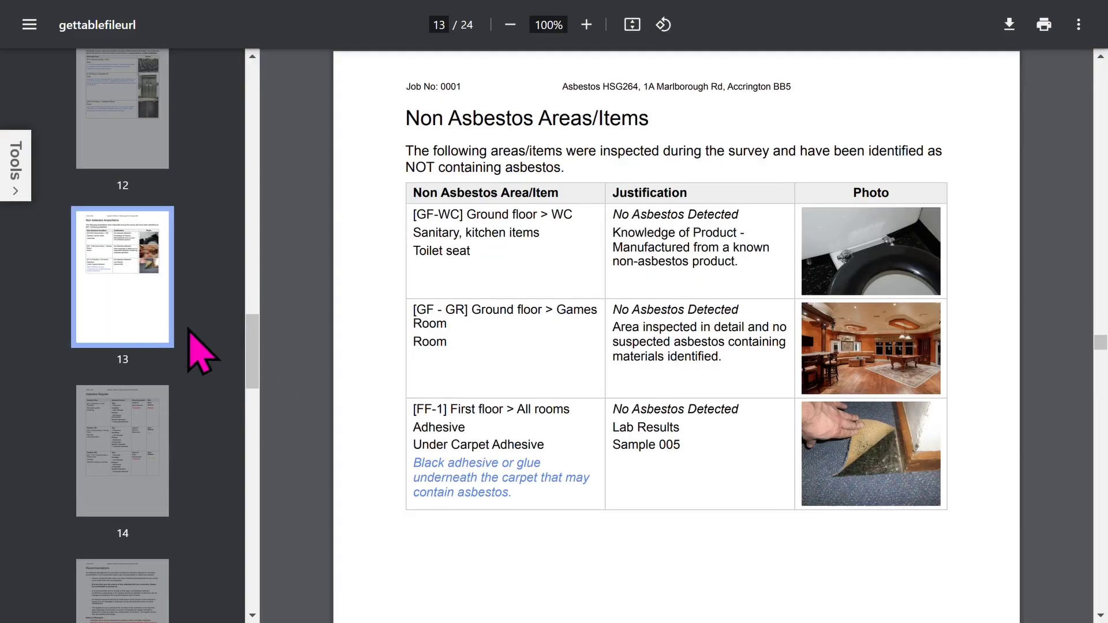
scroll(219, 326, down, 3)
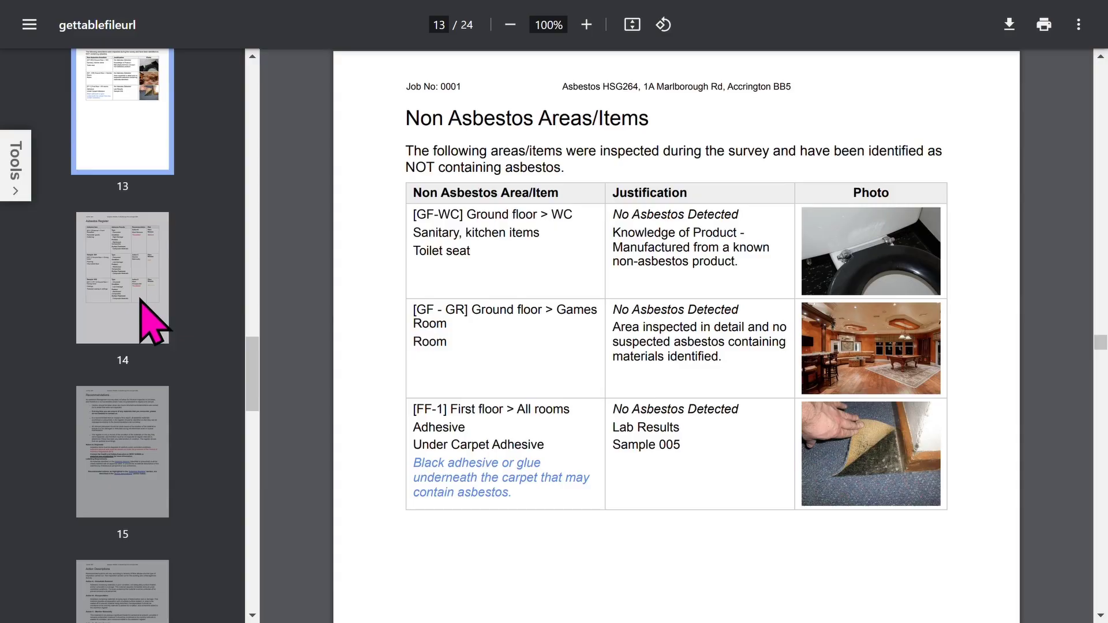
click(153, 323)
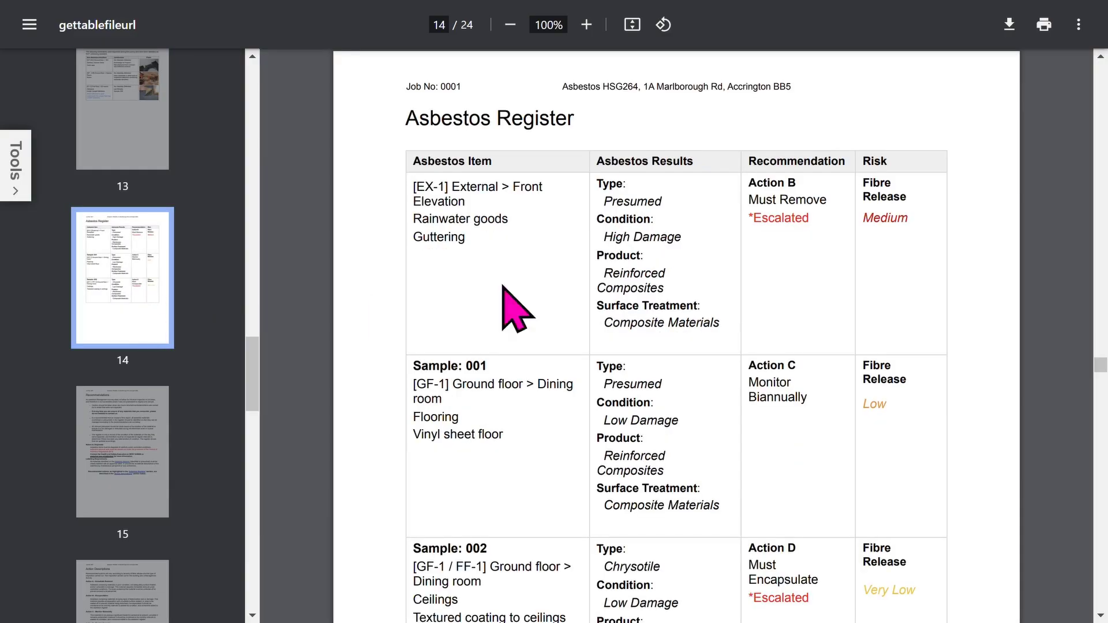
- View pages 15–17: Recommendations, Action Descriptions and Laboratory Sample Results
click(124, 486)
scroll(196, 292, down, 5)
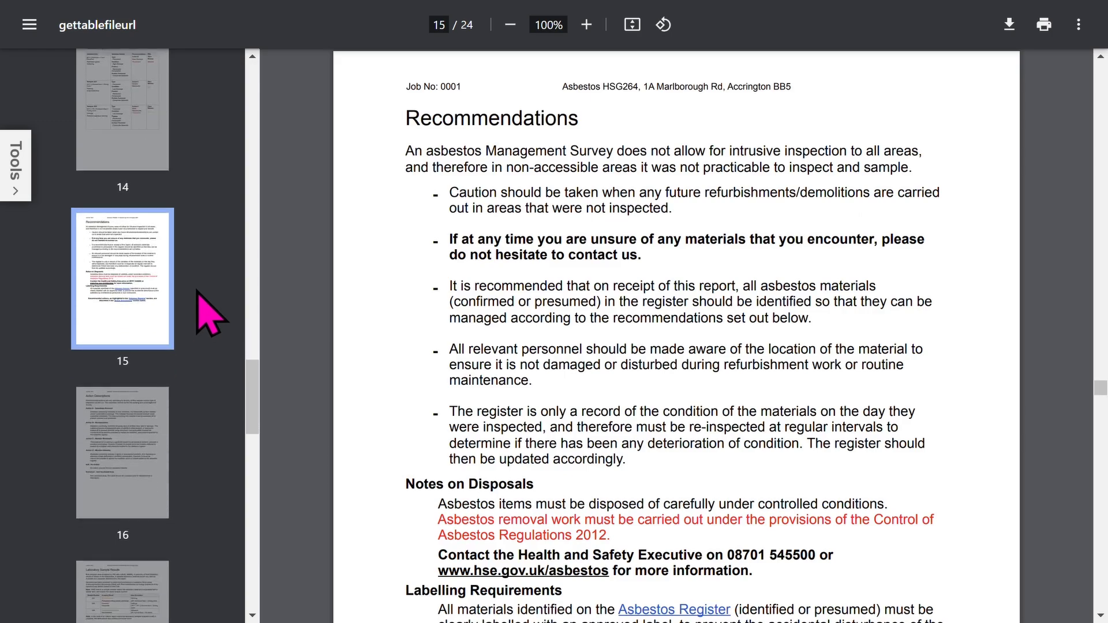
click(137, 304)
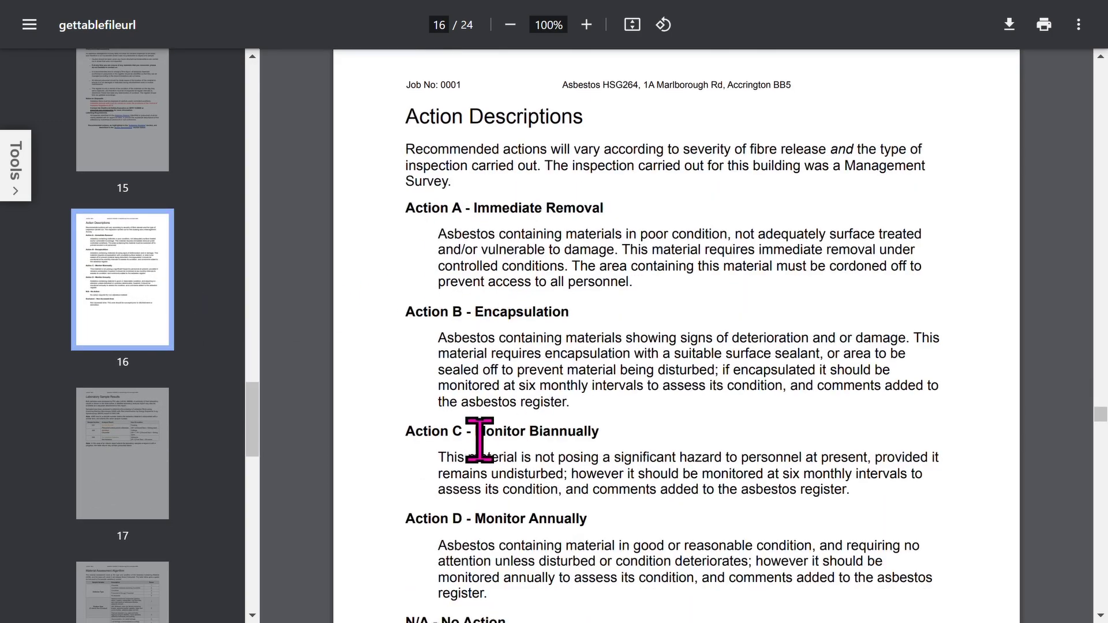
scroll(292, 424, down, 3)
click(149, 456)
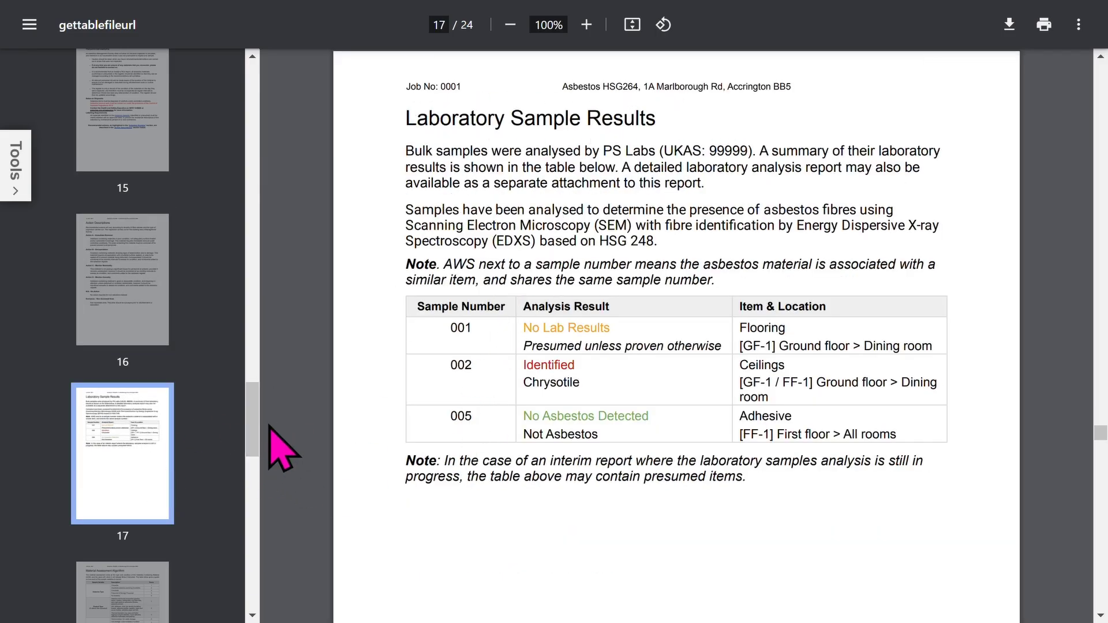
scroll(272, 436, down, 5)
- Continue through the Material Assessment Algorithm, page 19, and the Quality Assurance Statement
click(162, 588)
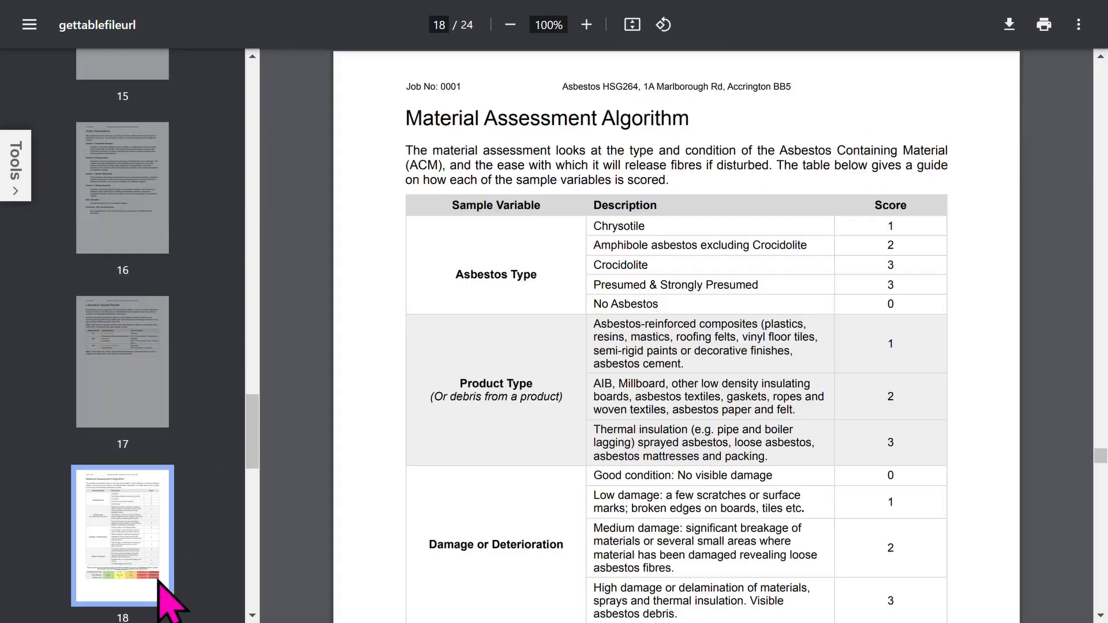
scroll(540, 291, down, 5)
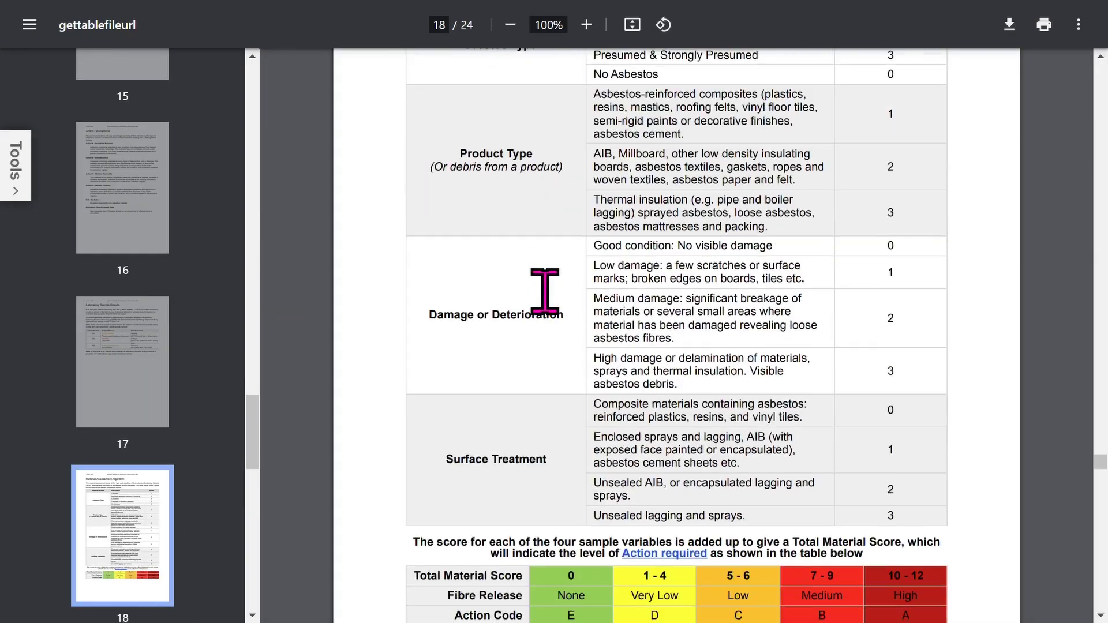
scroll(168, 473, down, 4)
click(156, 462)
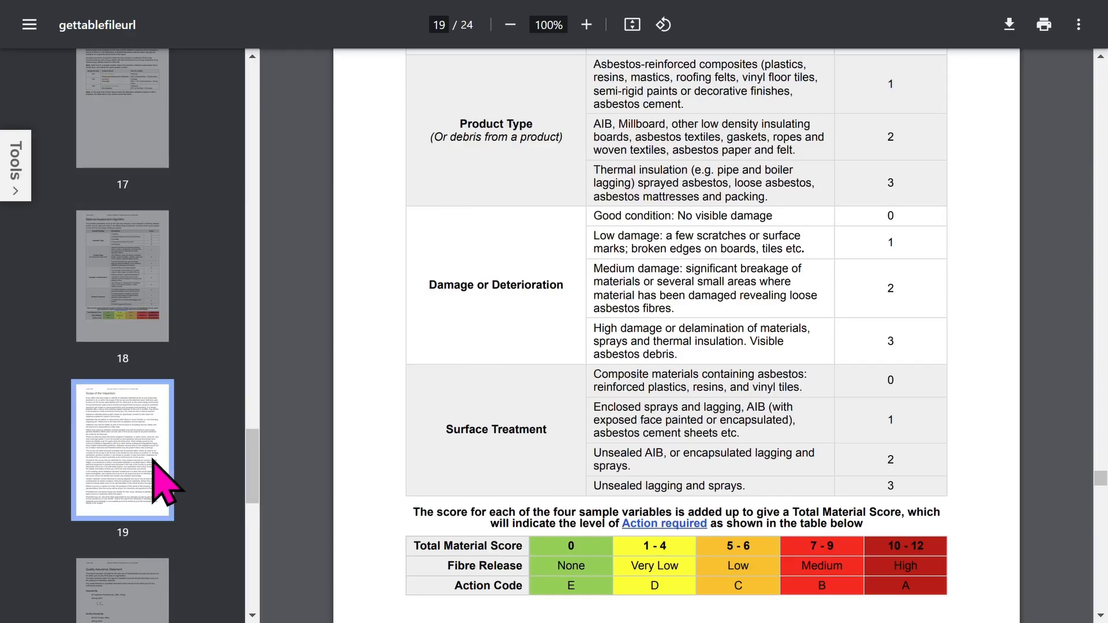
scroll(225, 375, down, 4)
click(144, 396)
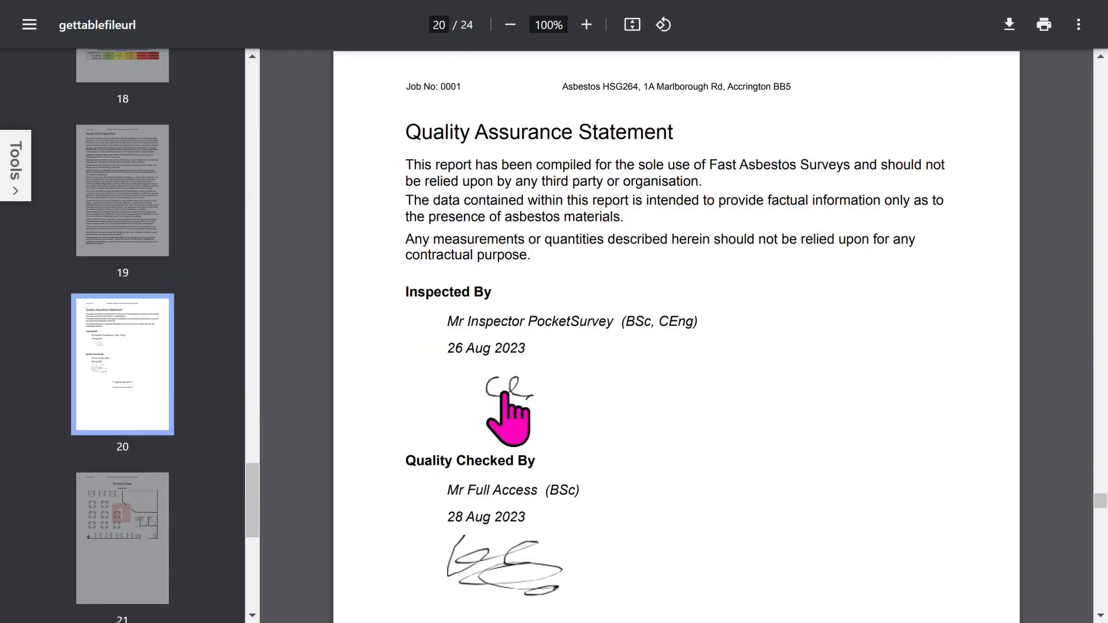
scroll(522, 588, down, 2)
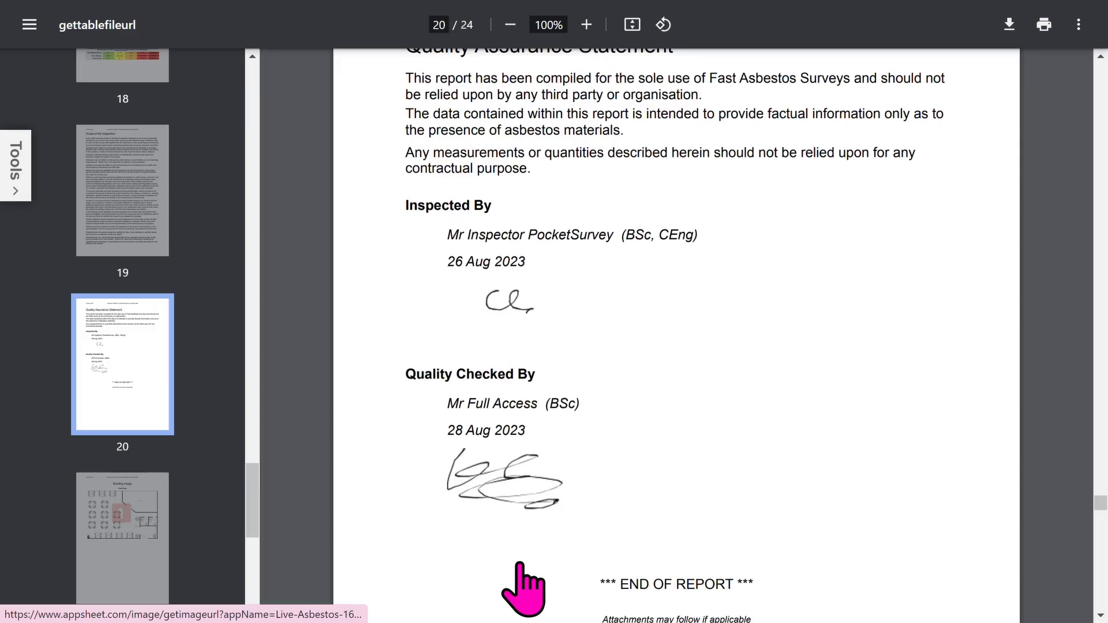
scroll(226, 495, down, 3)
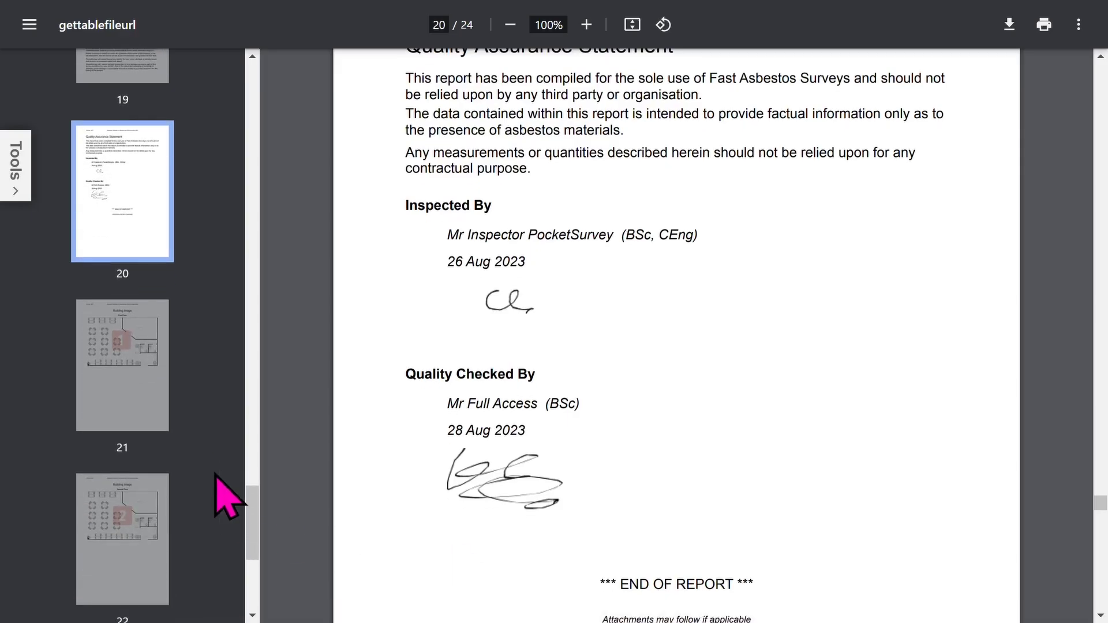
- Review the building image pages and both Sample Certificates through to page 24
click(134, 413)
scroll(193, 452, down, 3)
click(143, 404)
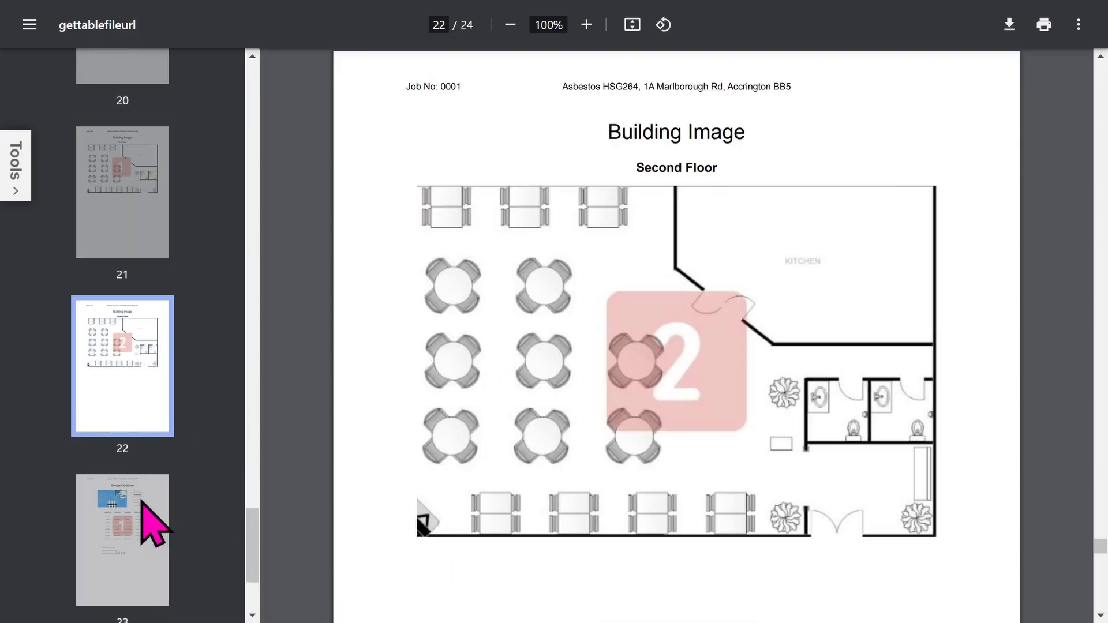
click(141, 525)
scroll(206, 489, down, 3)
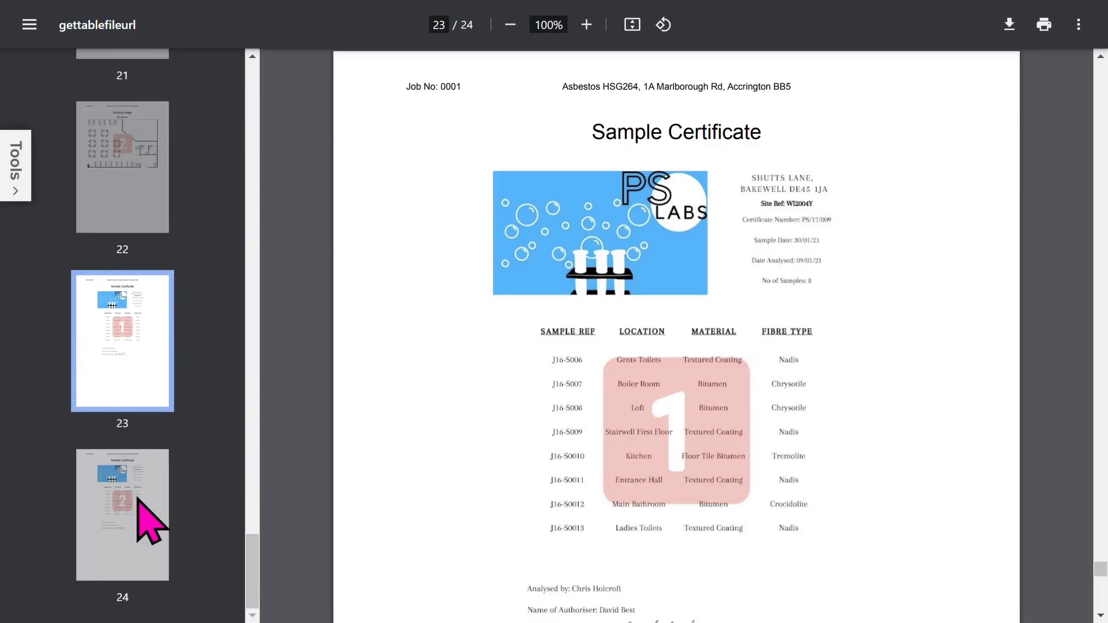
click(145, 526)
scroll(216, 462, down, 3)
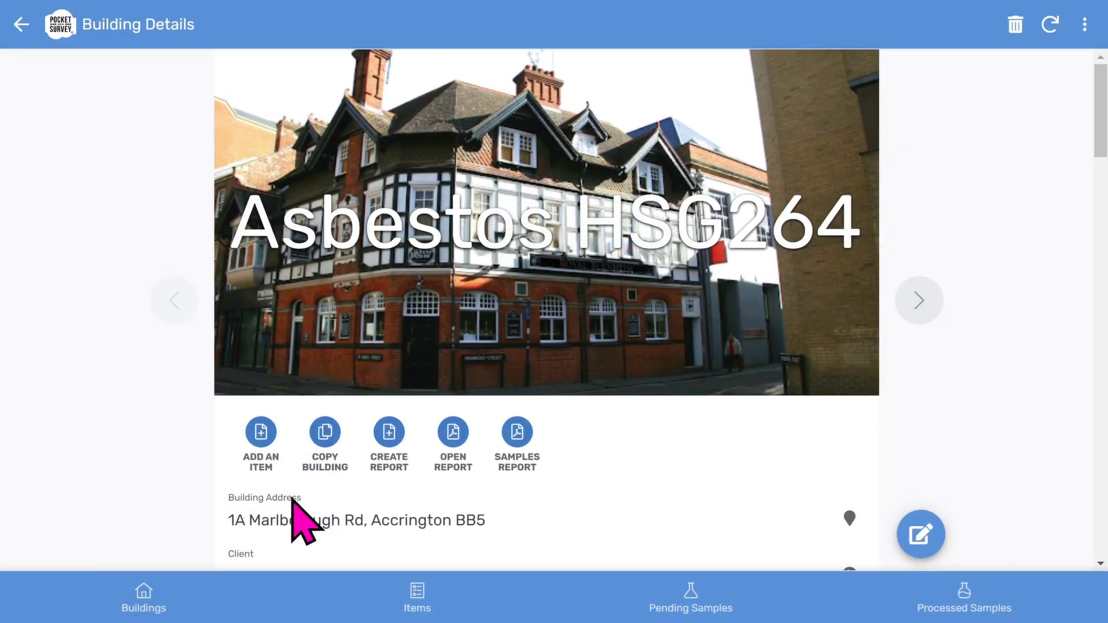
- Return to the Buildings list grouped by town
click(145, 600)
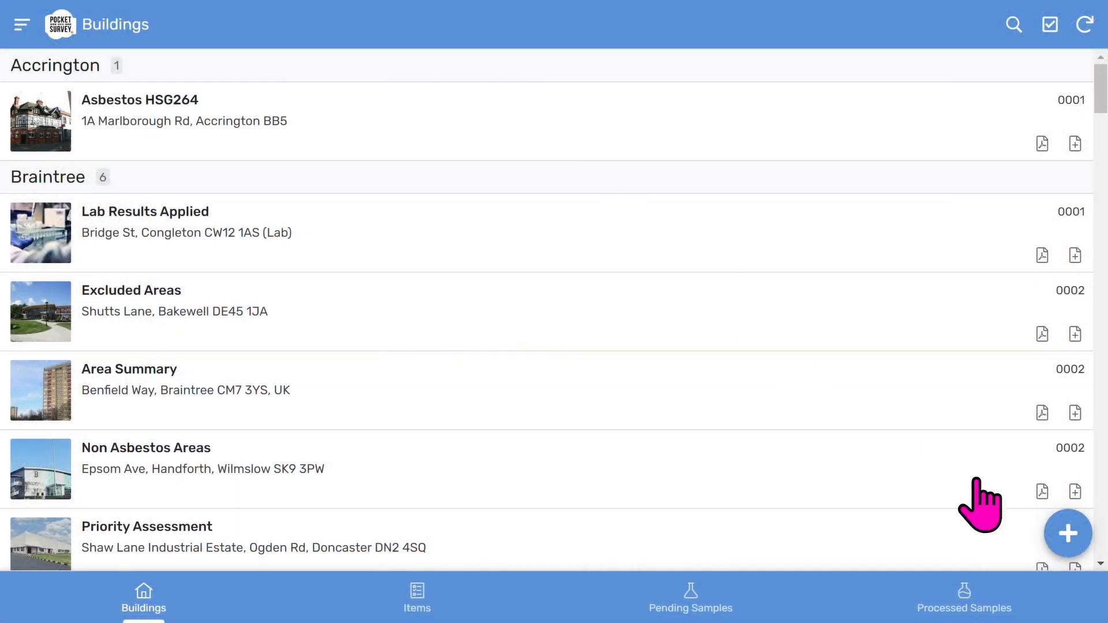
- Start a new building and create a new client with organisation 'My Client'
click(1068, 532)
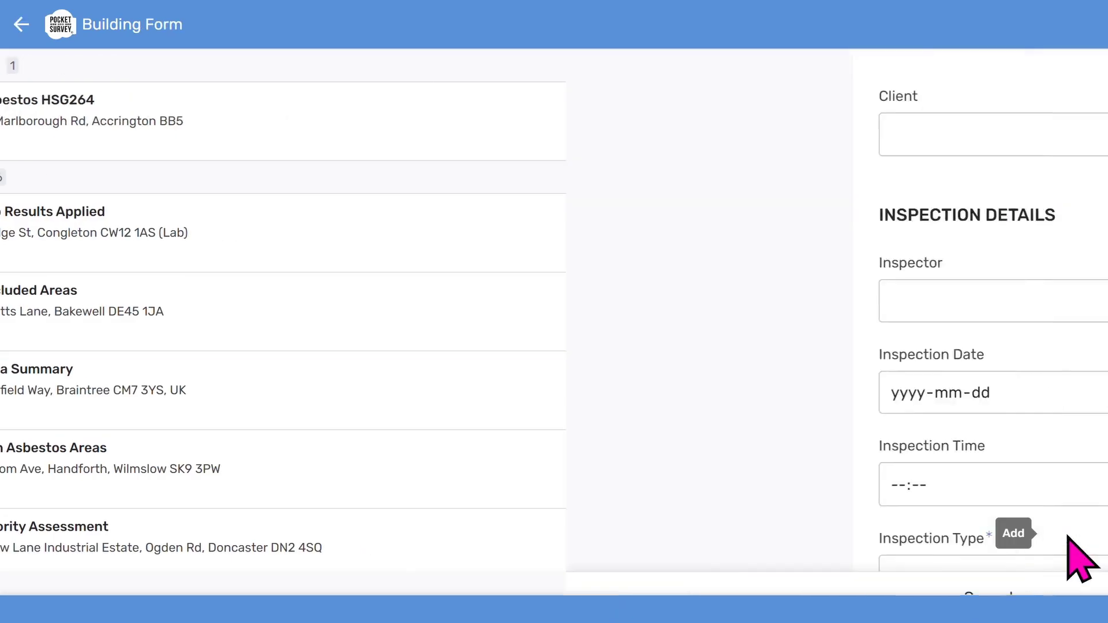
scroll(638, 236, down, 18)
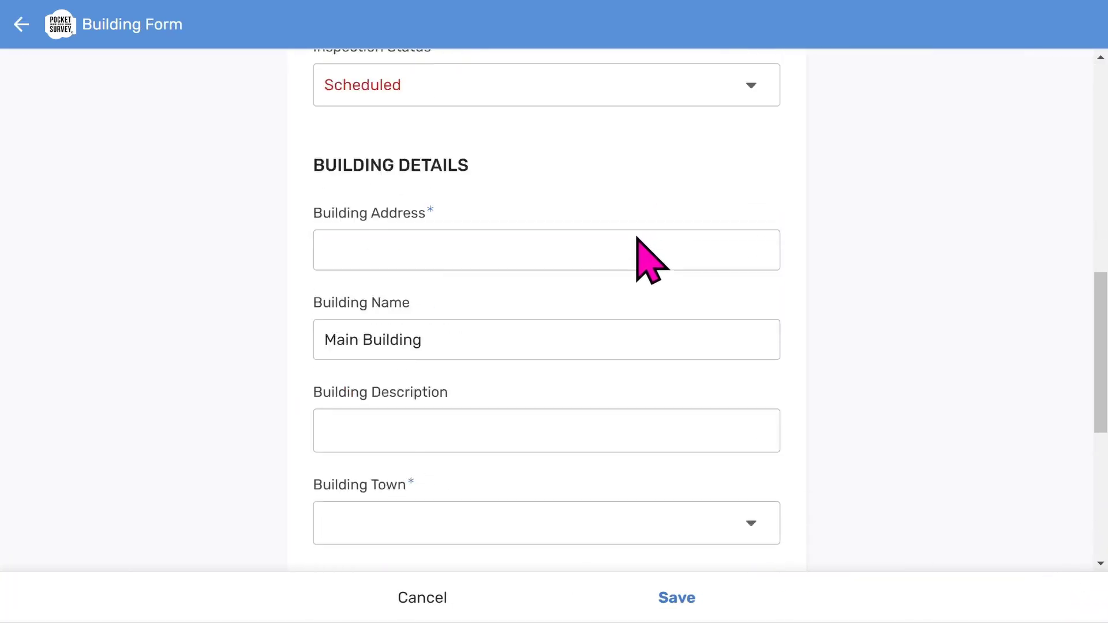
scroll(638, 242, up, 20)
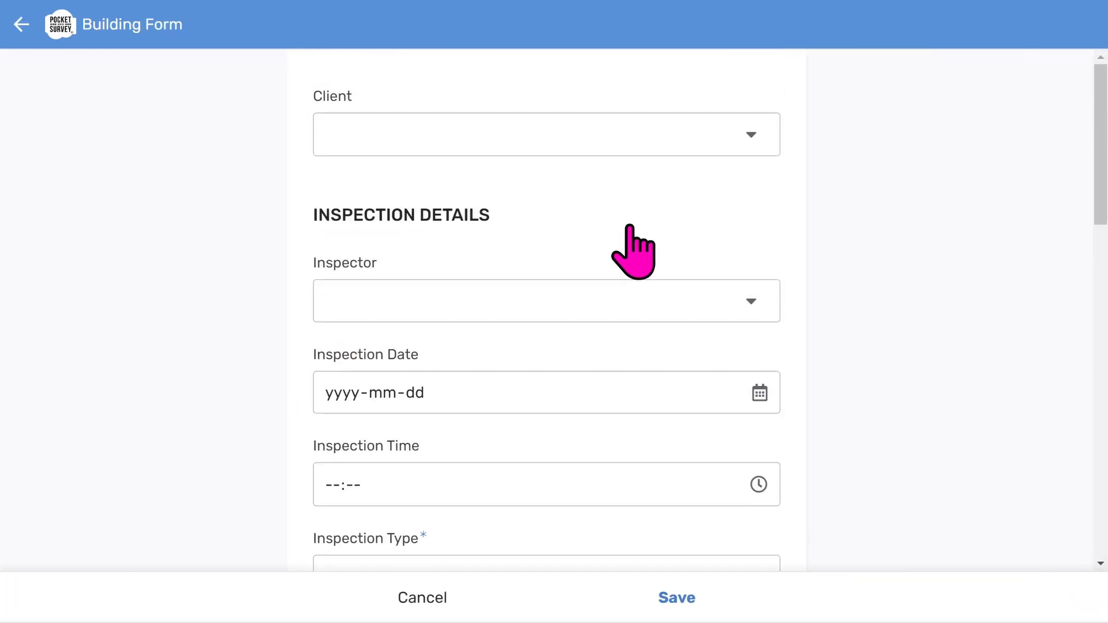
click(555, 150)
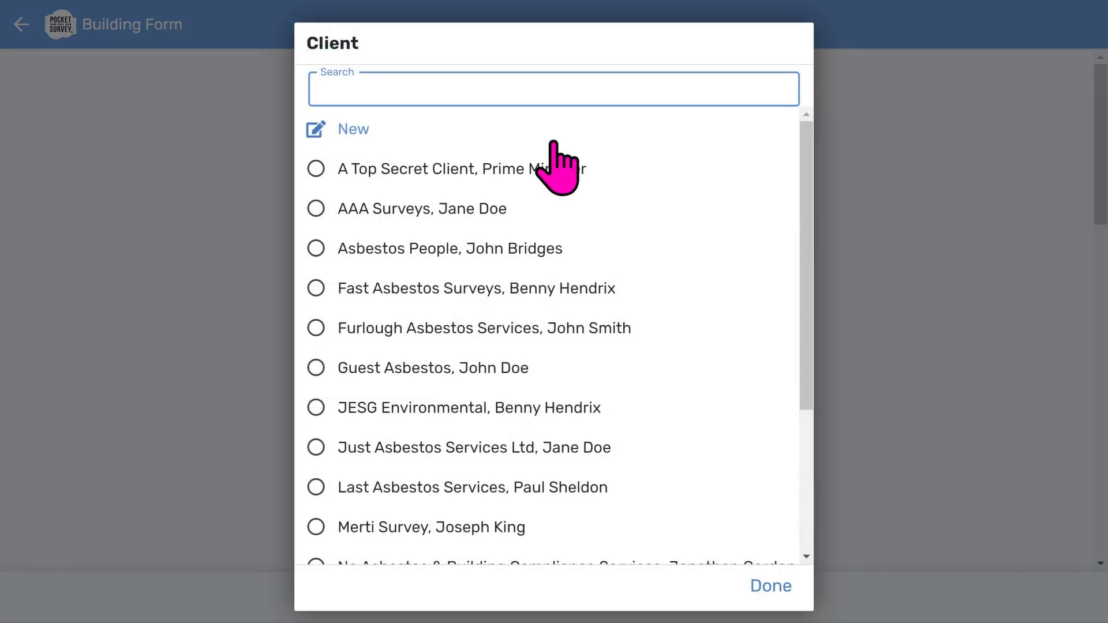
click(353, 131)
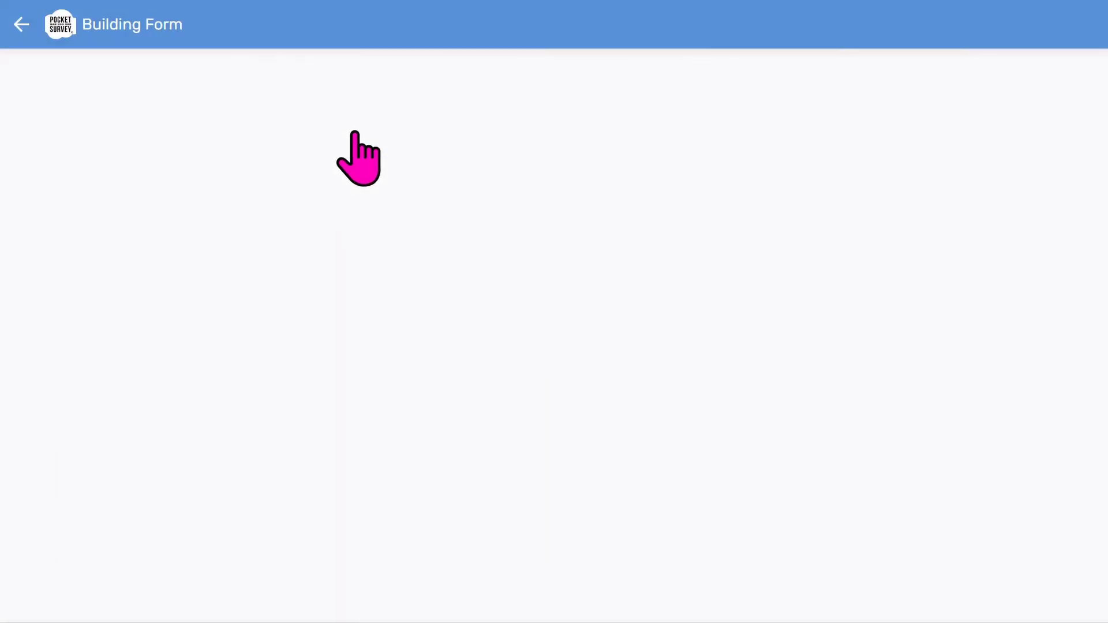
click(425, 139)
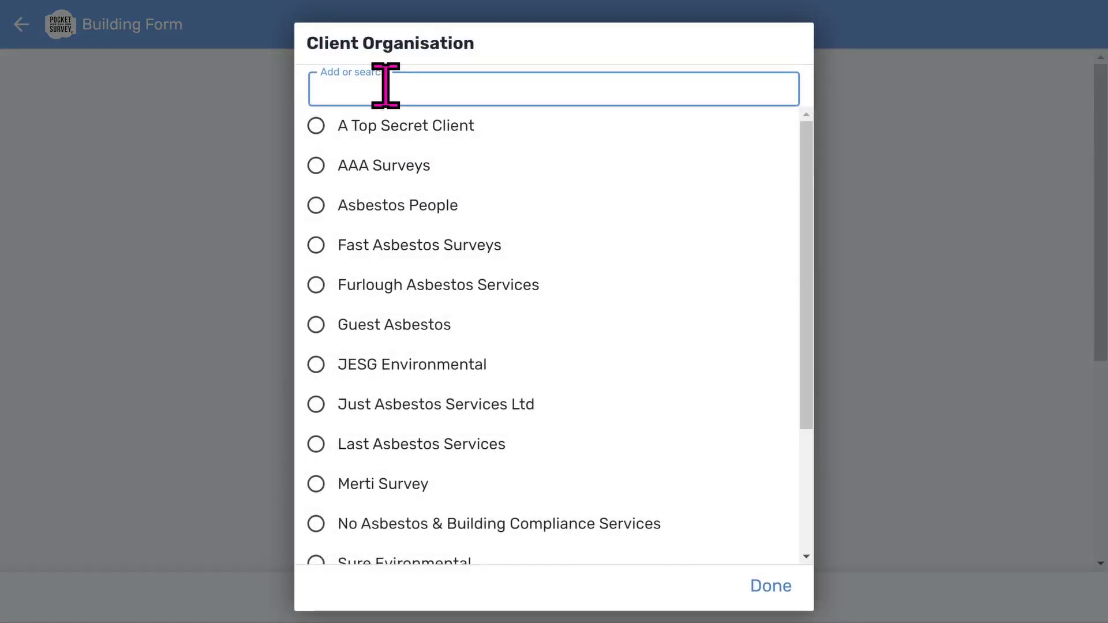
text(My Client)
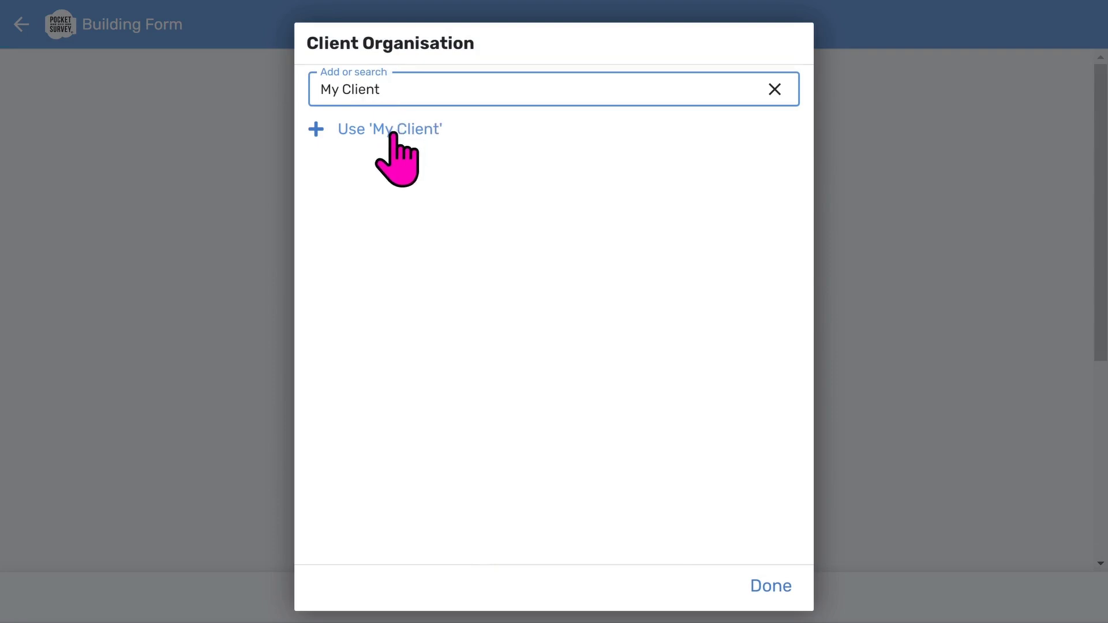
click(359, 131)
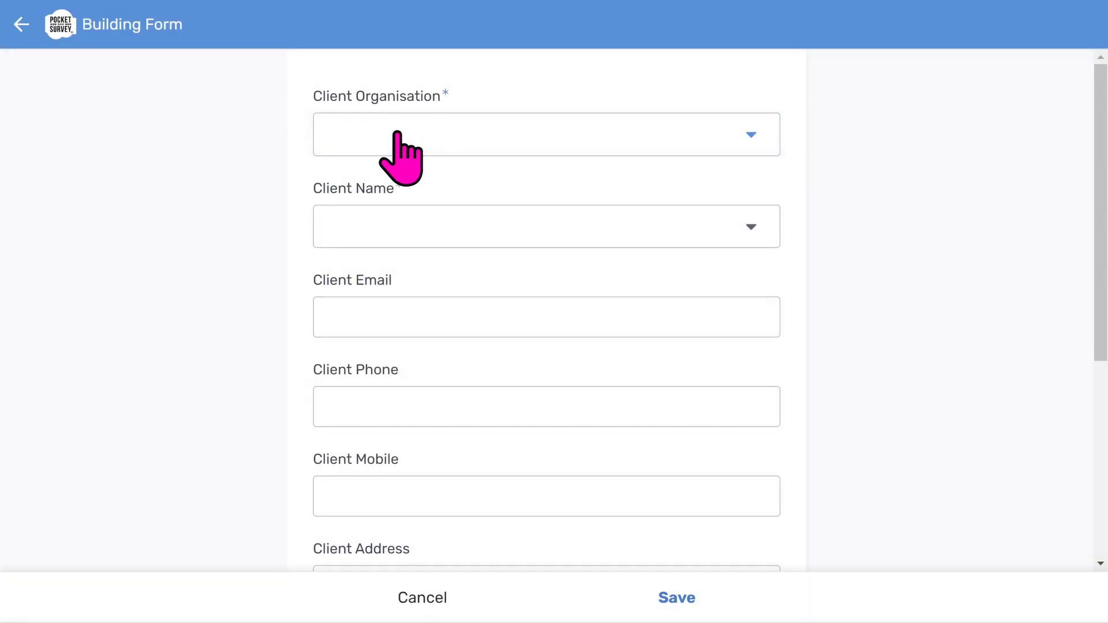
- Choose the client contact's name and save the client into the building form
click(449, 219)
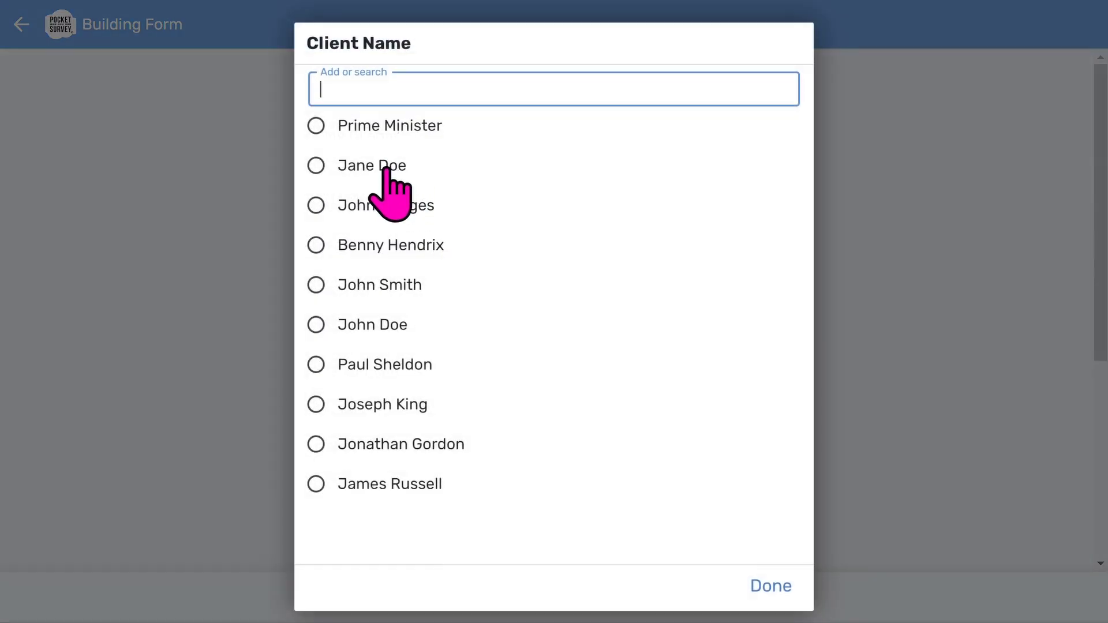
click(385, 169)
scroll(428, 306, down, 3)
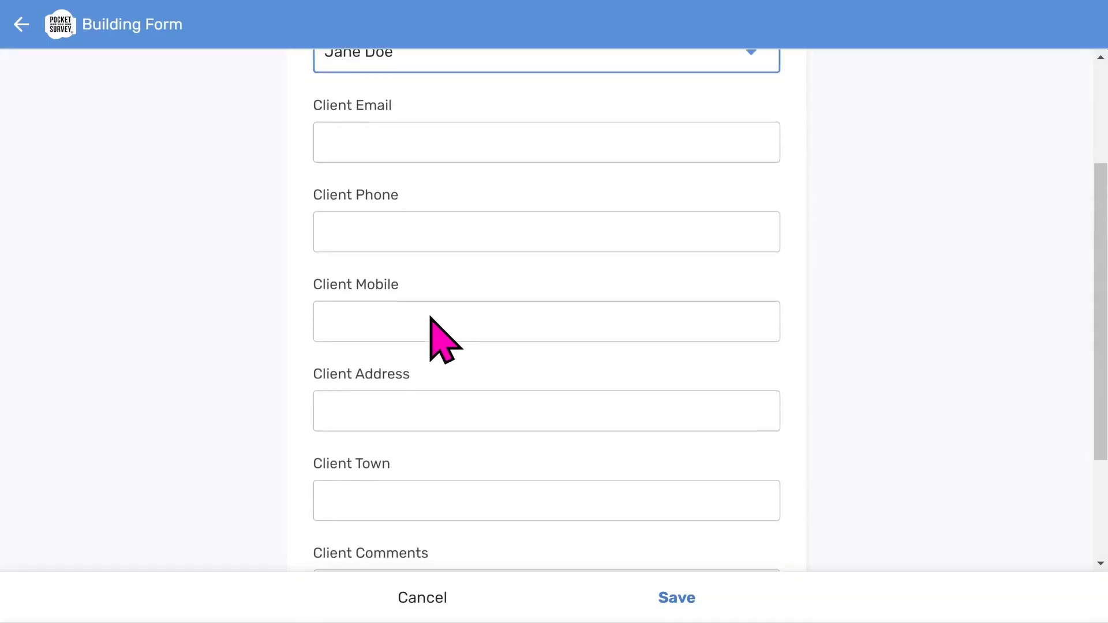
scroll(432, 335, down, 3)
scroll(432, 323, up, 6)
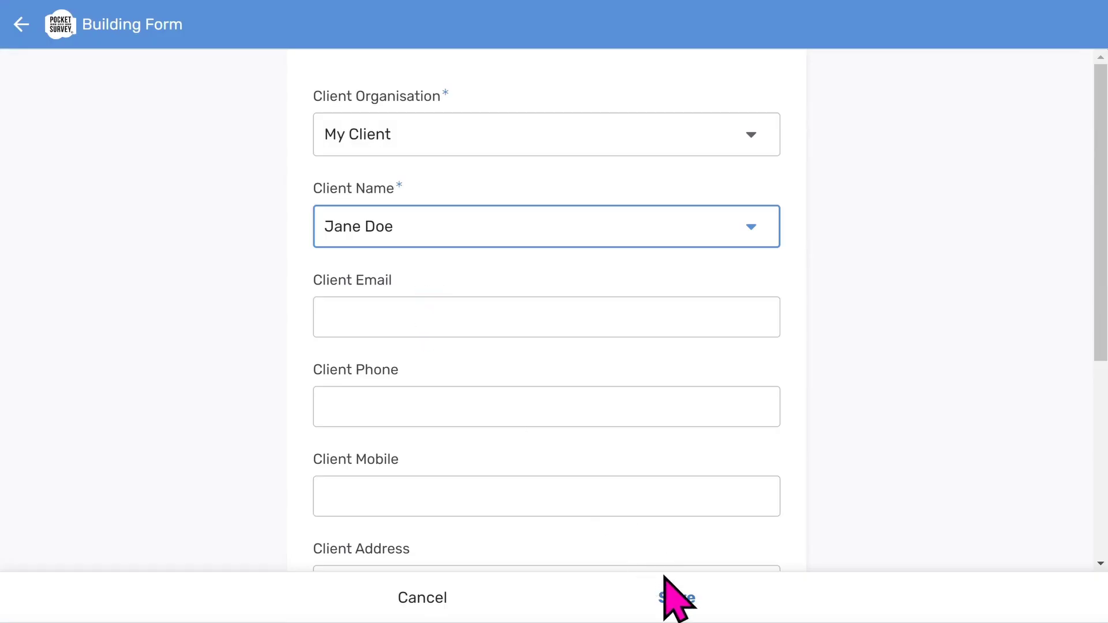
click(674, 601)
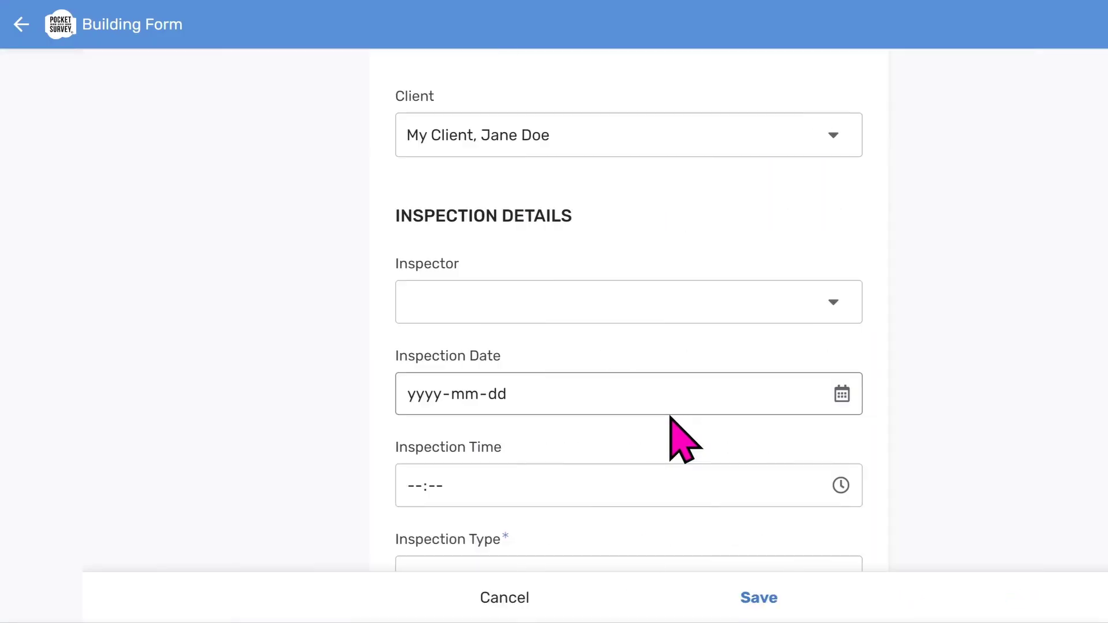
- Assign the demo surveyor as inspector and set the inspection date to 2023-08-27
scroll(549, 208, down, 2)
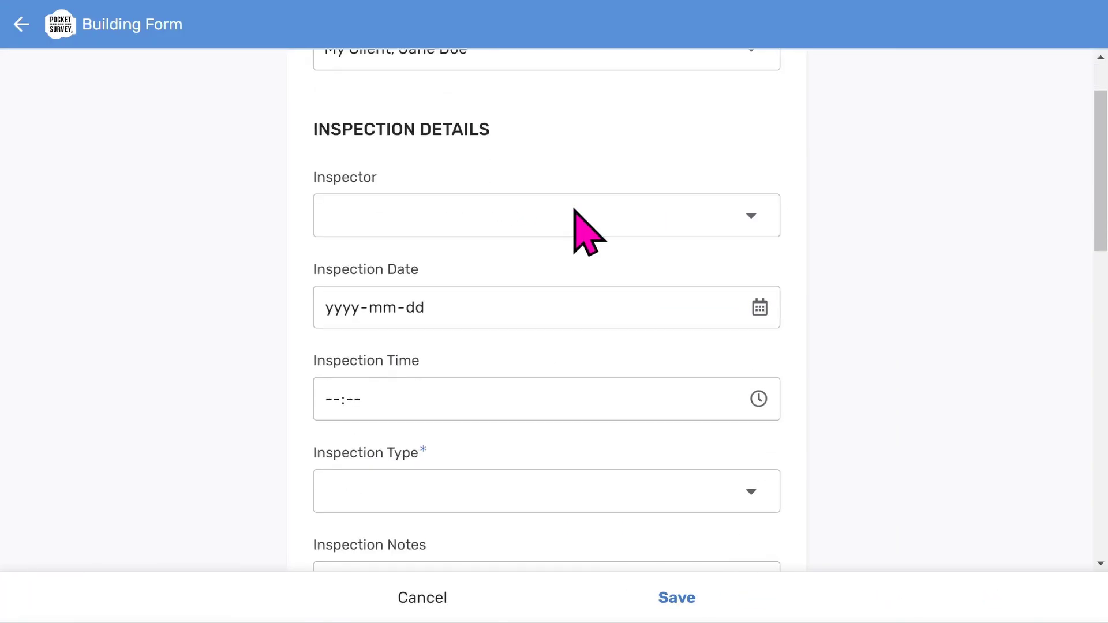
click(518, 218)
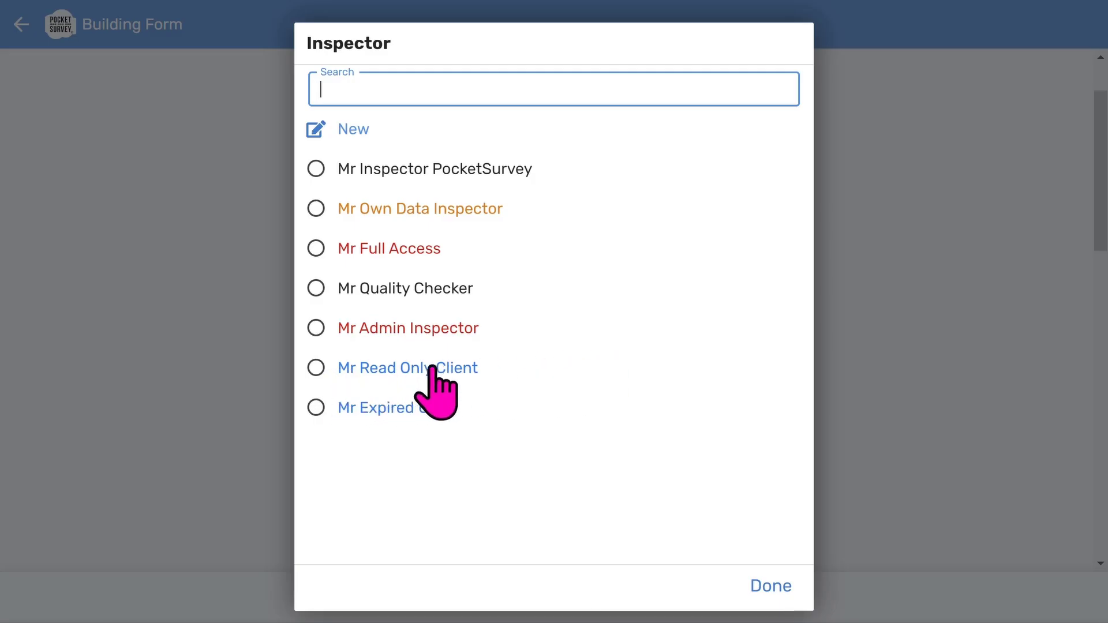
click(439, 174)
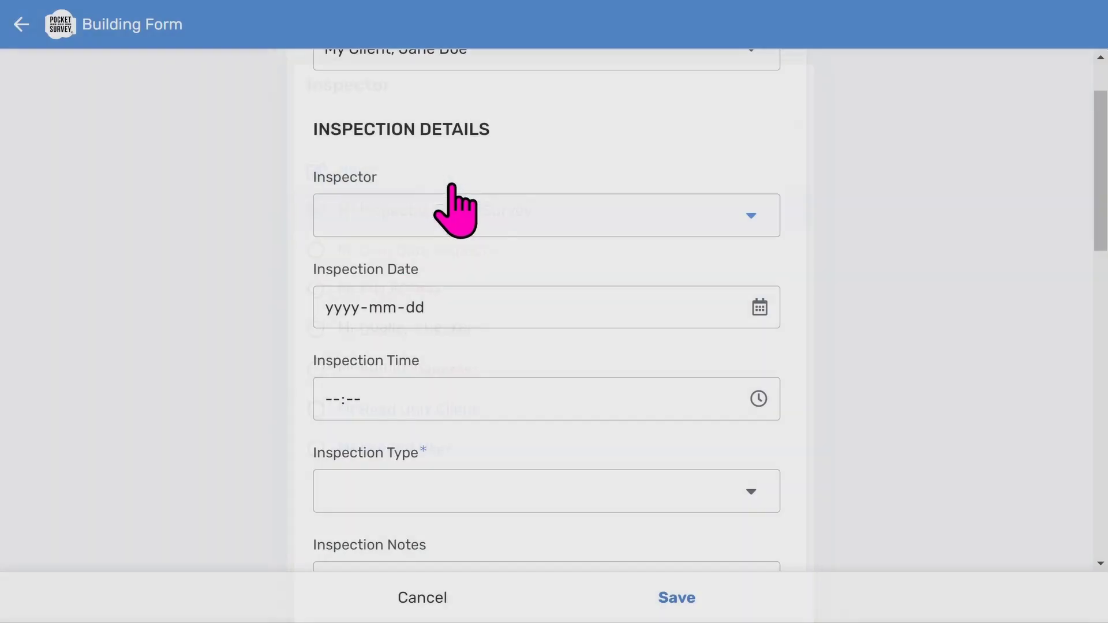
scroll(583, 191, down, 2)
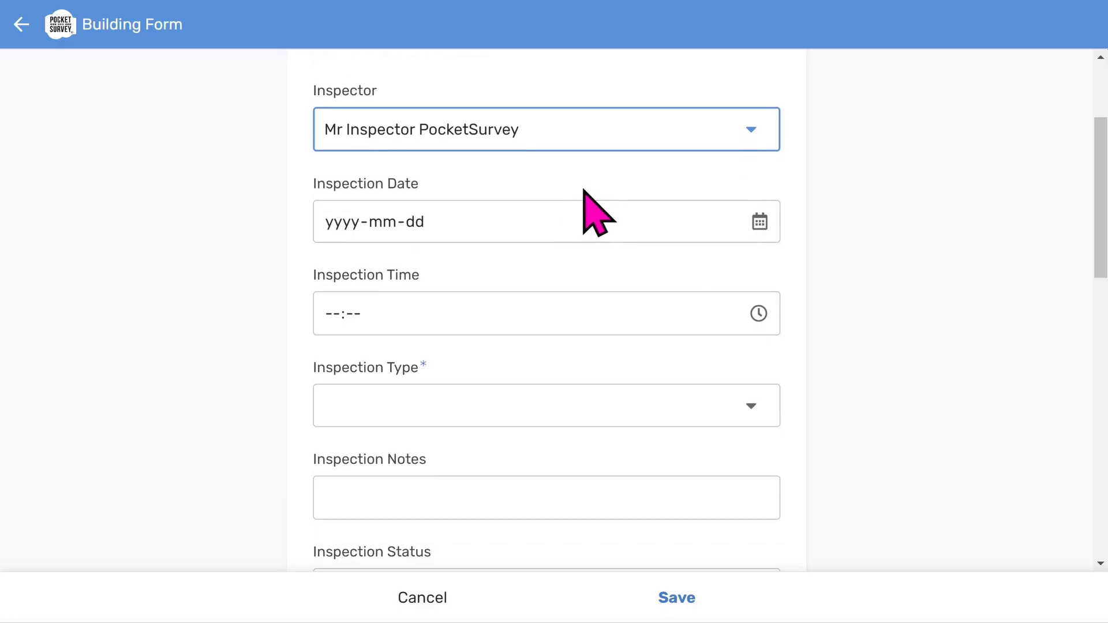
click(759, 221)
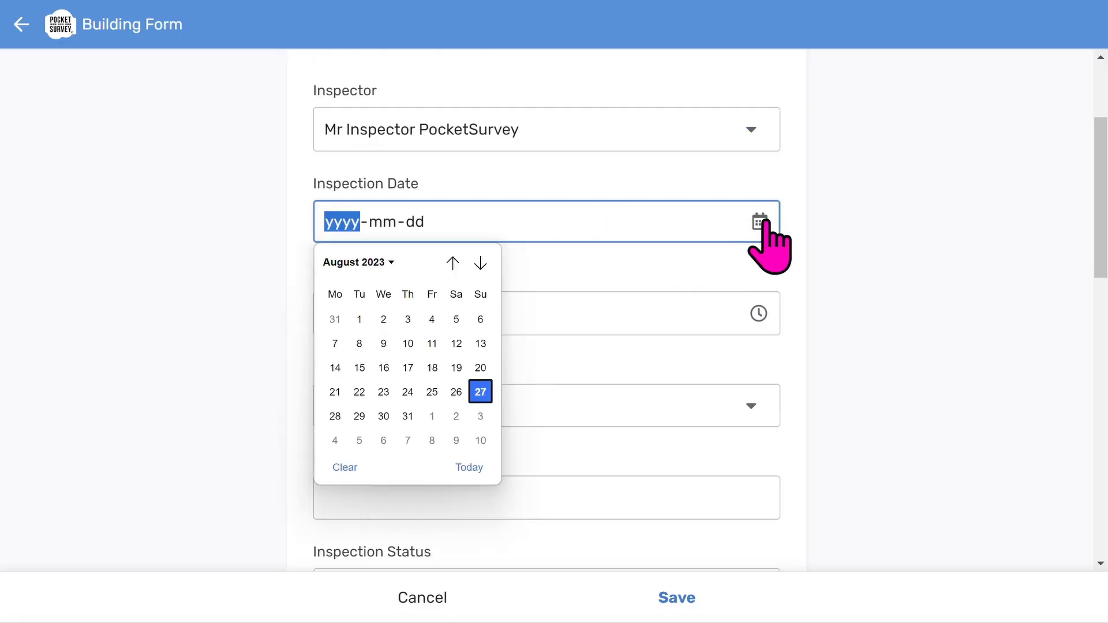
click(467, 465)
- Set inspection time 13:53 and inspection status to Started
click(758, 314)
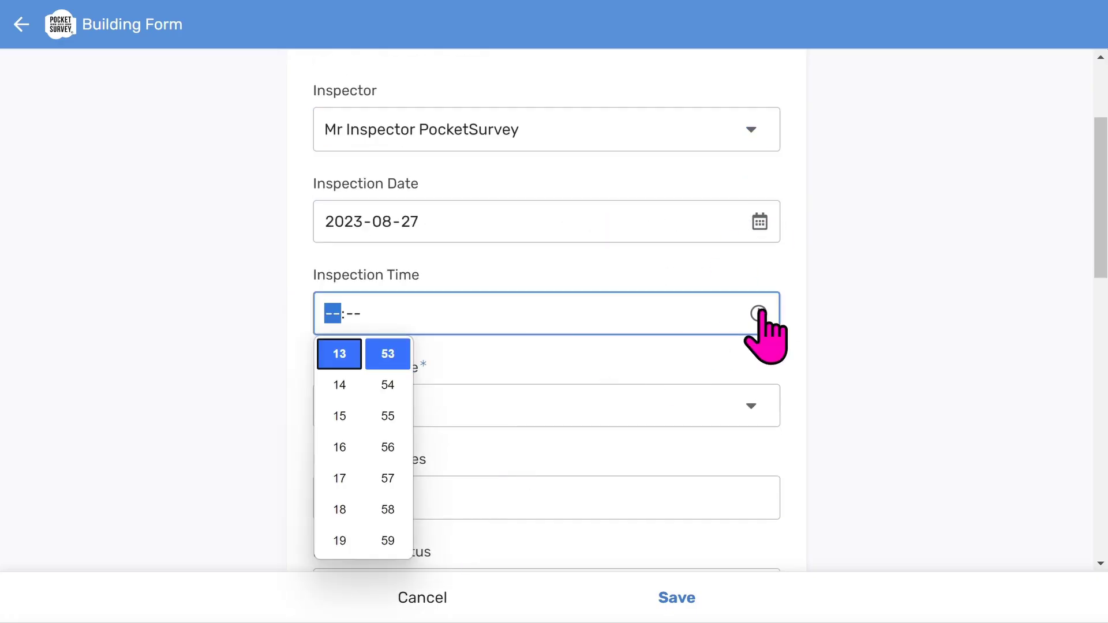
click(526, 378)
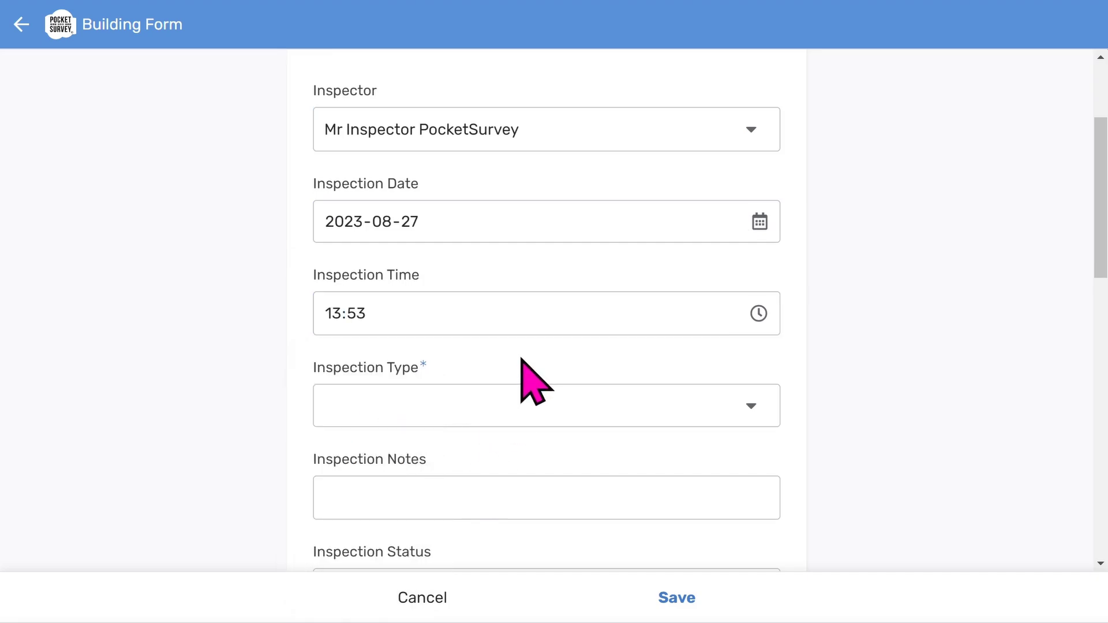
scroll(519, 439, down, 5)
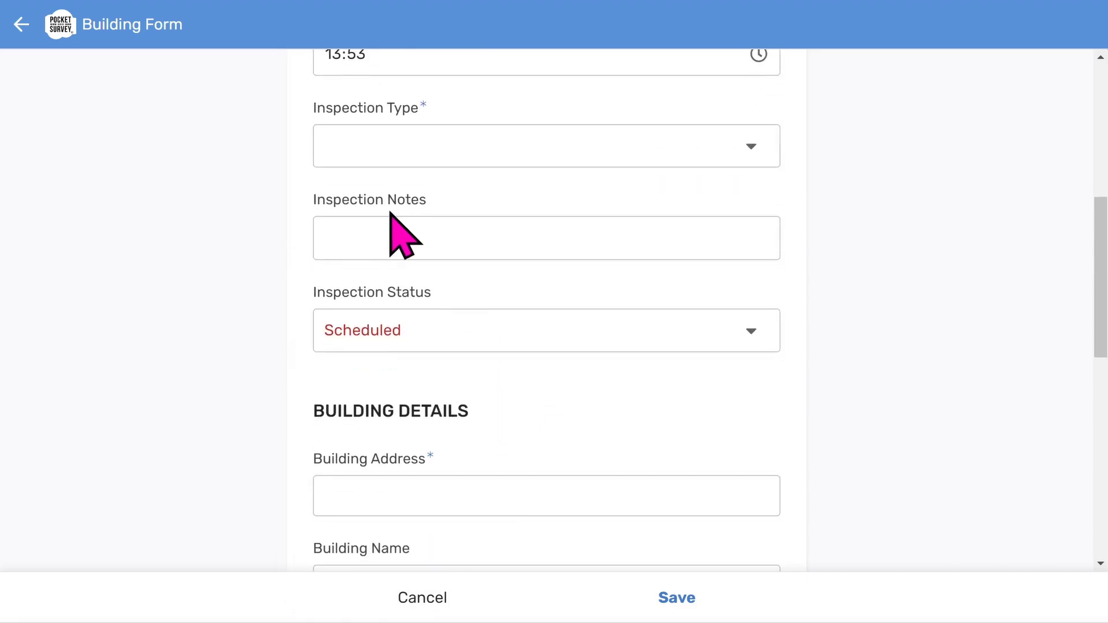
click(364, 238)
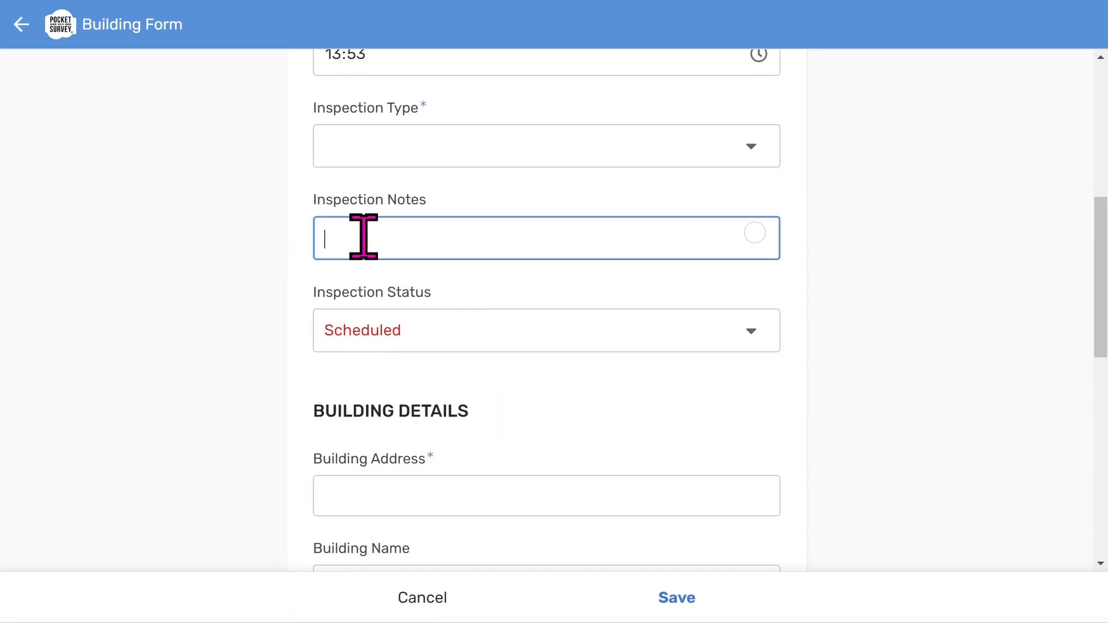
click(483, 332)
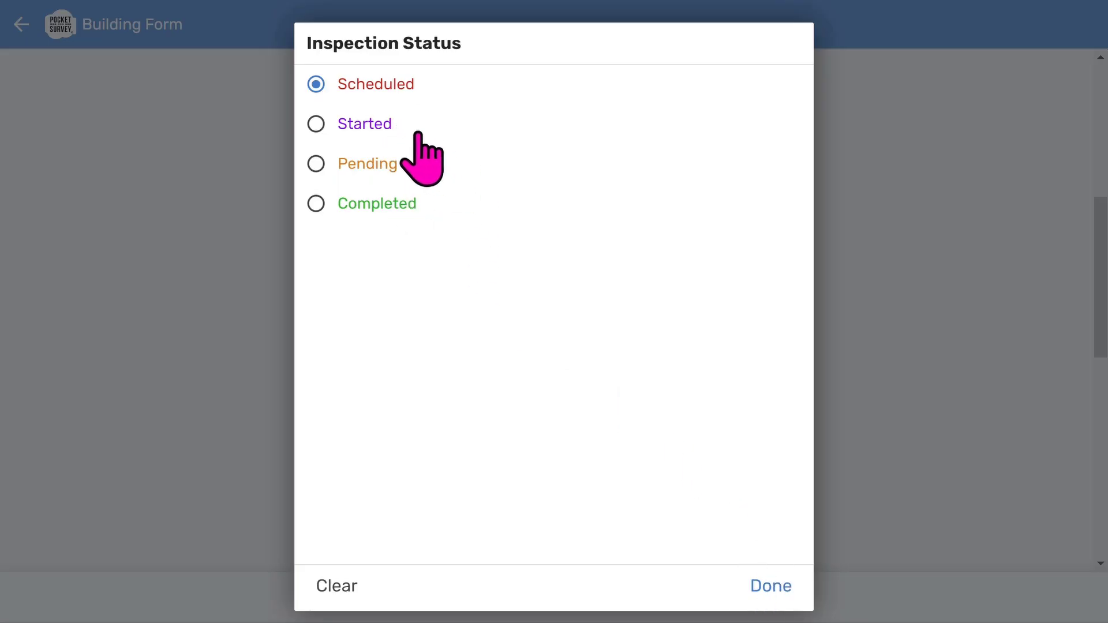
click(383, 123)
scroll(620, 404, down, 5)
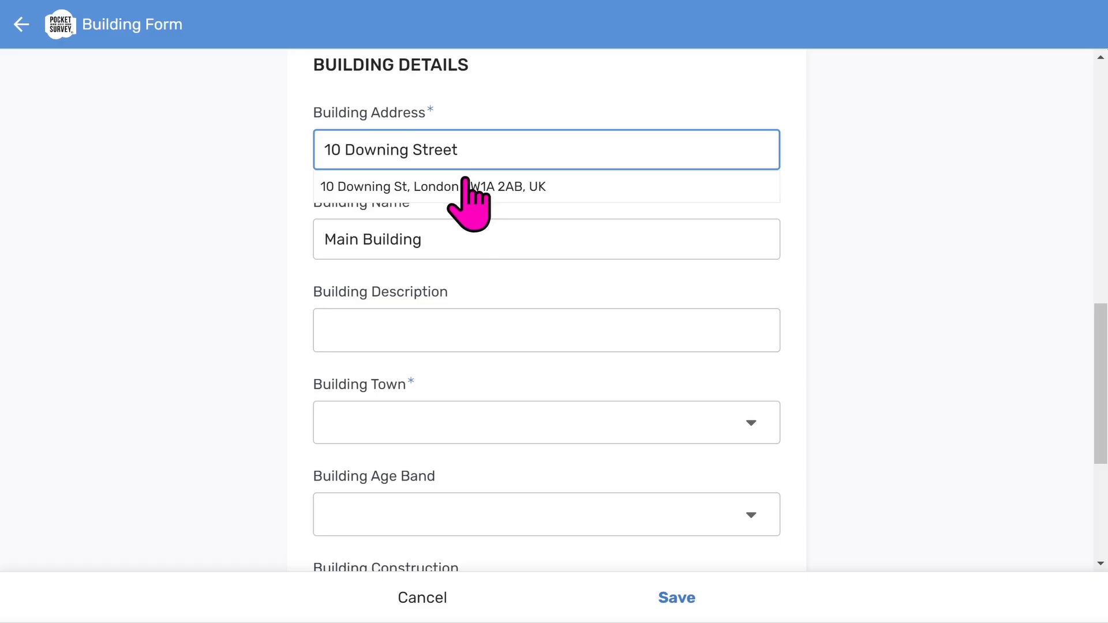
- Use the 10 Downing St, London SW1A 2AB address and set the town to Accrington
click(467, 183)
click(436, 238)
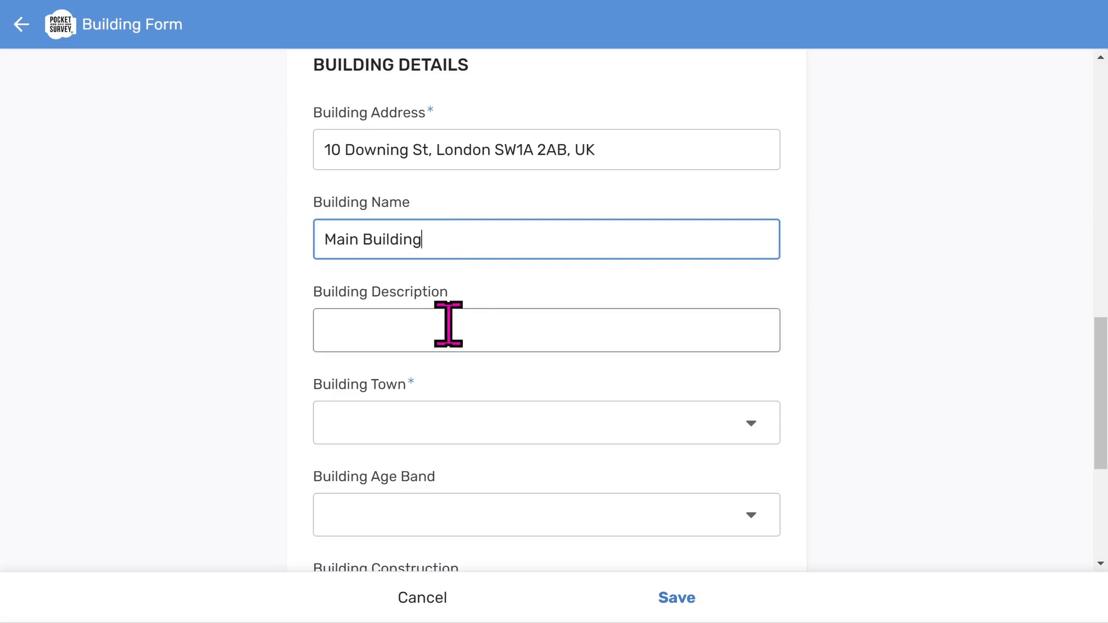
scroll(477, 324, down, 2)
click(384, 236)
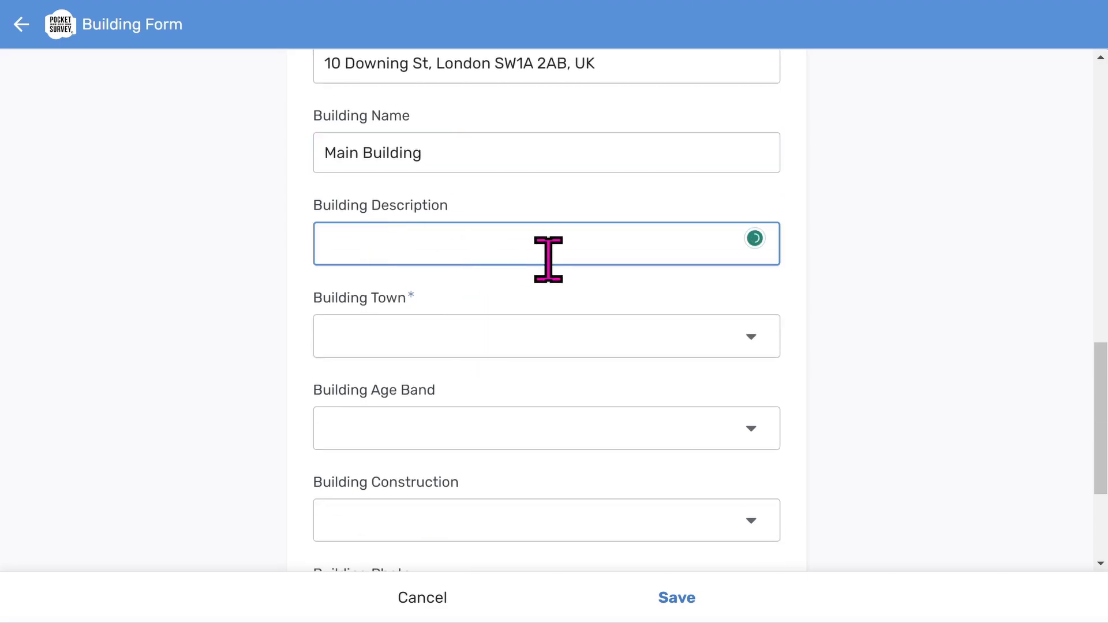
scroll(802, 318, down, 3)
click(534, 170)
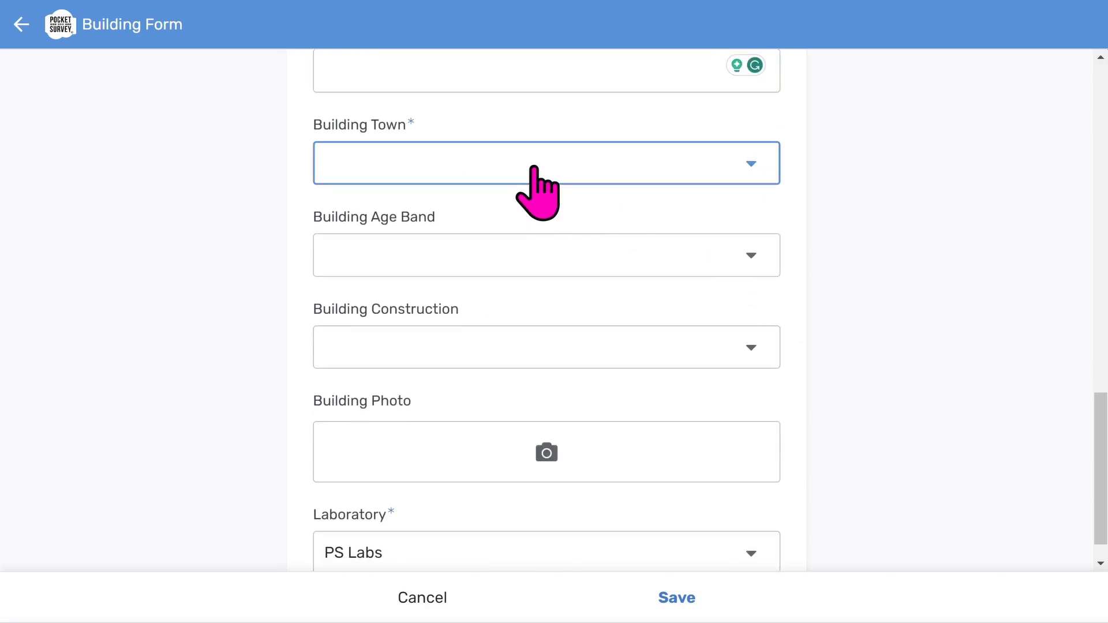
click(395, 130)
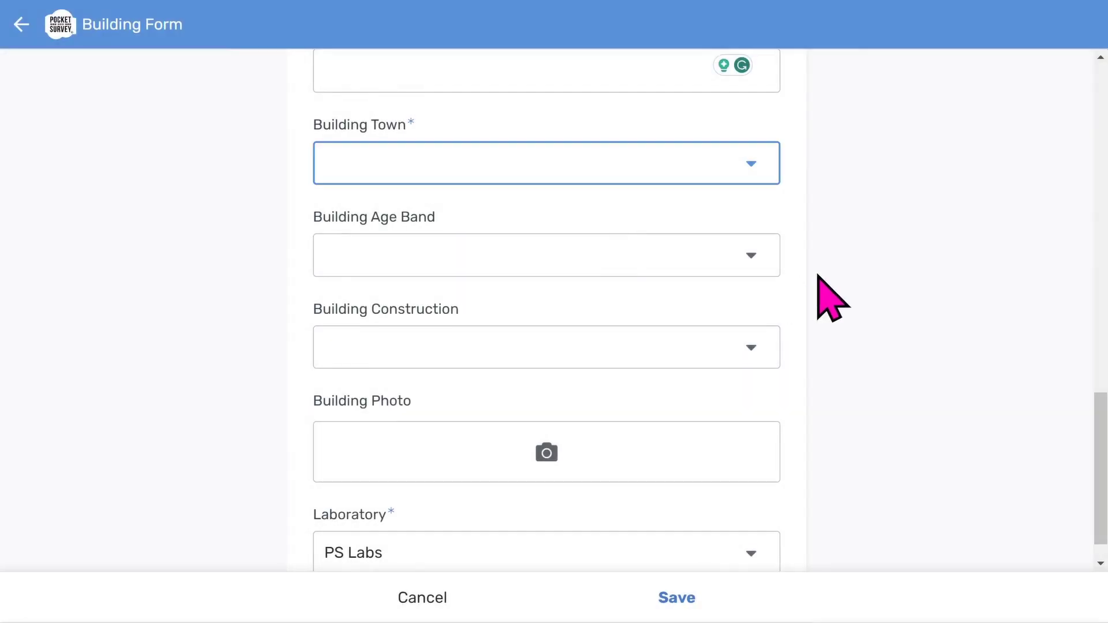
- Set the building age band to Post 1974 and construction to Timber Frame
scroll(817, 276, down, 1)
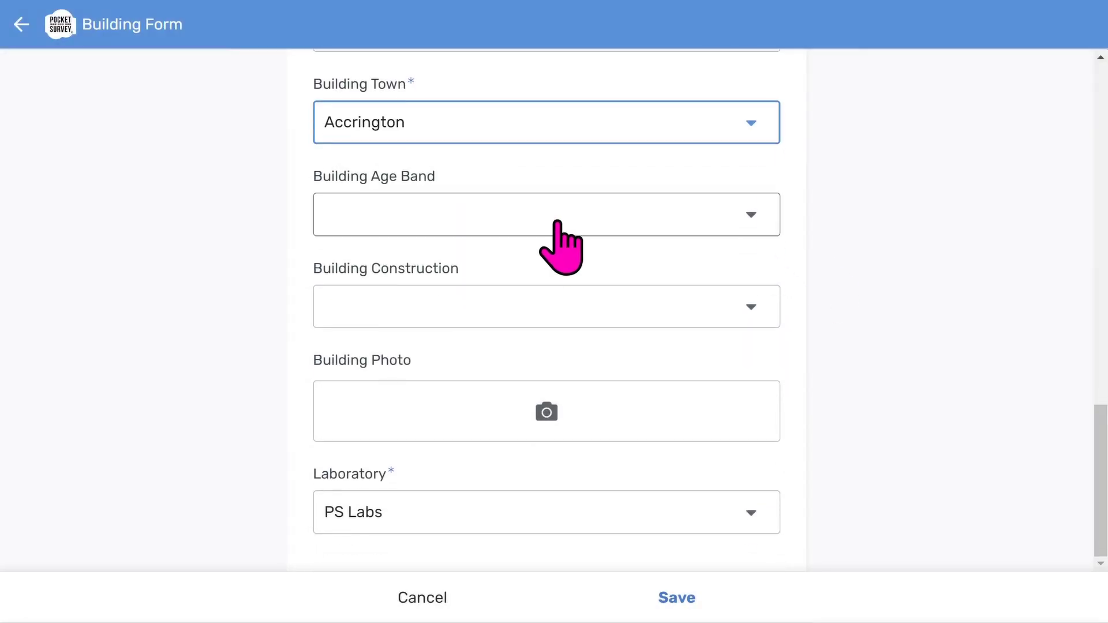
click(557, 222)
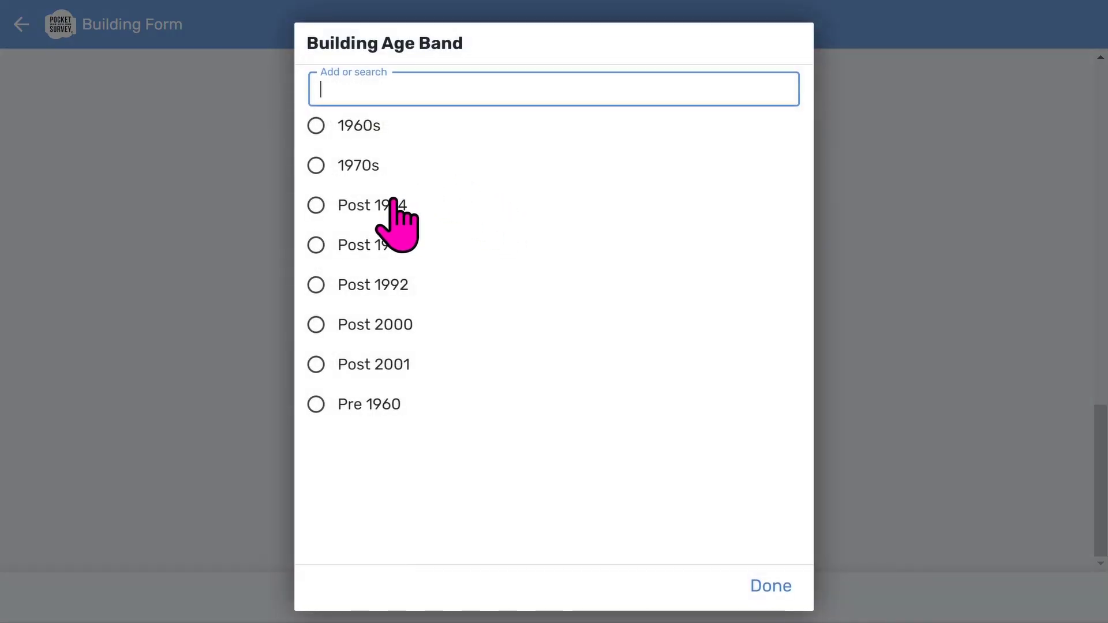
click(393, 203)
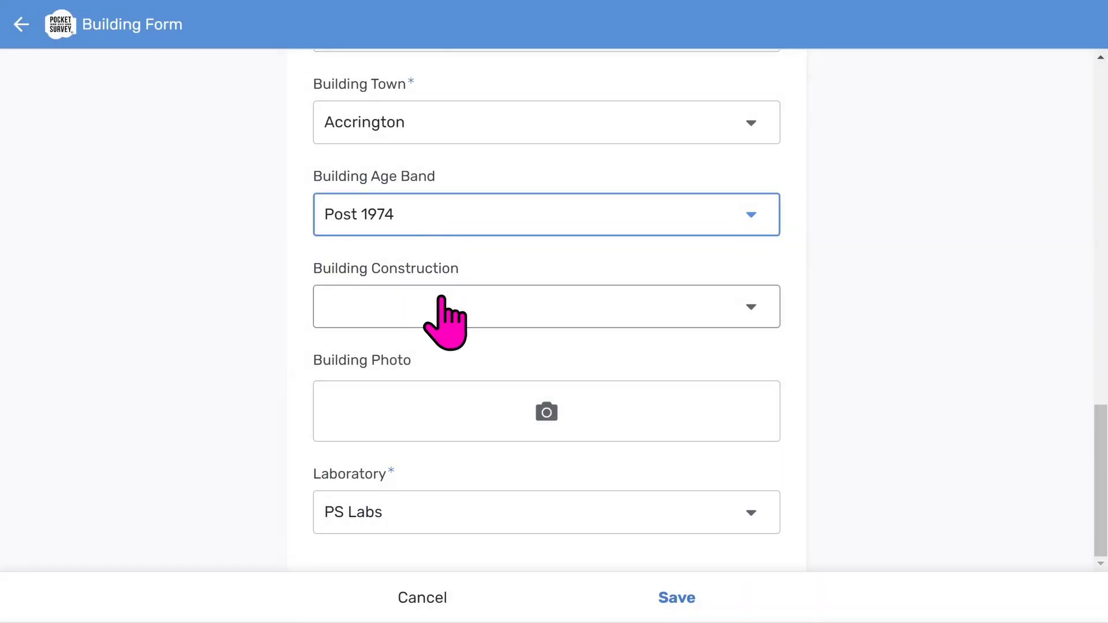
click(434, 302)
click(414, 215)
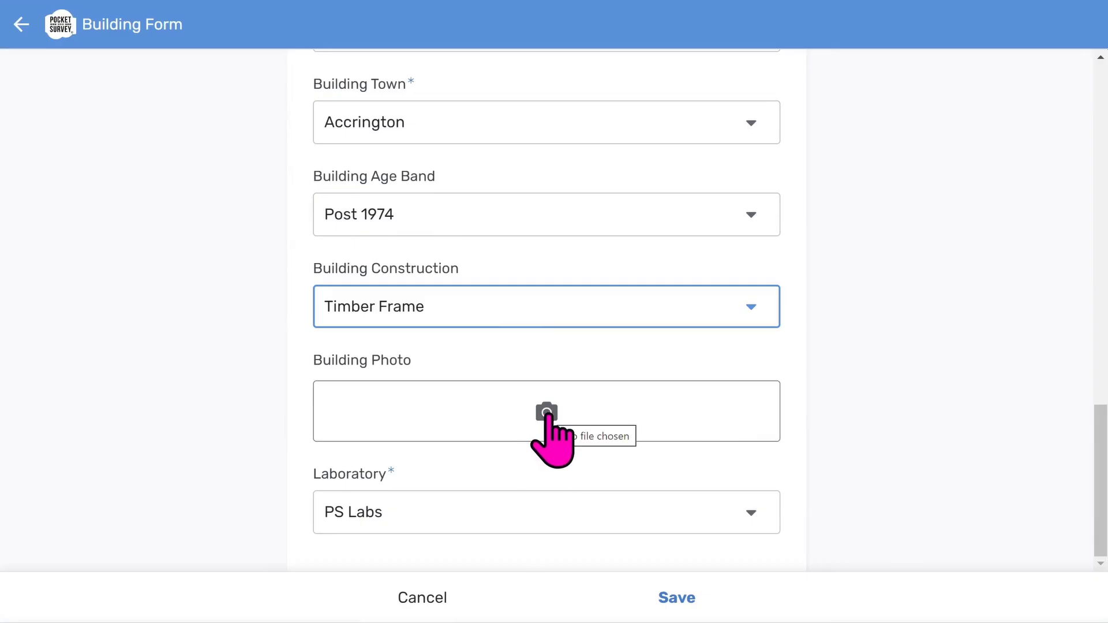
click(546, 414)
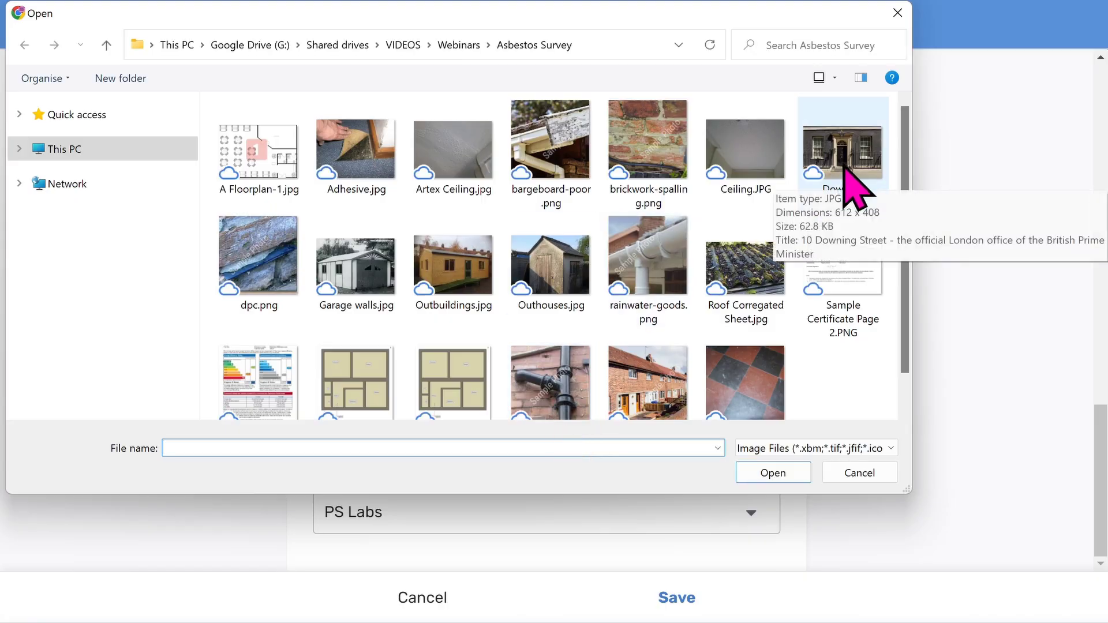
- Attach Downing Street.jpg as the building photo, keep PS Labs, and save
click(853, 187)
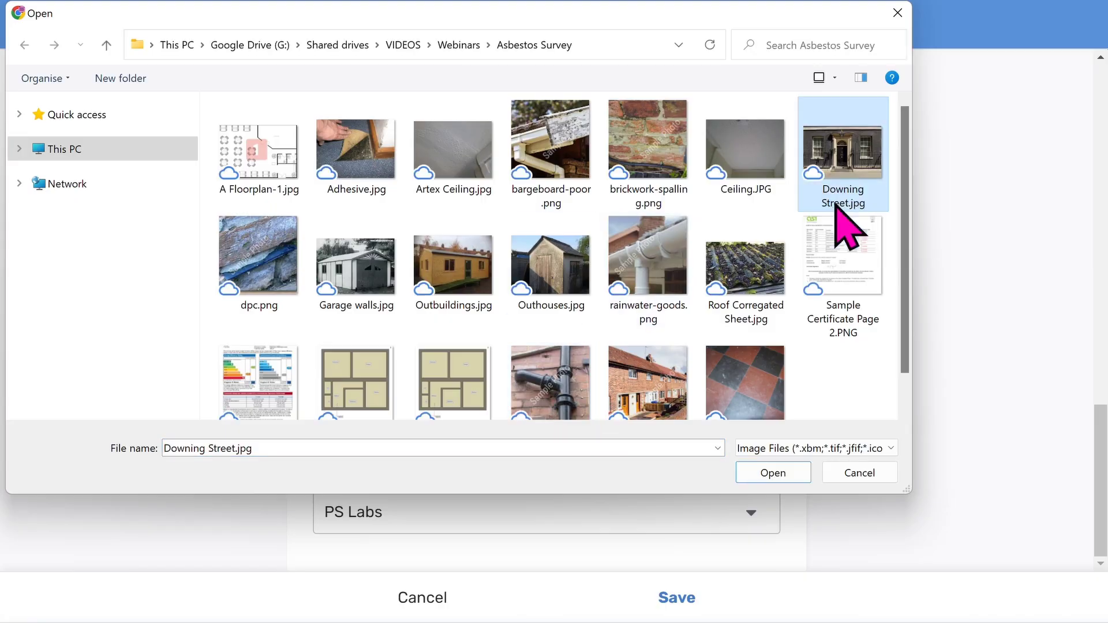
click(773, 475)
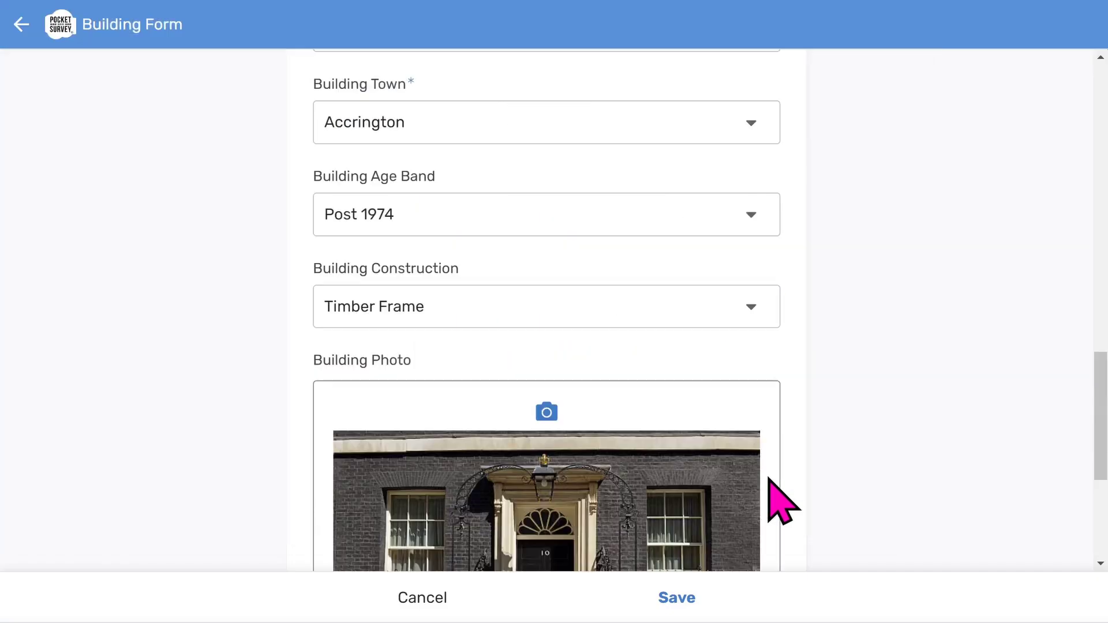
scroll(831, 289, down, 5)
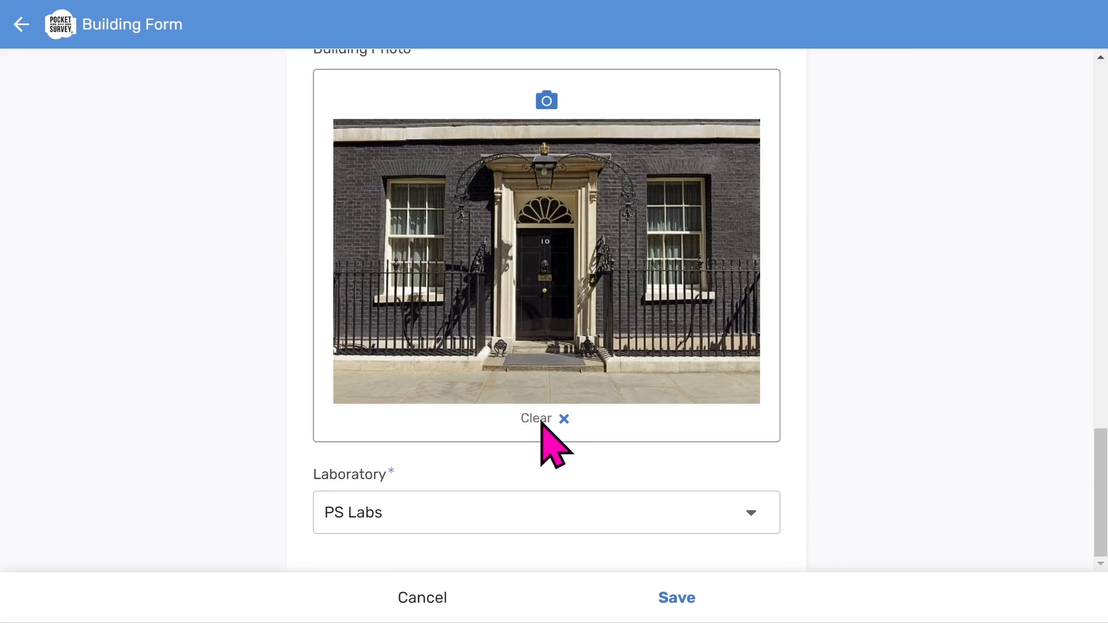
click(673, 512)
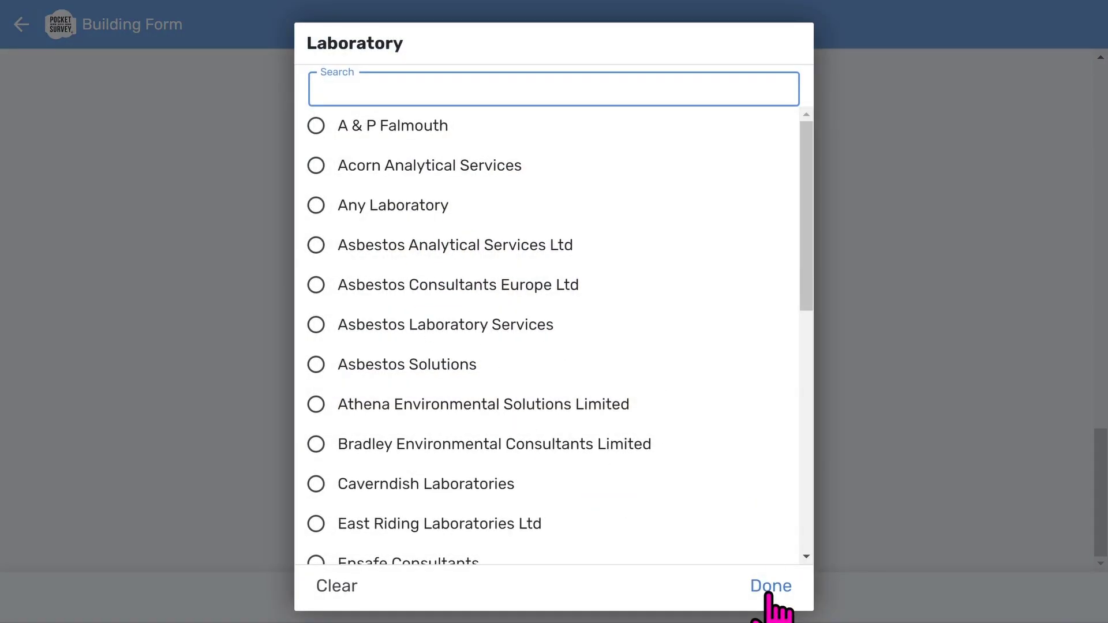
click(769, 588)
click(677, 598)
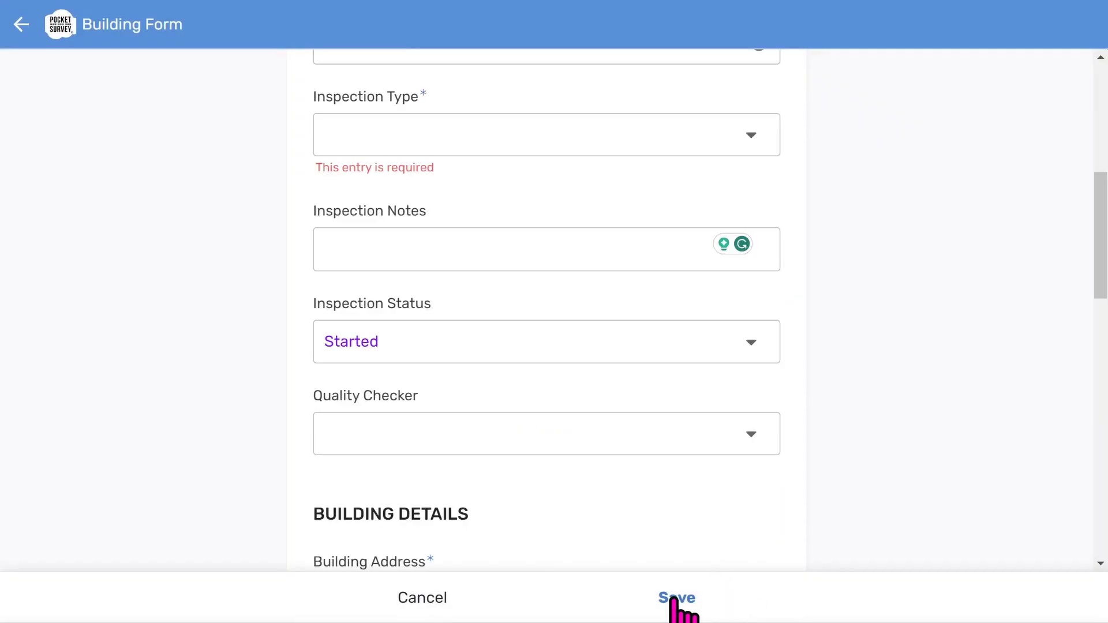
- Set Inspection Type to Refurbishment & Demolition Survey and save the building
click(482, 133)
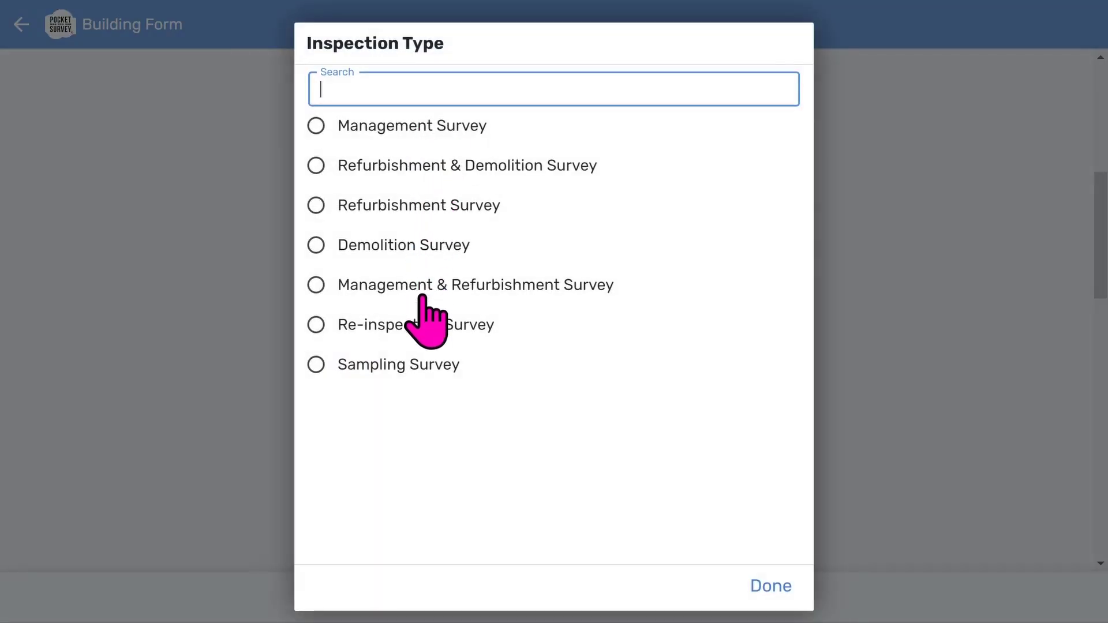
click(420, 166)
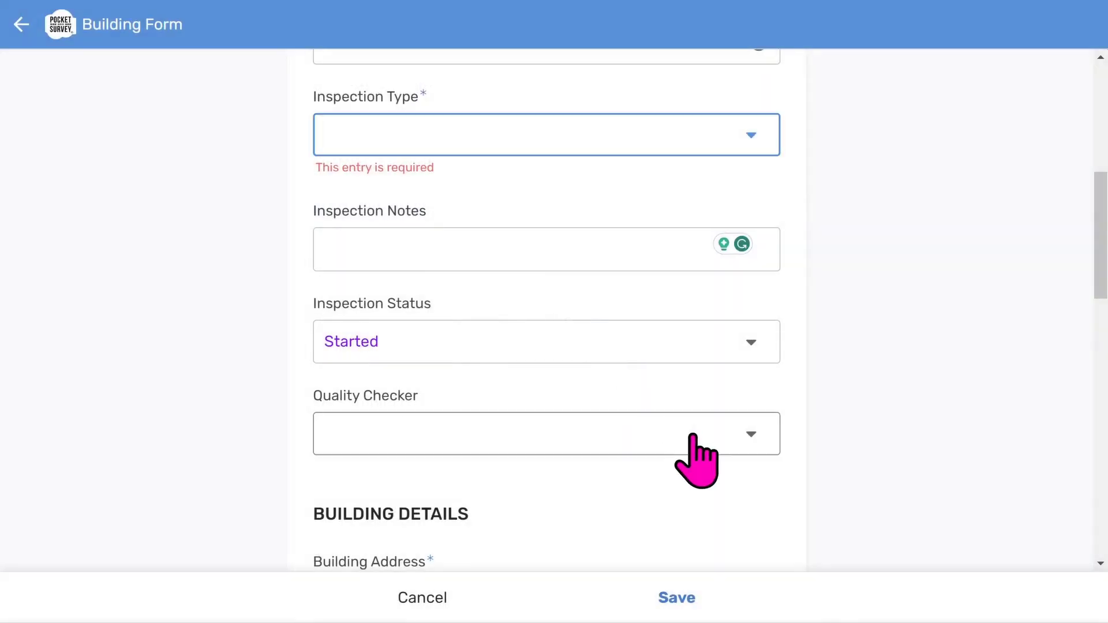
click(674, 598)
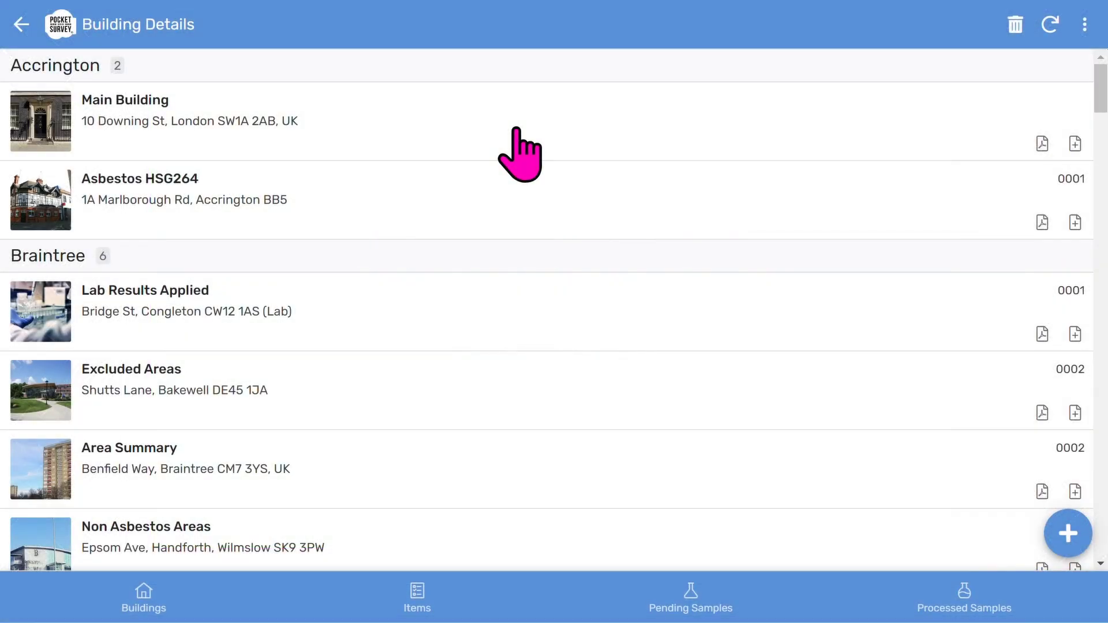
- Open the 10 Downing St Main Building and add a new item to it
click(517, 130)
scroll(452, 440, down, 3)
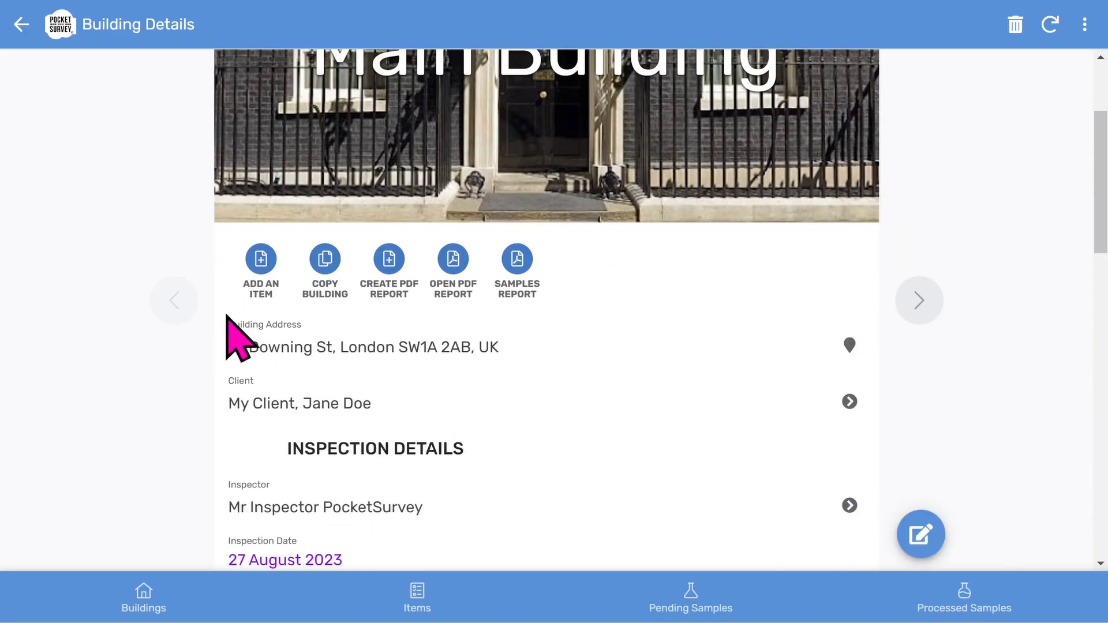
click(261, 260)
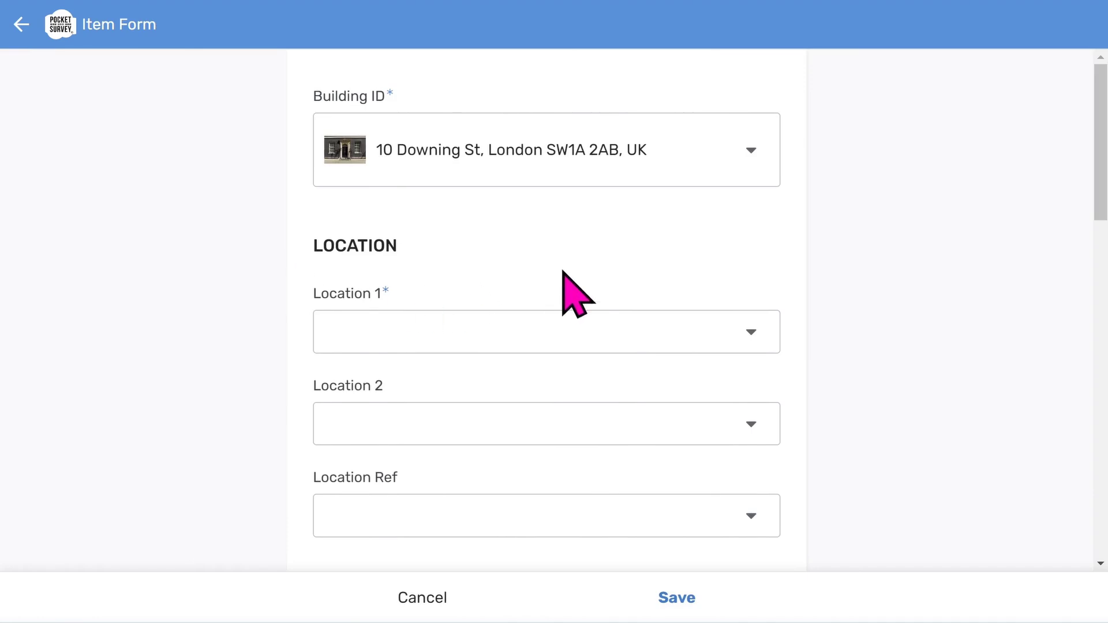
- Set Location 1 to 0-Ground floor, Location 2 to Dining room and Location Ref to 001
click(525, 330)
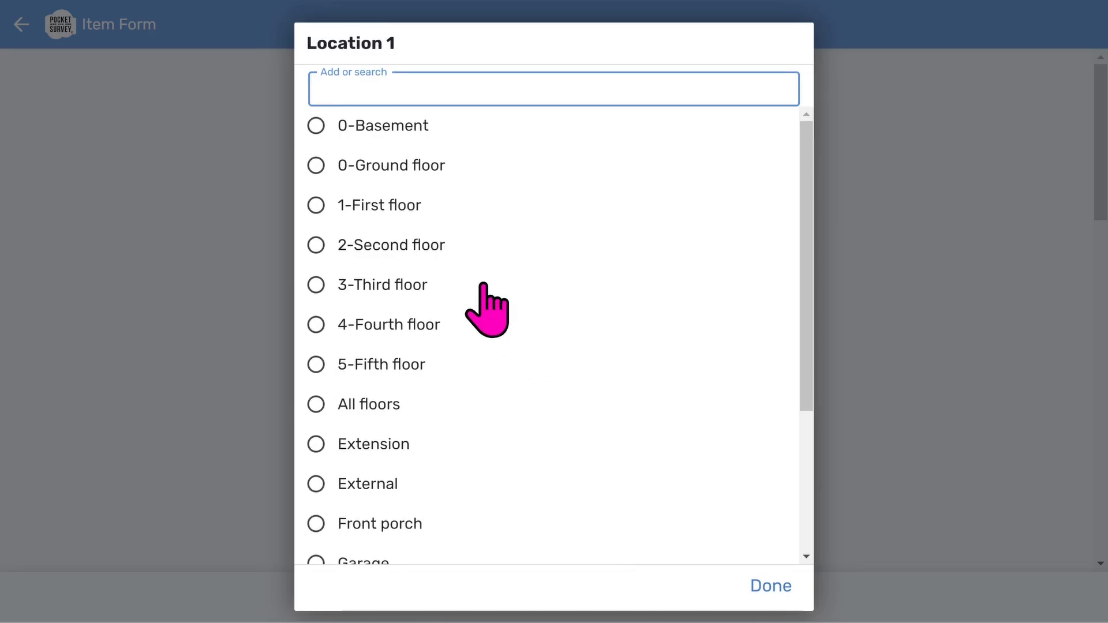
click(402, 166)
scroll(553, 263, down, 2)
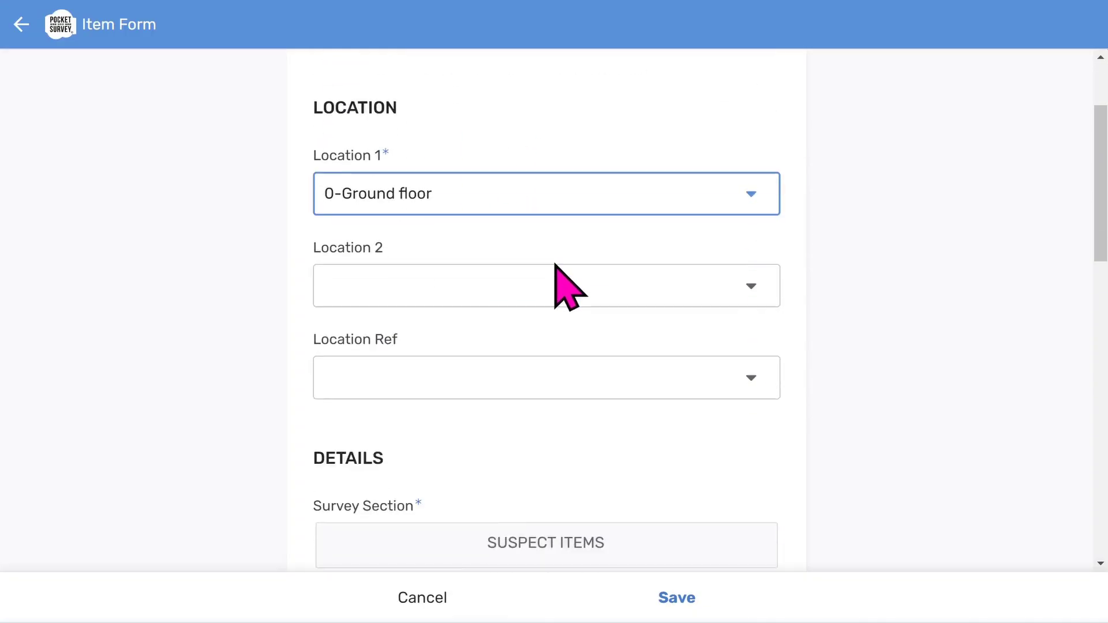
scroll(555, 265, down, 1)
click(508, 254)
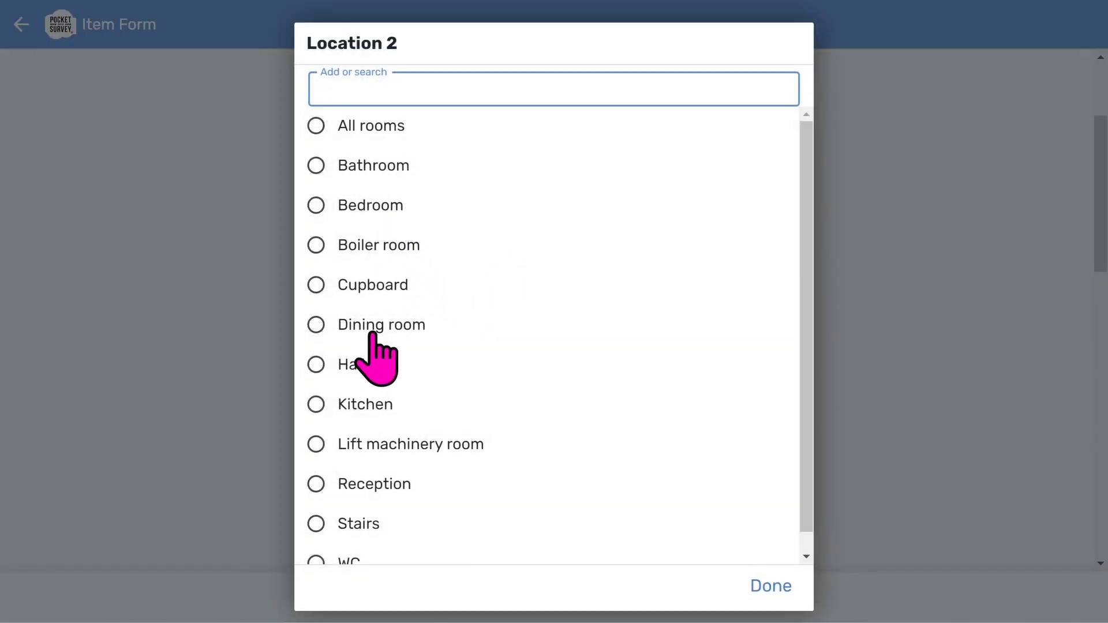
click(373, 333)
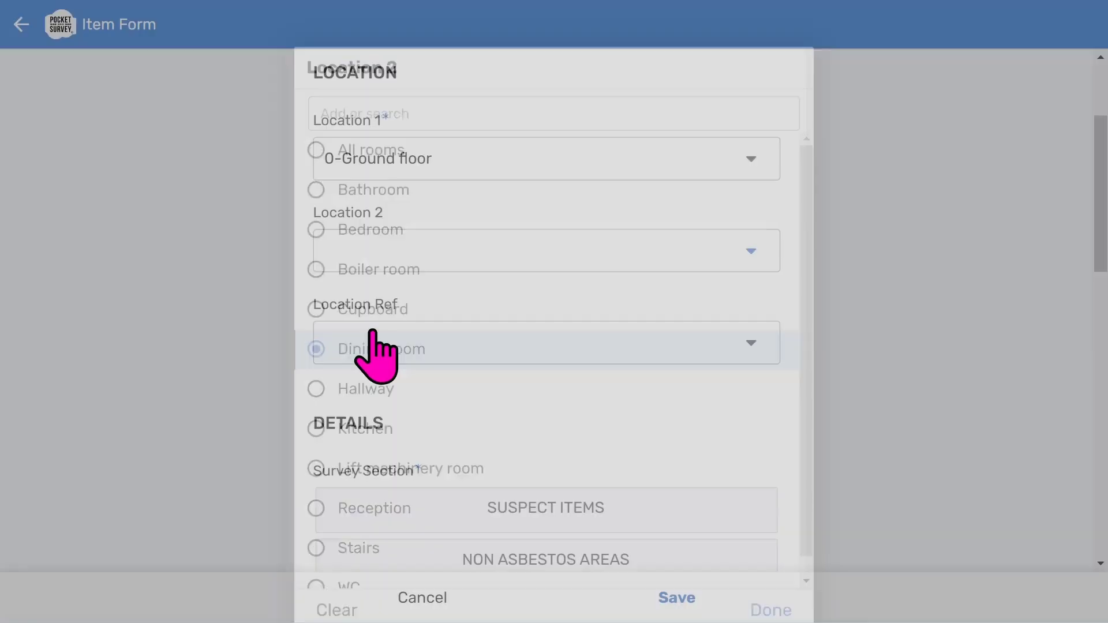
scroll(554, 297, down, 3)
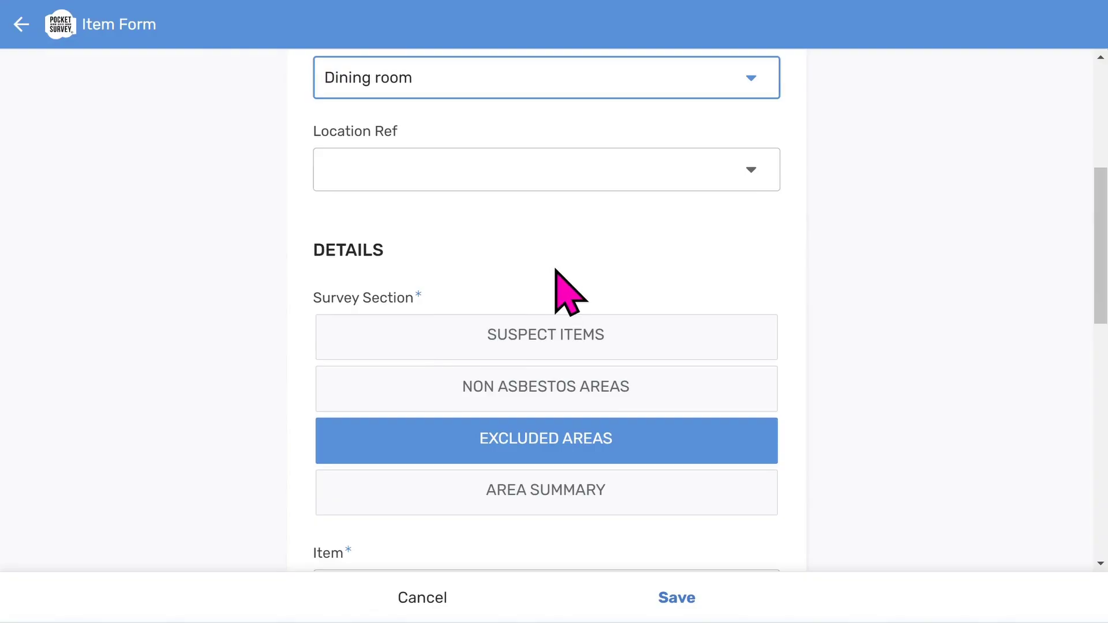
click(505, 172)
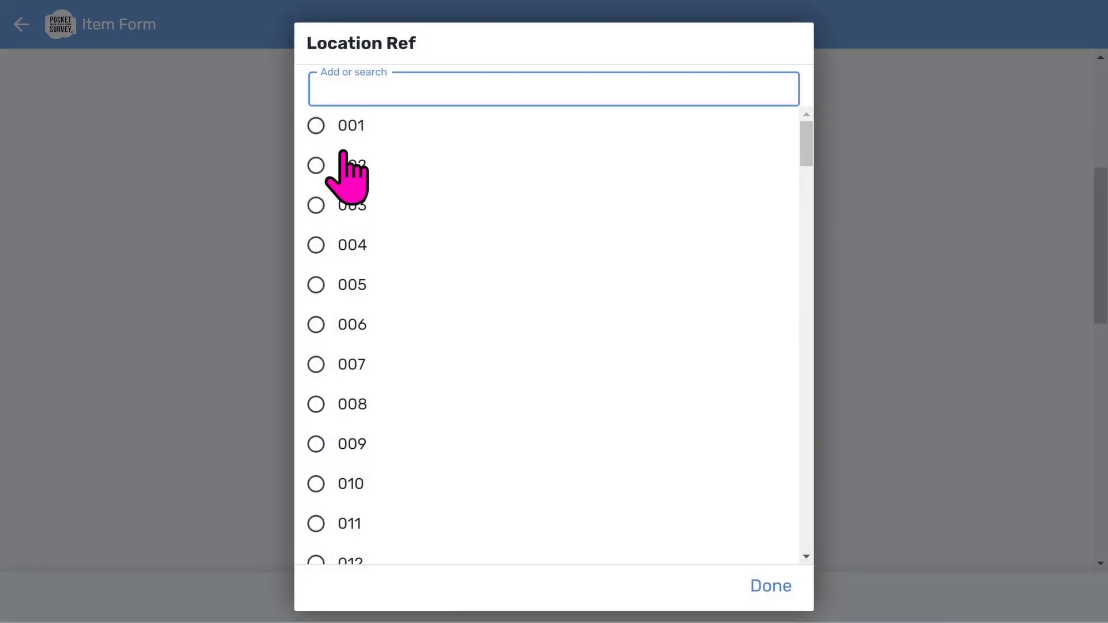
click(352, 129)
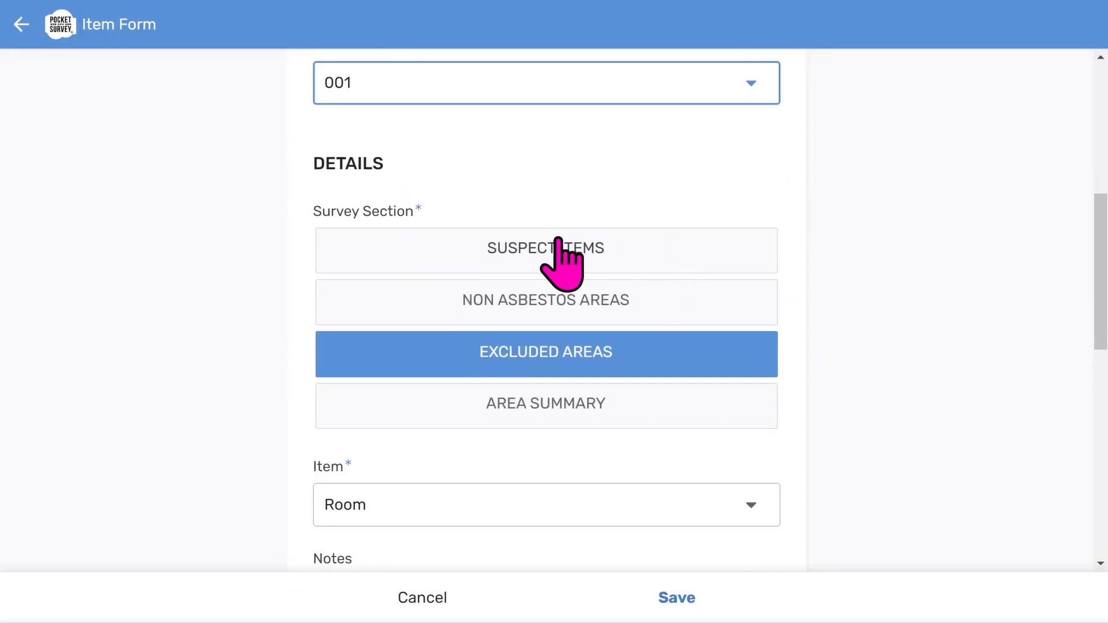
- Cycle the Survey Section through Suspect Items, Non Asbestos Areas, Excluded Areas and Area Summary
click(558, 246)
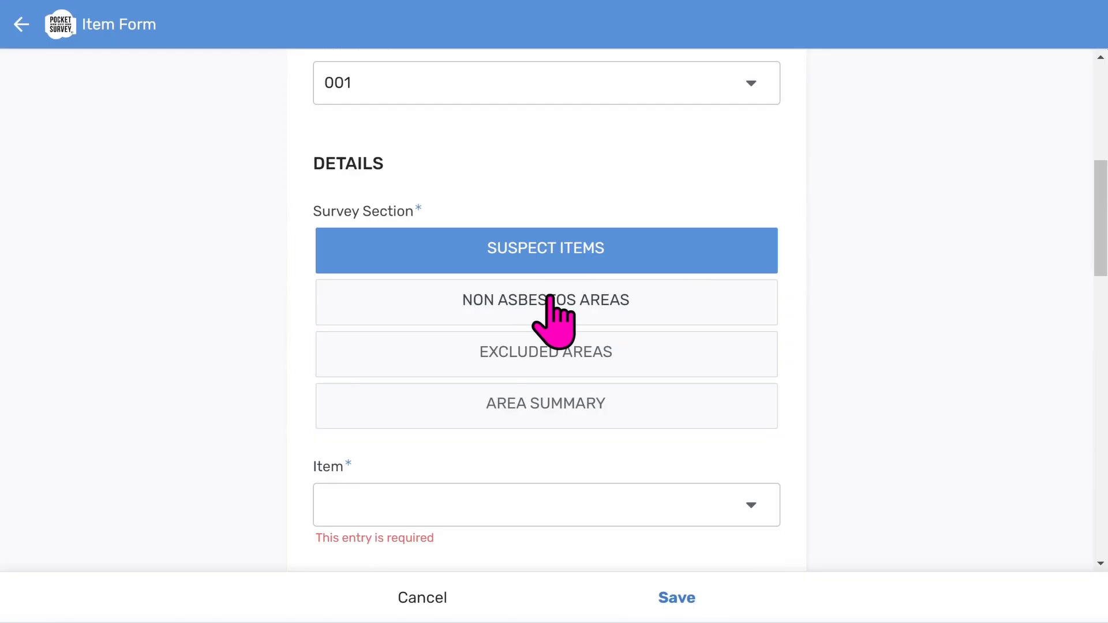
click(549, 297)
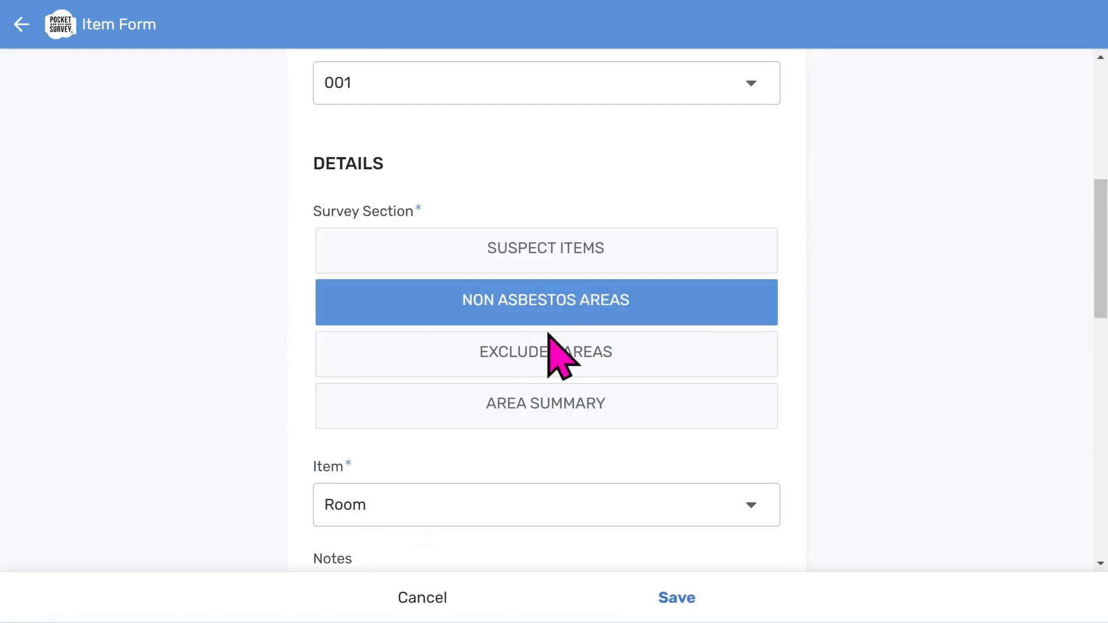
click(548, 370)
click(551, 401)
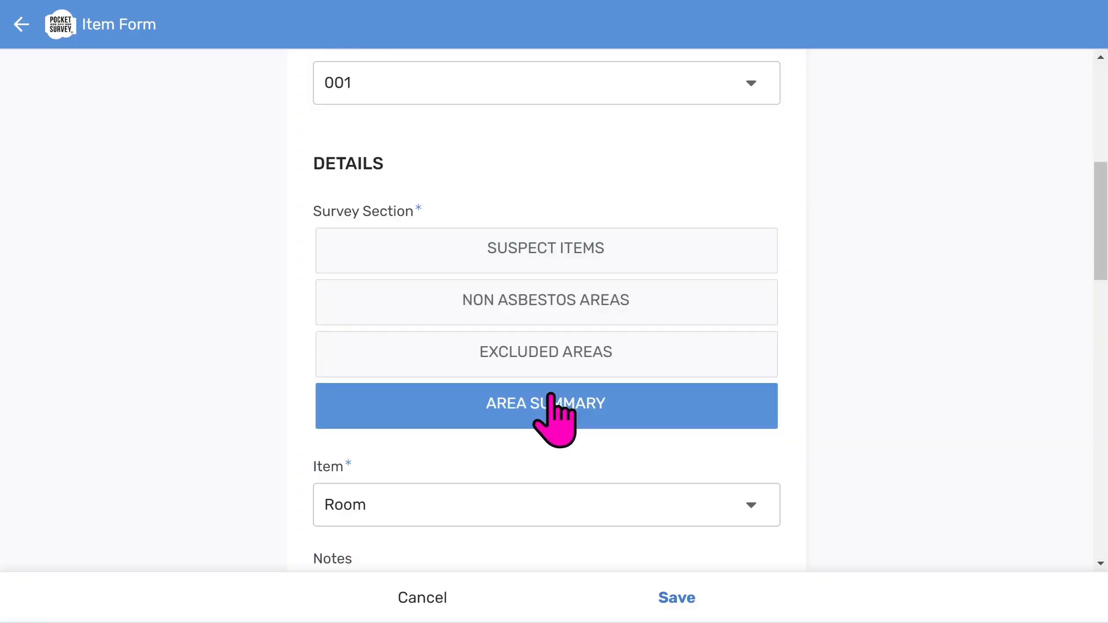
click(559, 297)
scroll(564, 321, down, 7)
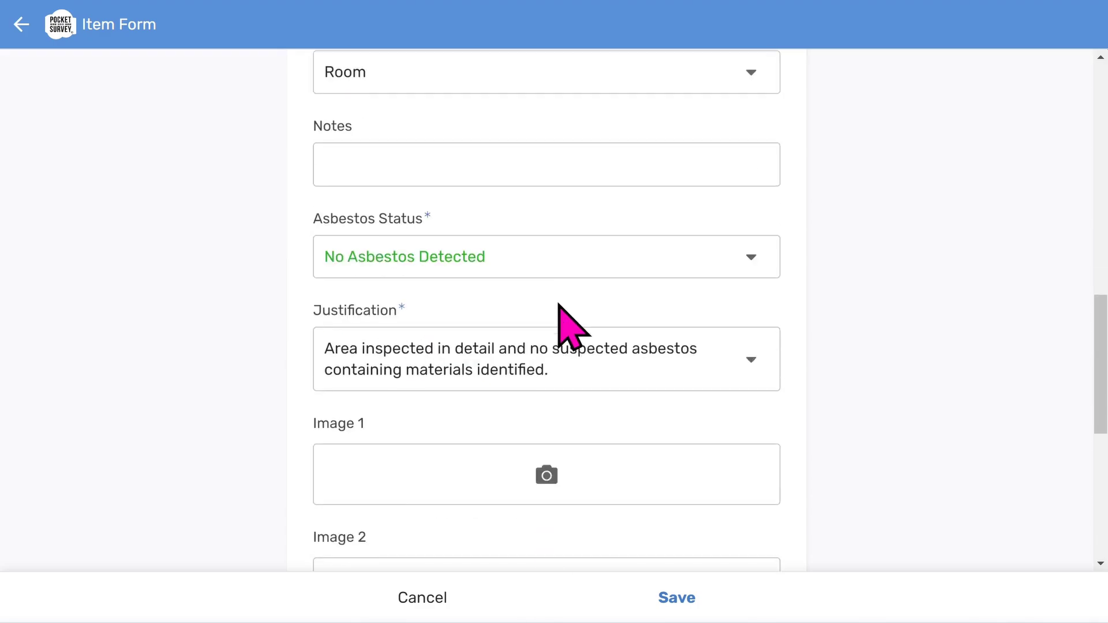
scroll(571, 326, up, 7)
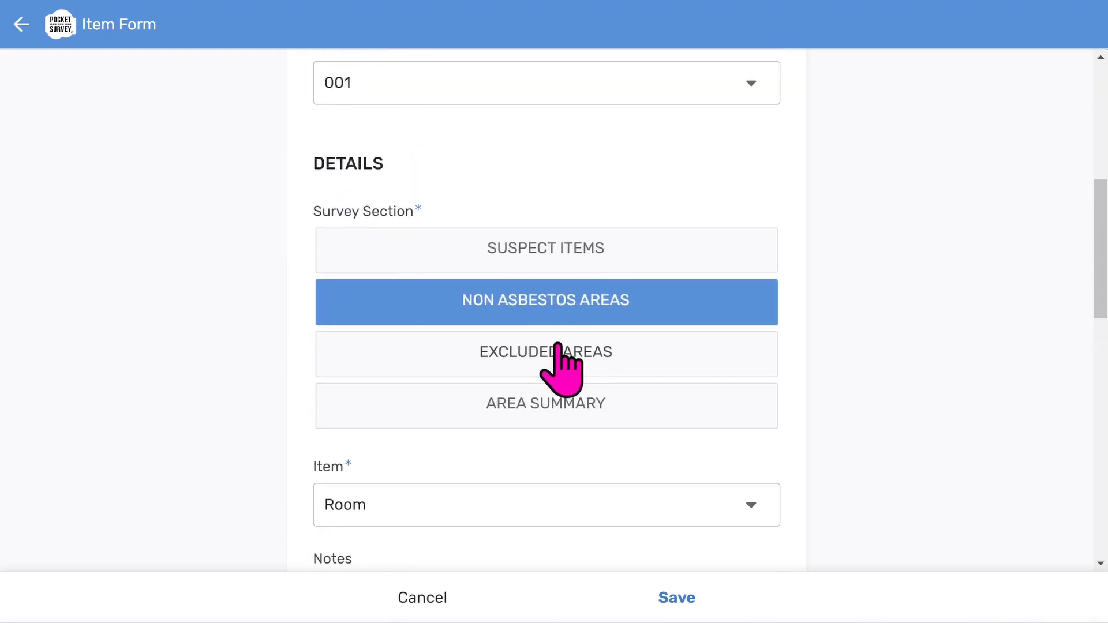
click(555, 353)
scroll(557, 370, down, 7)
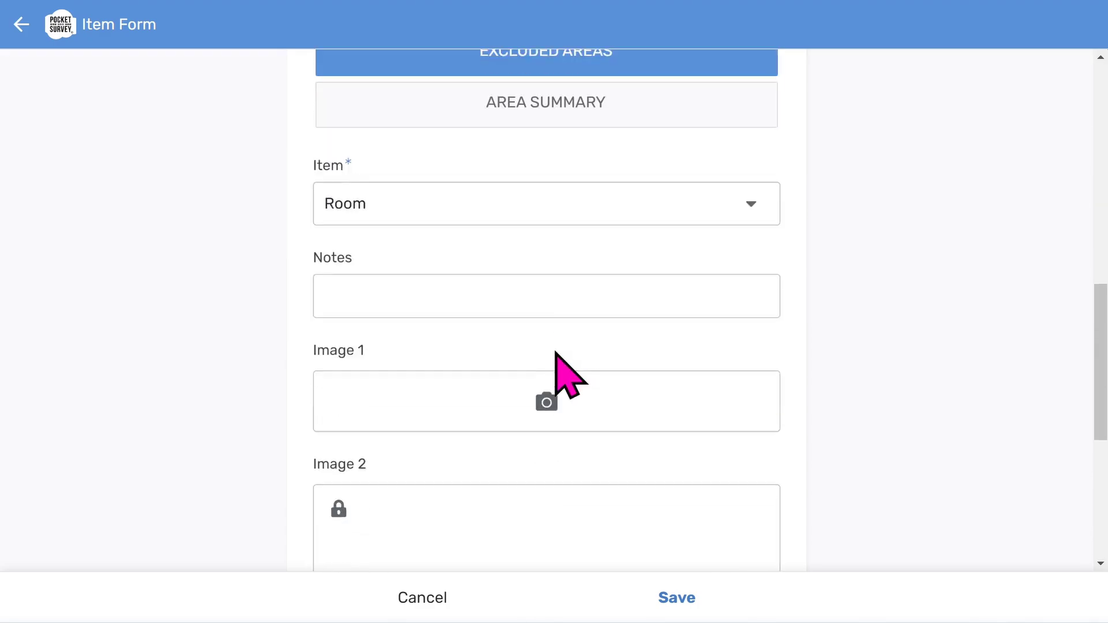
scroll(555, 355, up, 7)
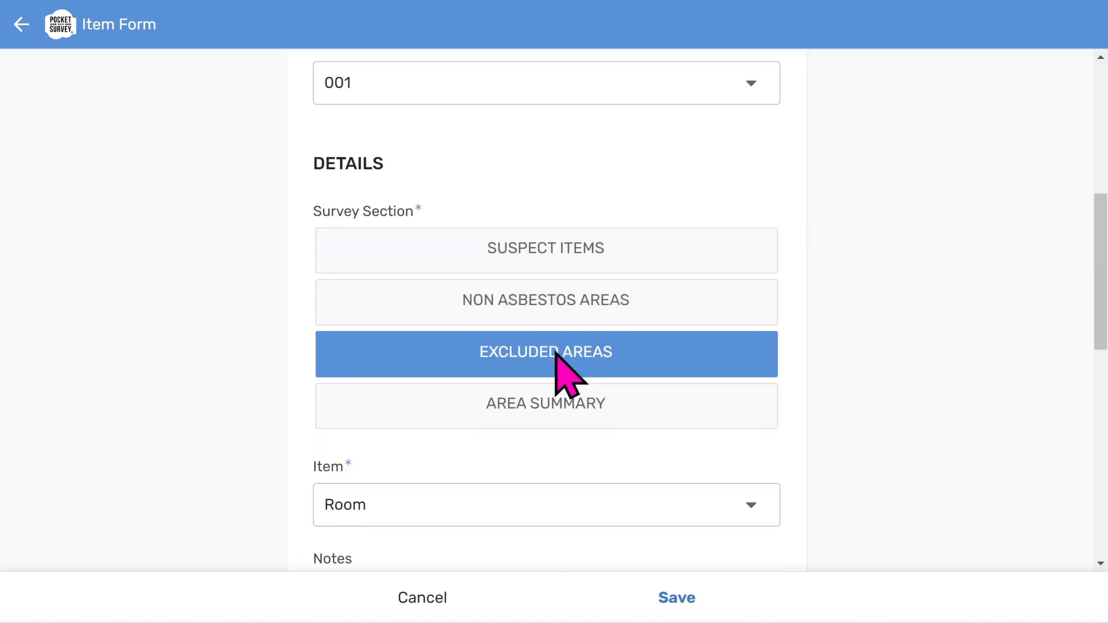
click(544, 403)
- Check the Floor Type options and close them without choosing one
scroll(544, 410, down, 6)
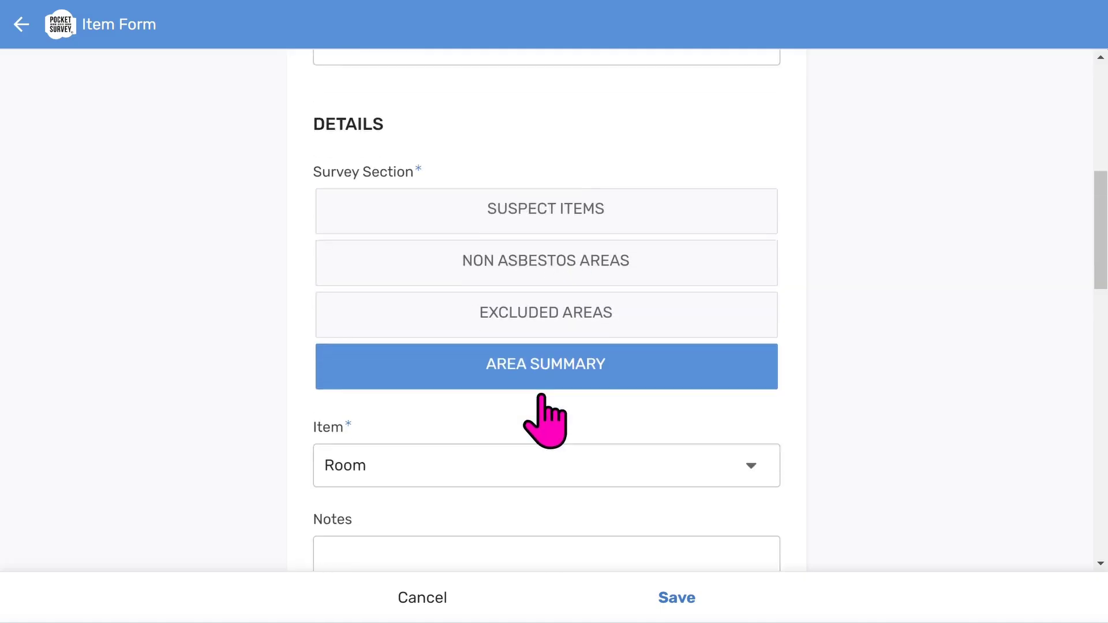
scroll(544, 420, down, 2)
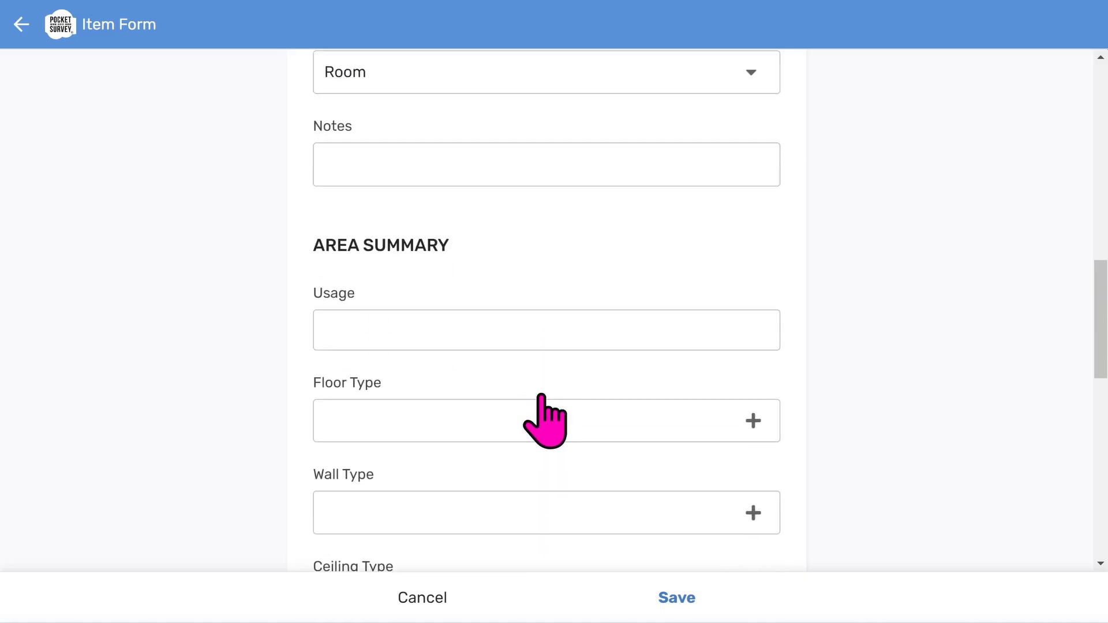
click(751, 423)
click(760, 584)
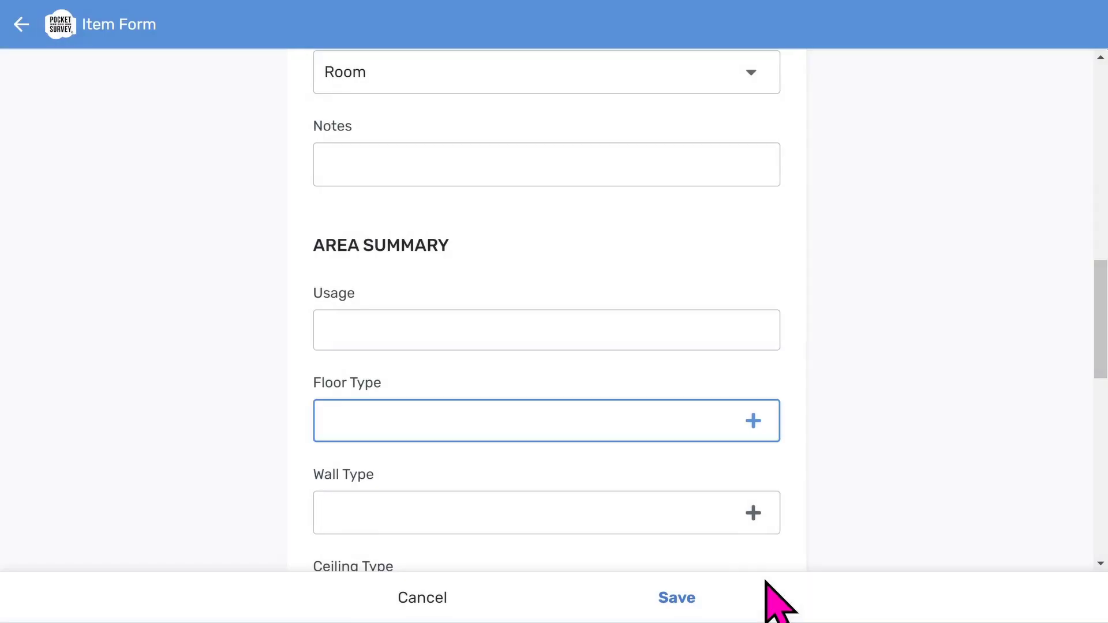
scroll(689, 519, down, 3)
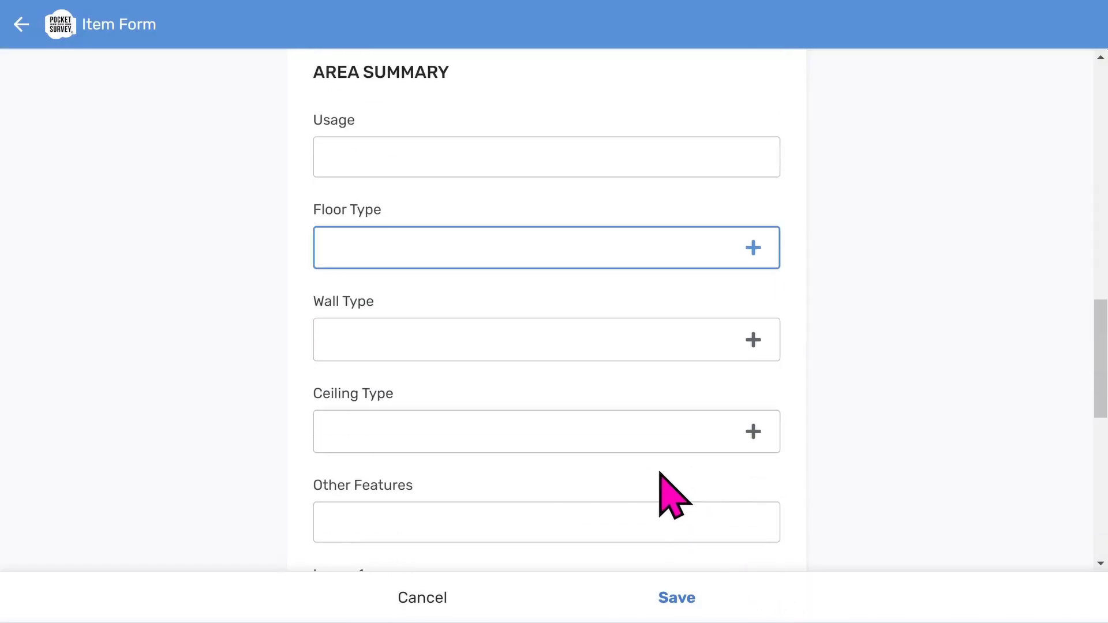
scroll(571, 395, up, 8)
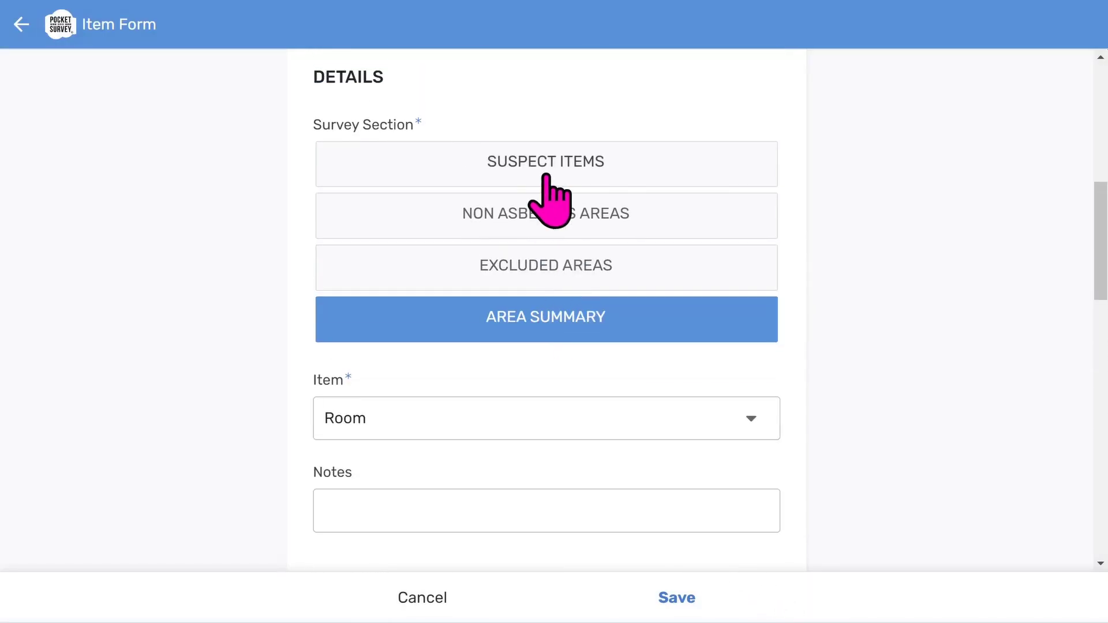
- Set the Survey Section to Suspect Items, revealing the Description and Assessment fields
click(545, 166)
scroll(549, 223, down, 1)
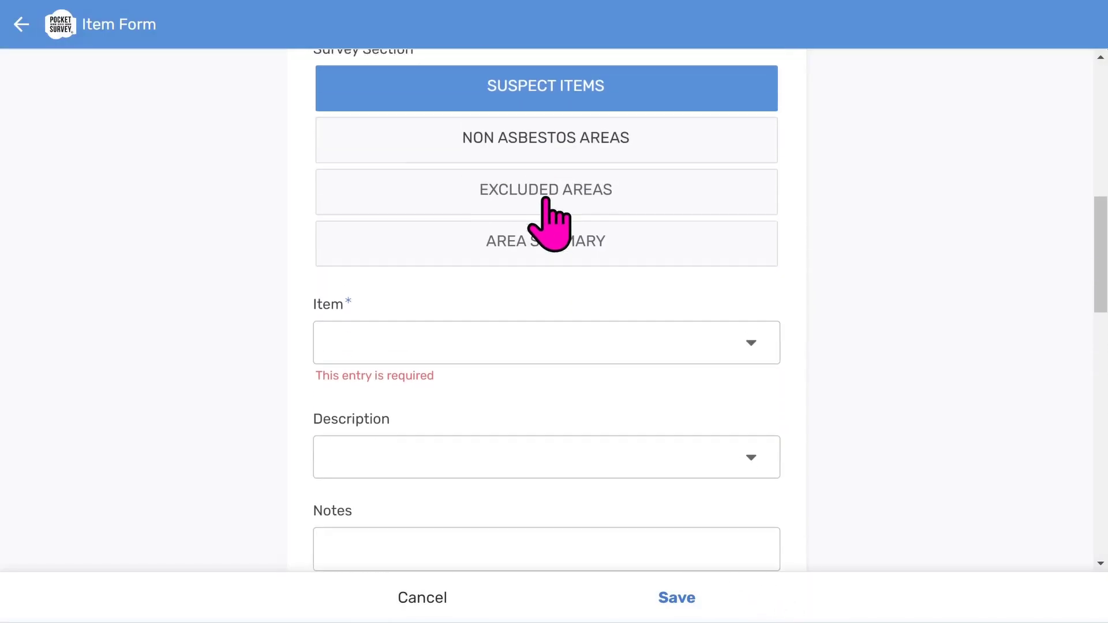
scroll(548, 222, up, 2)
scroll(548, 222, down, 4)
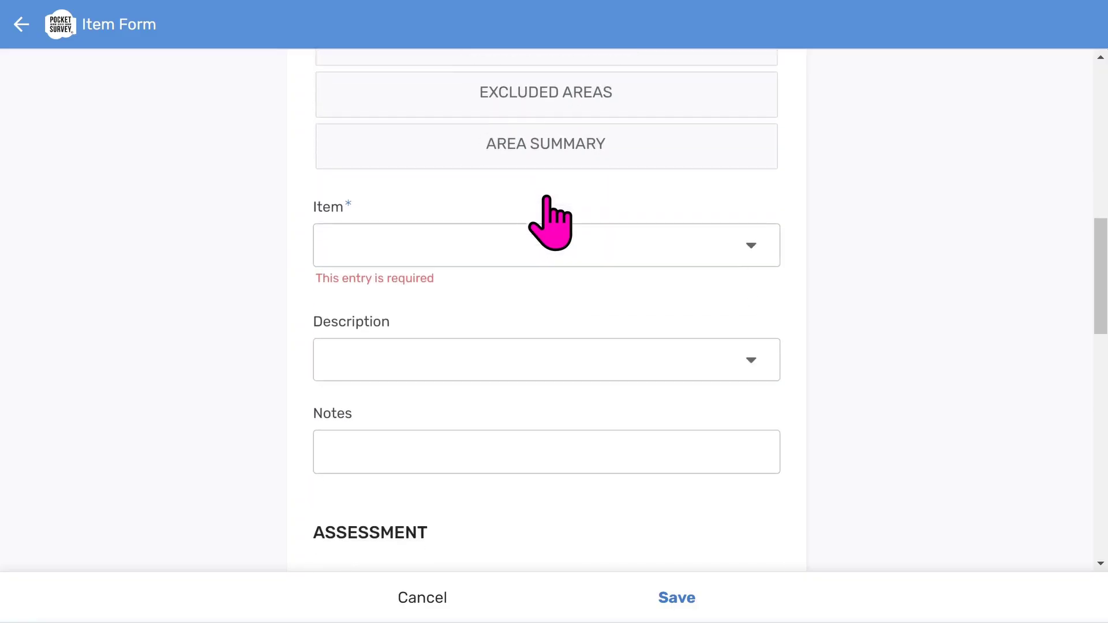
- Set the item to Ceilings, described as 'Textured coating to ceilings', and start the notes
click(521, 170)
click(372, 212)
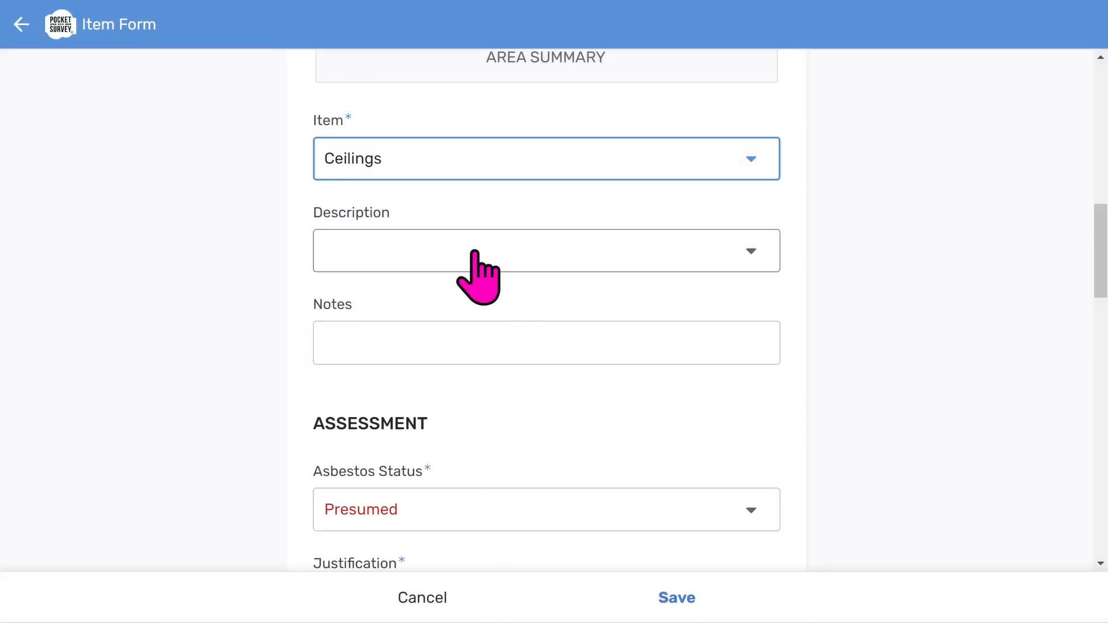
click(474, 252)
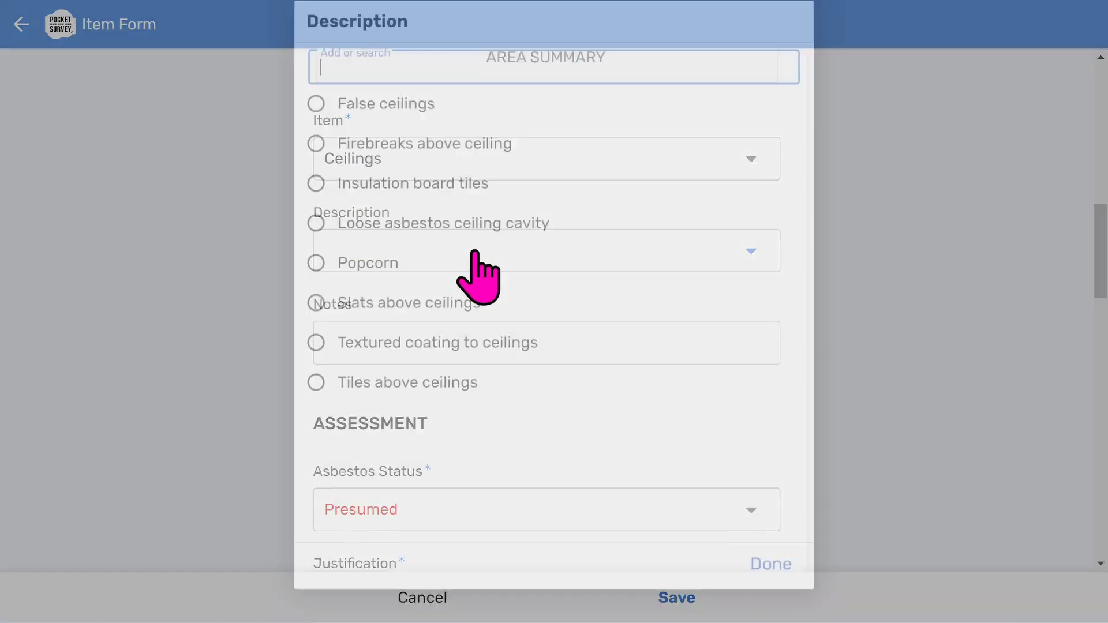
click(427, 365)
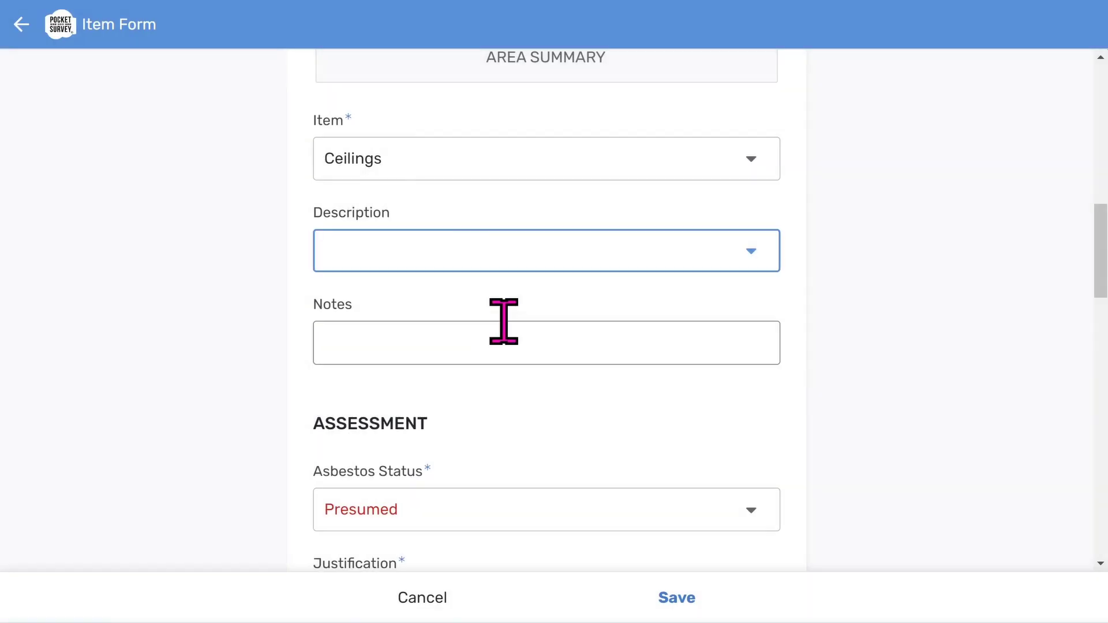
scroll(504, 326, down, 2)
click(416, 245)
scroll(520, 314, down, 5)
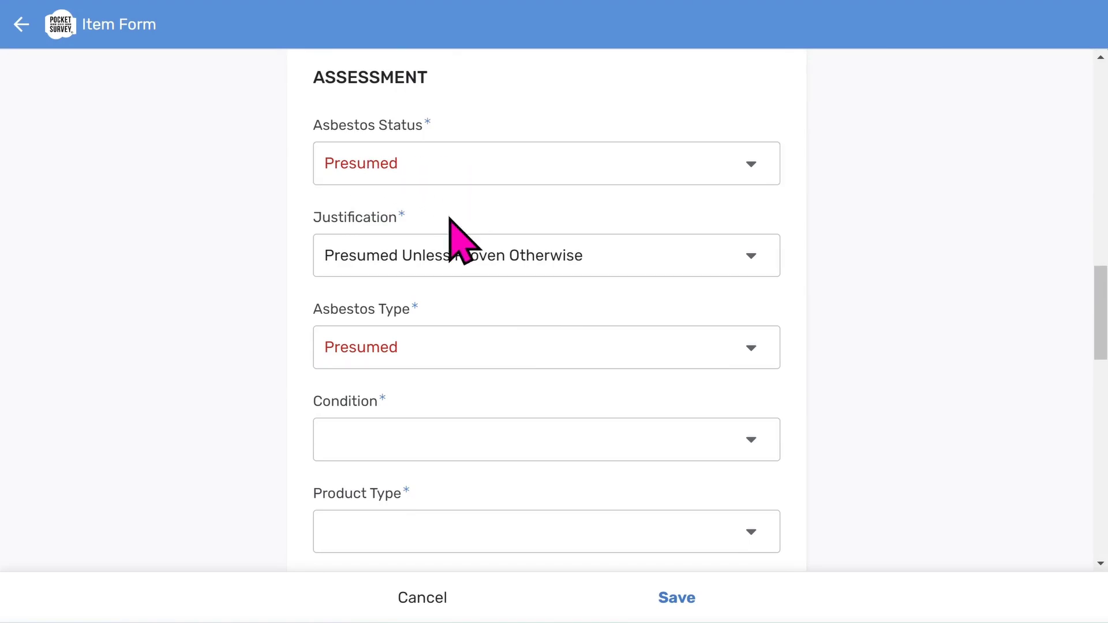
- Review the Justification and Asbestos Type choices, keeping Presumed as the asbestos type
click(428, 254)
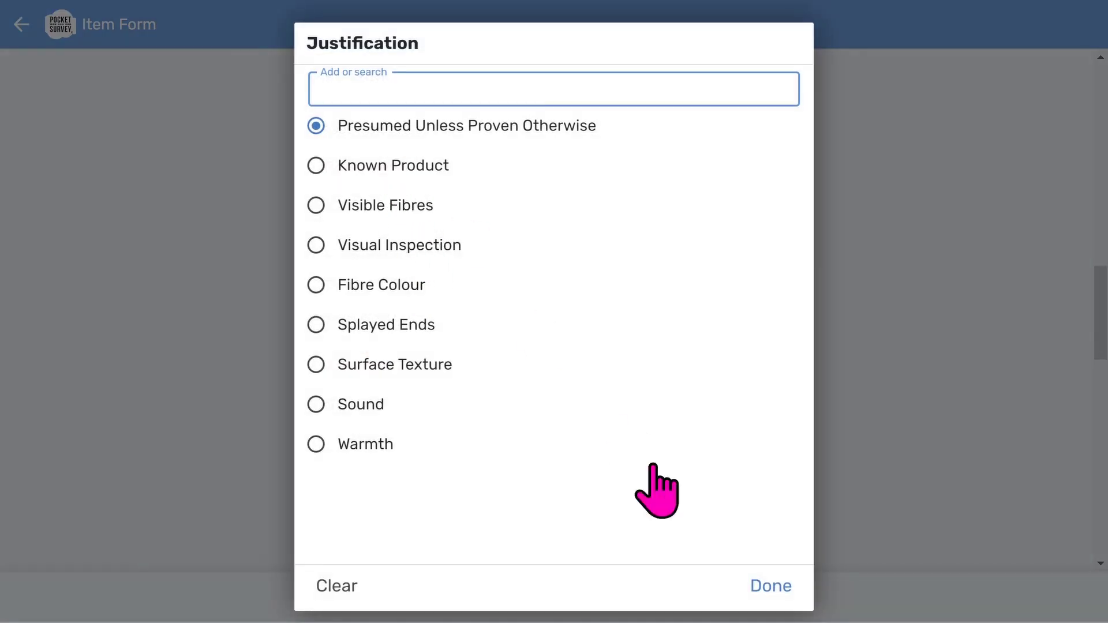
click(769, 587)
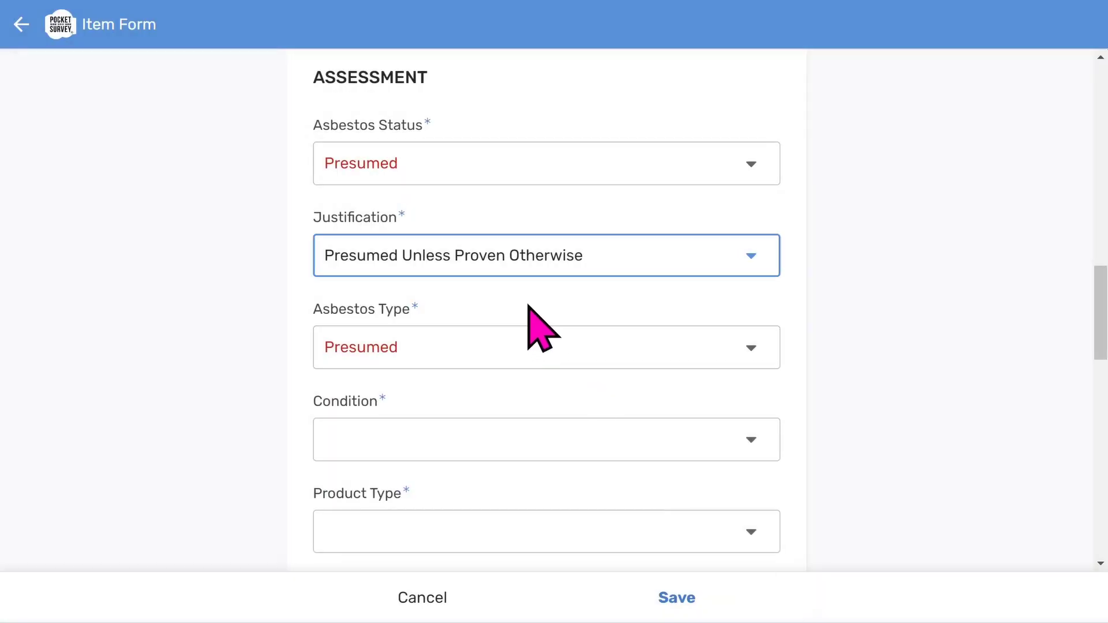
click(446, 353)
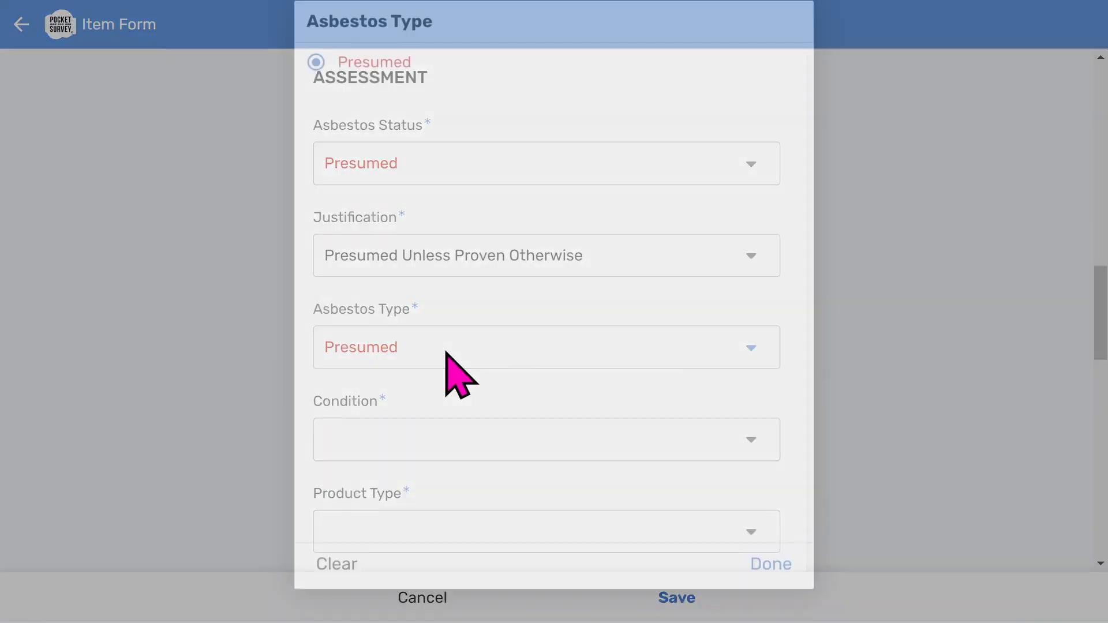
click(769, 587)
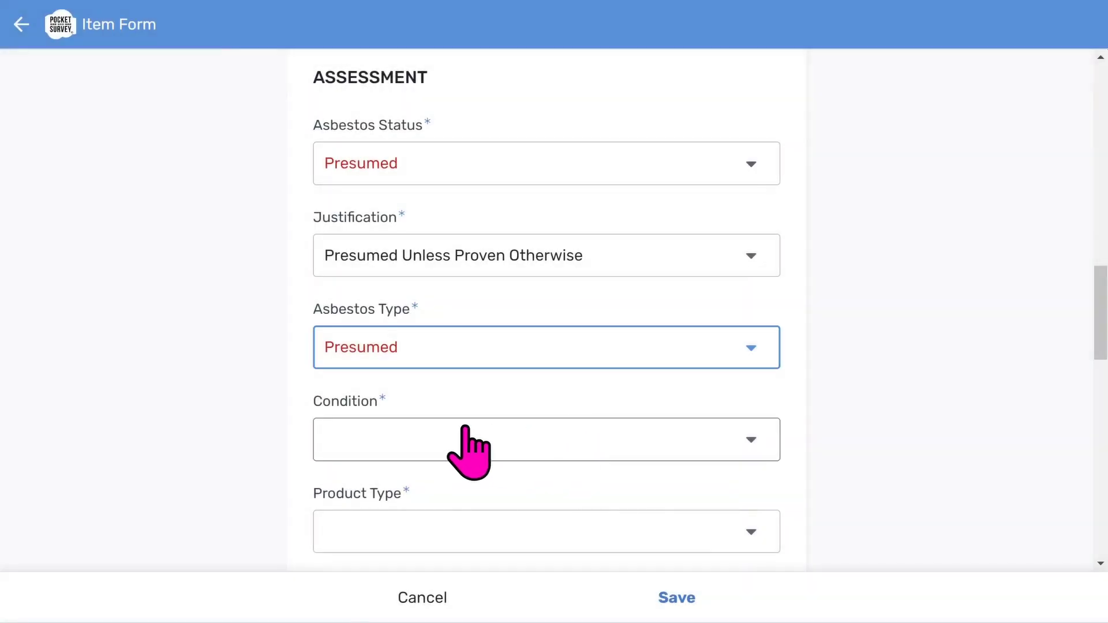
- Set Condition to Medium Damage, Product Type to Reinforced Composites and Surface Treatment to Composite Materials
click(468, 438)
click(447, 184)
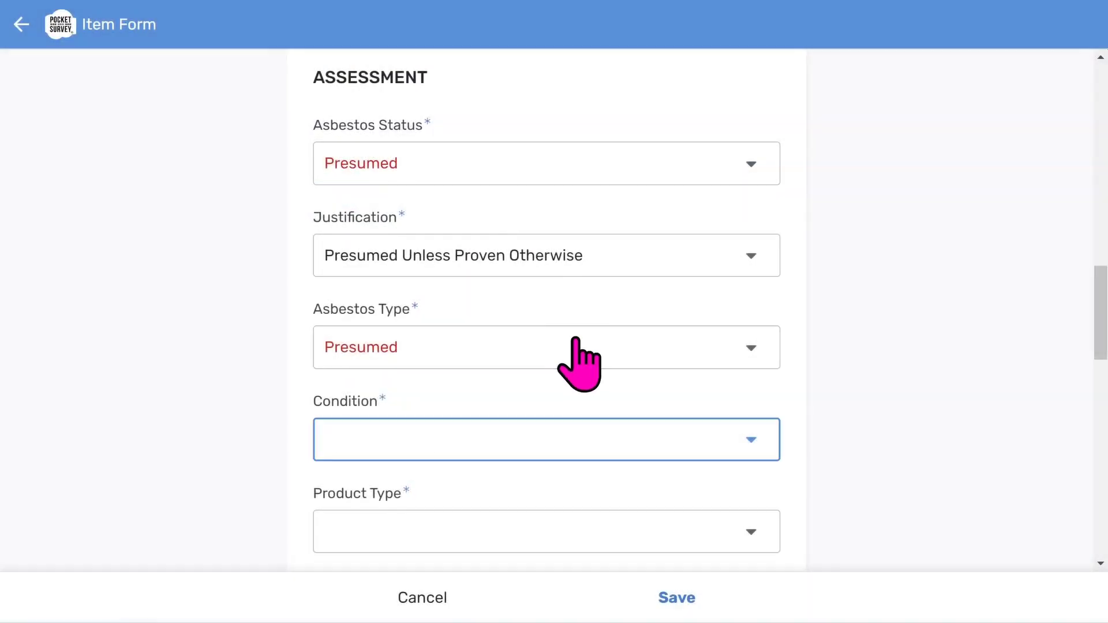
scroll(573, 364, down, 3)
click(542, 357)
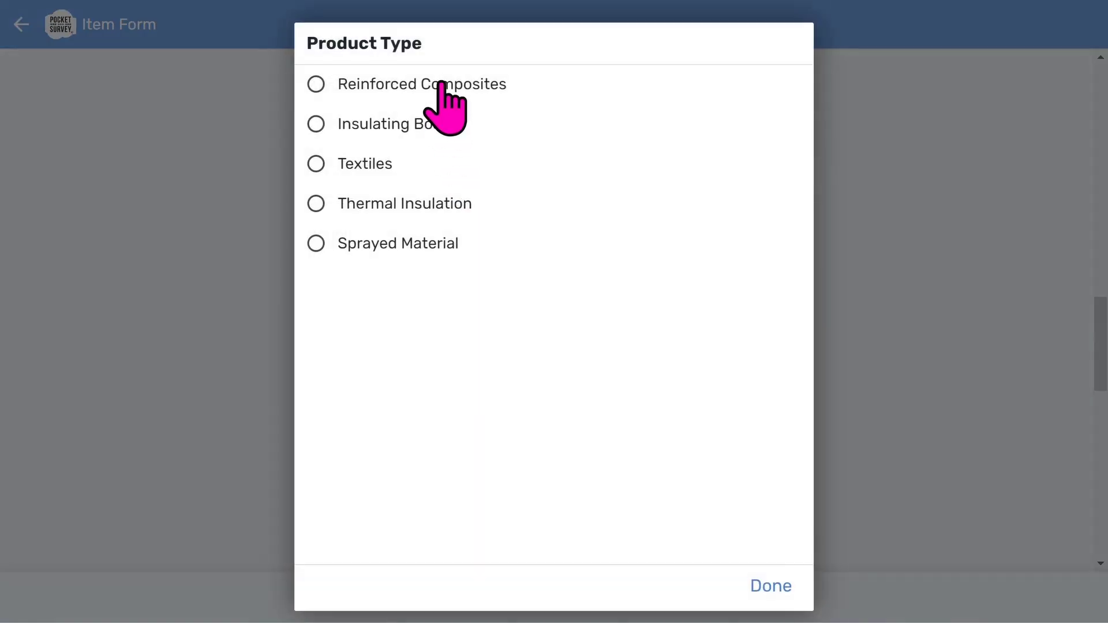
click(446, 84)
scroll(589, 341, down, 3)
click(508, 277)
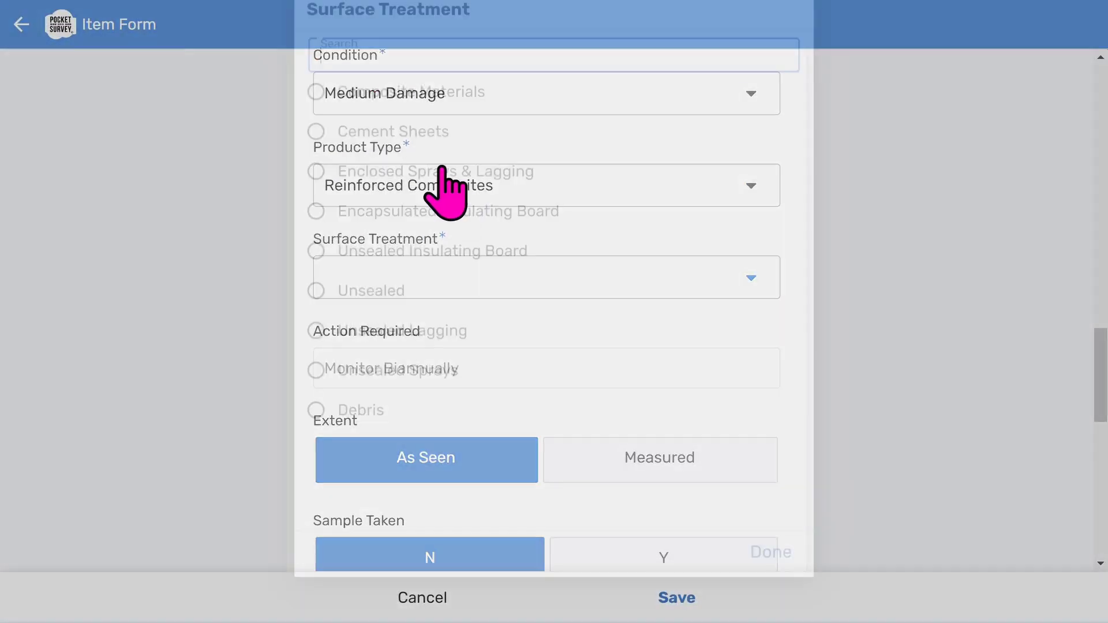
click(405, 126)
scroll(574, 361, down, 3)
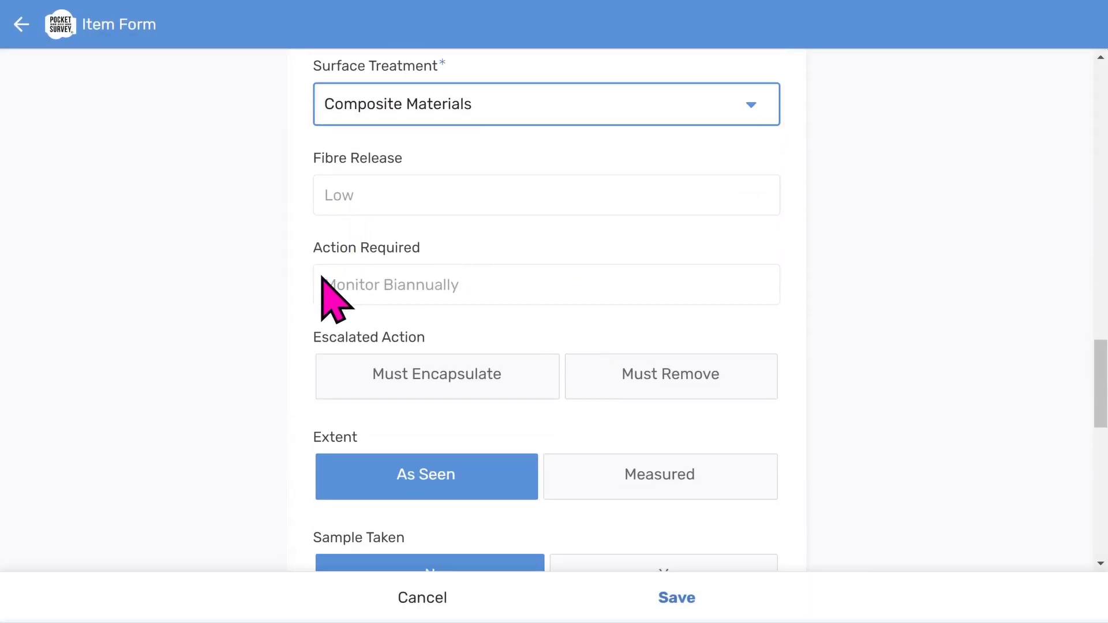
- Try the Must Encapsulate and Must Remove escalations, then clear back to monitoring
click(413, 374)
click(655, 380)
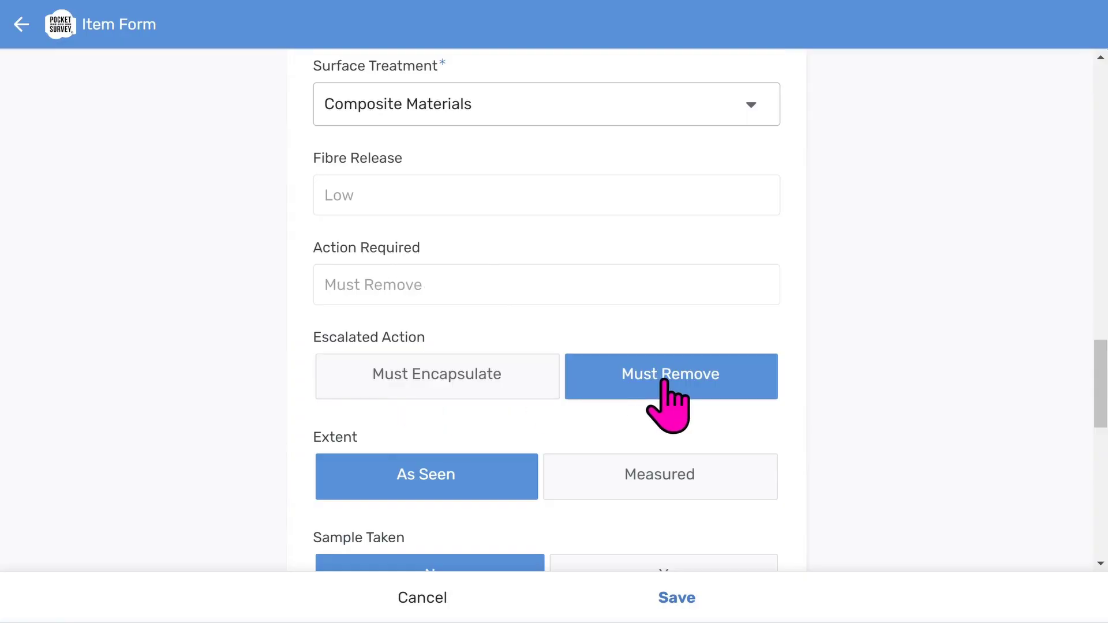
click(665, 381)
scroll(669, 392, down, 5)
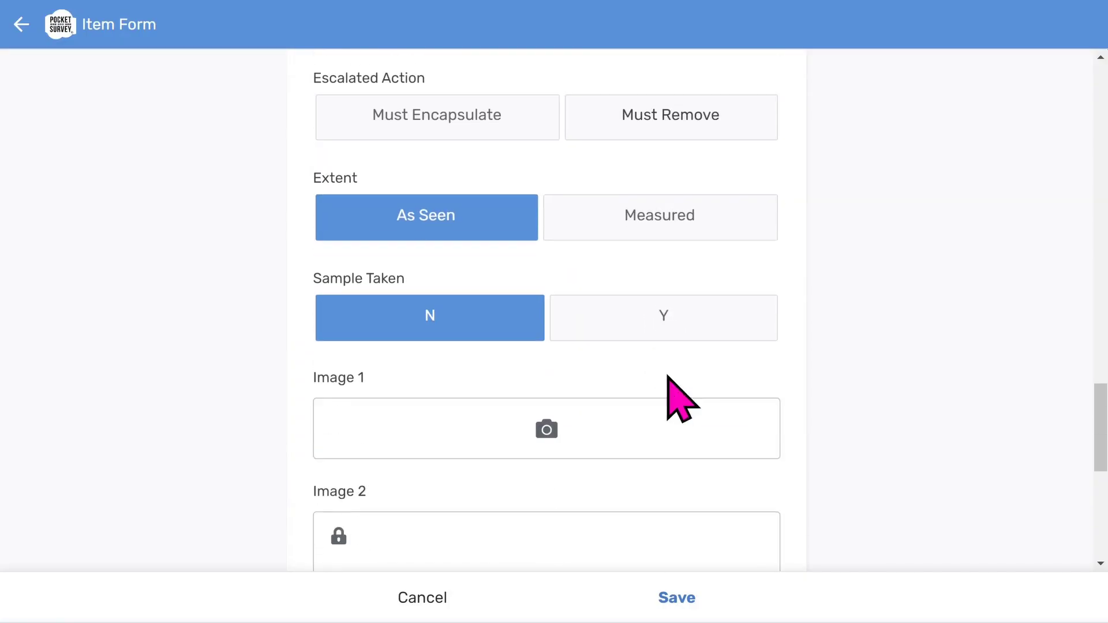
- Try Measured extent and its units list, then set the extent back to As Seen
click(658, 226)
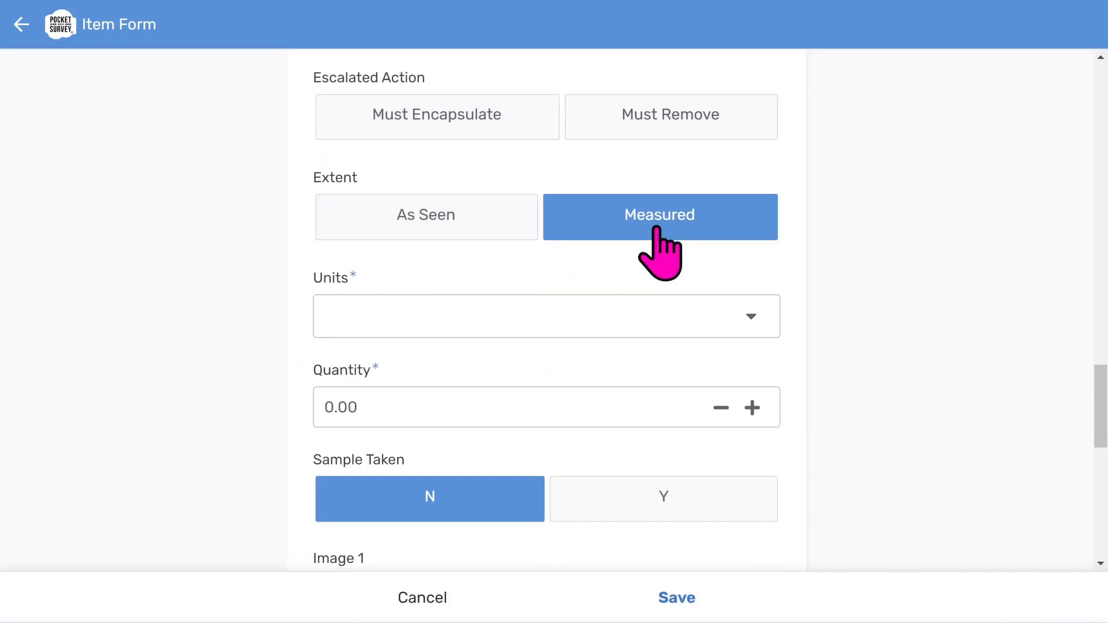
click(615, 316)
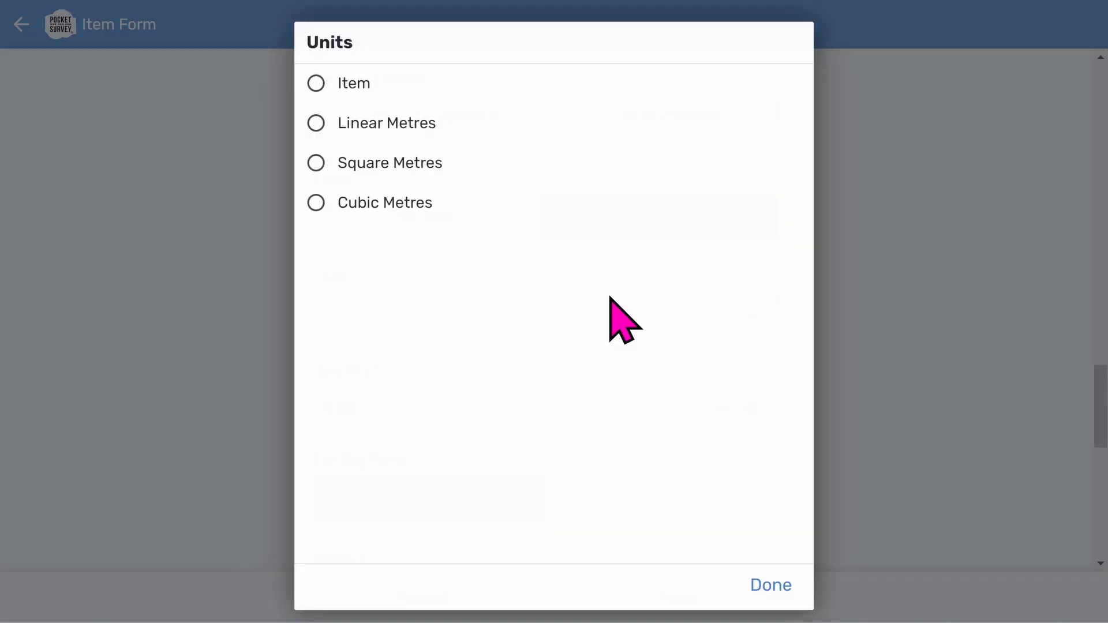
click(763, 588)
click(393, 214)
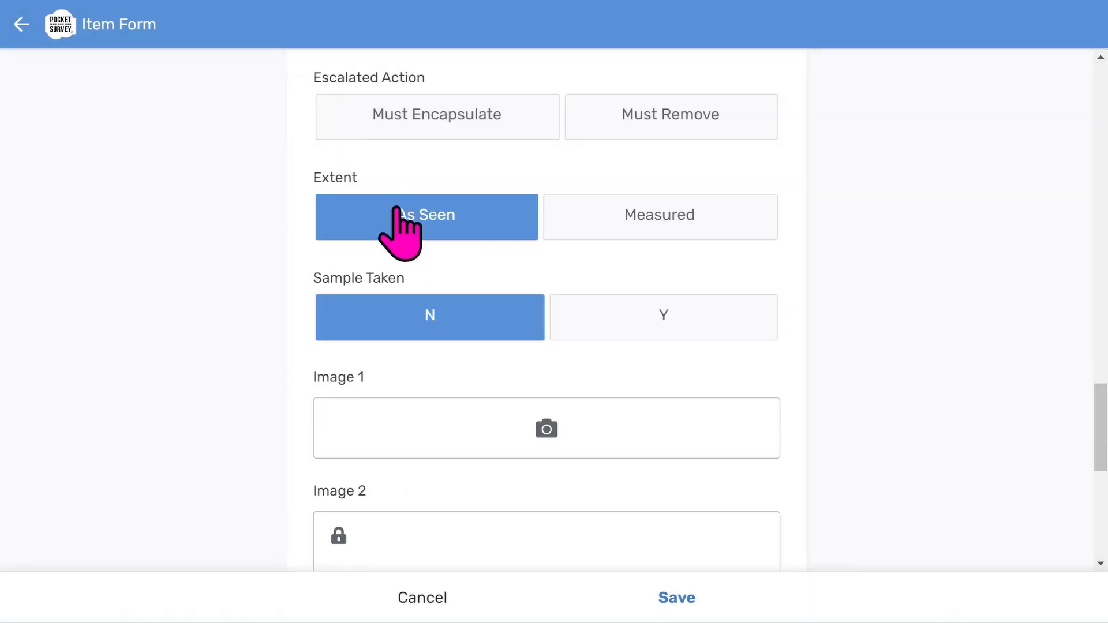
scroll(538, 272, down, 3)
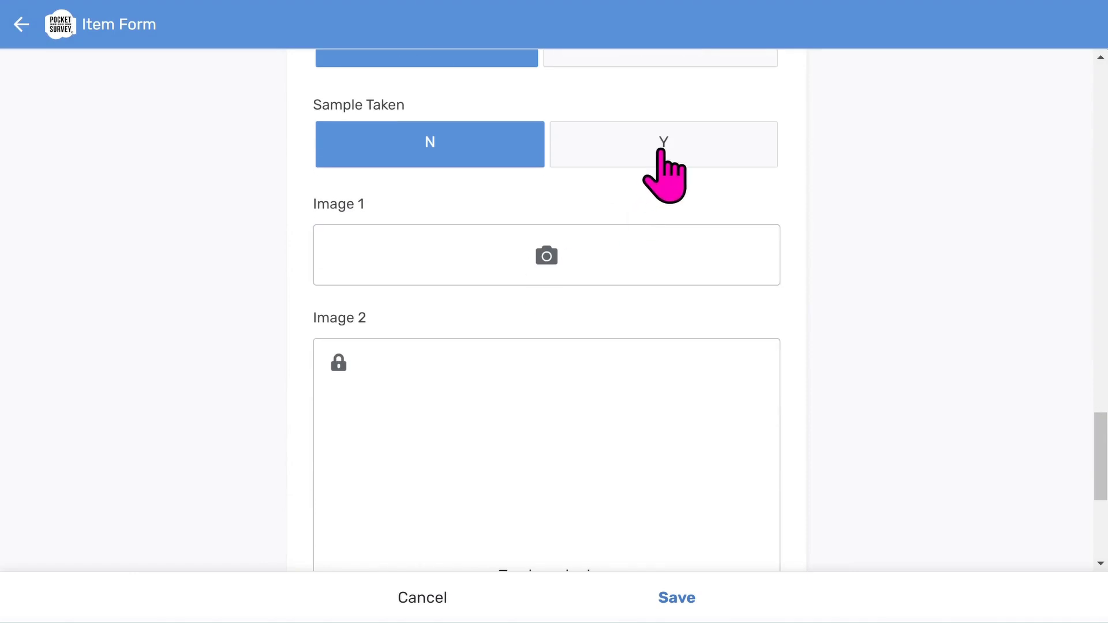
- Mark Sample Taken as Y, with sample number 1, date 2023-08-28 and ref S01
click(664, 151)
scroll(661, 182, down, 2)
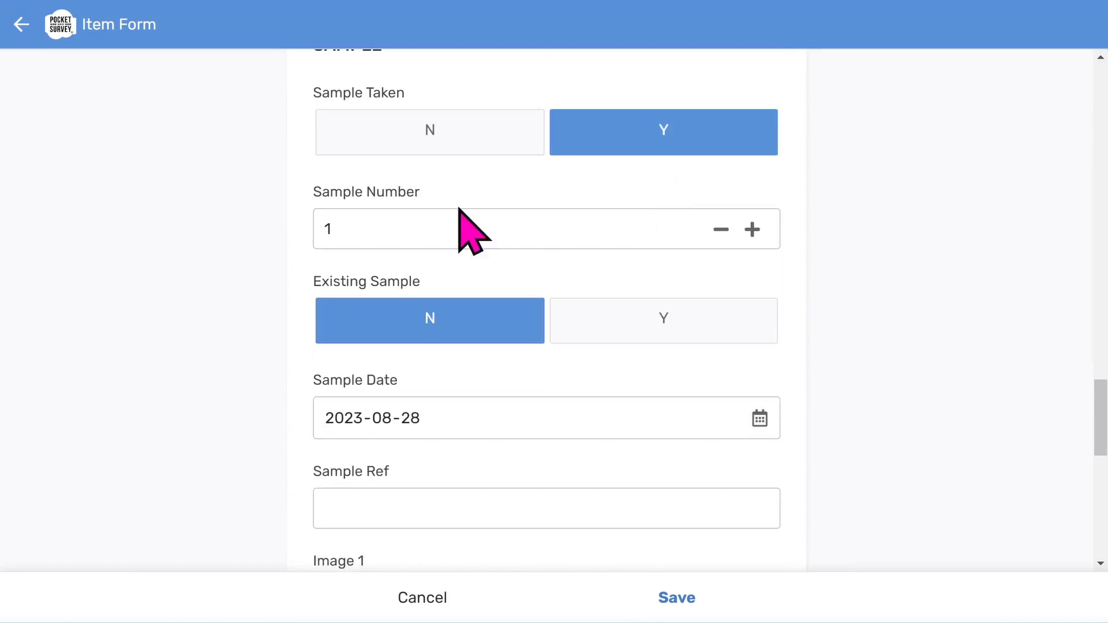
scroll(593, 212, down, 3)
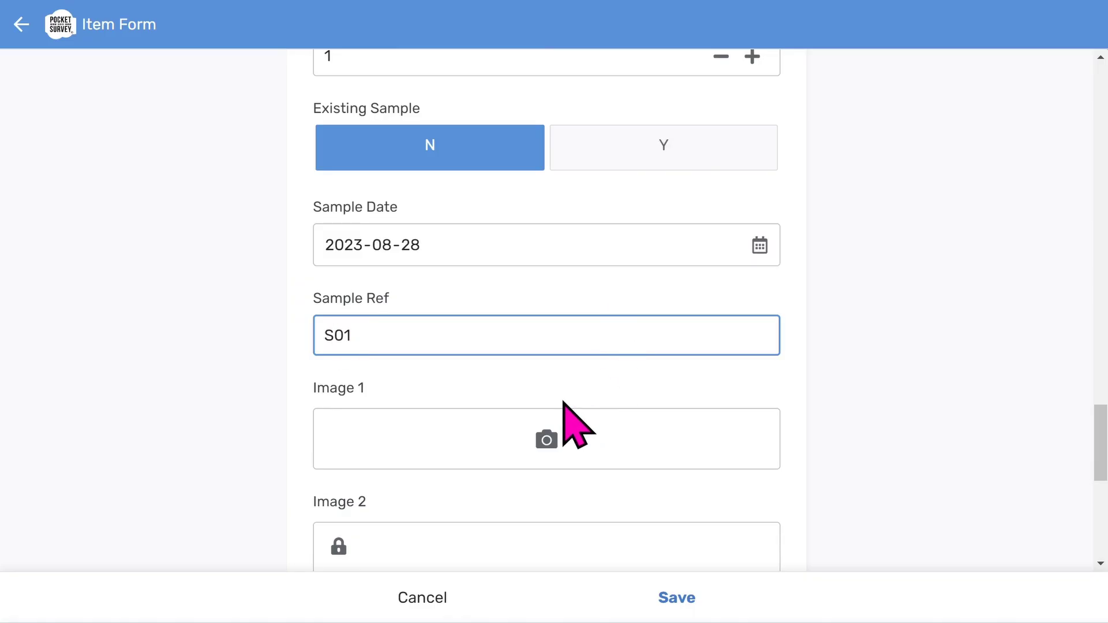
- Attach Artex Ceiling.jpg as Image 1
click(554, 450)
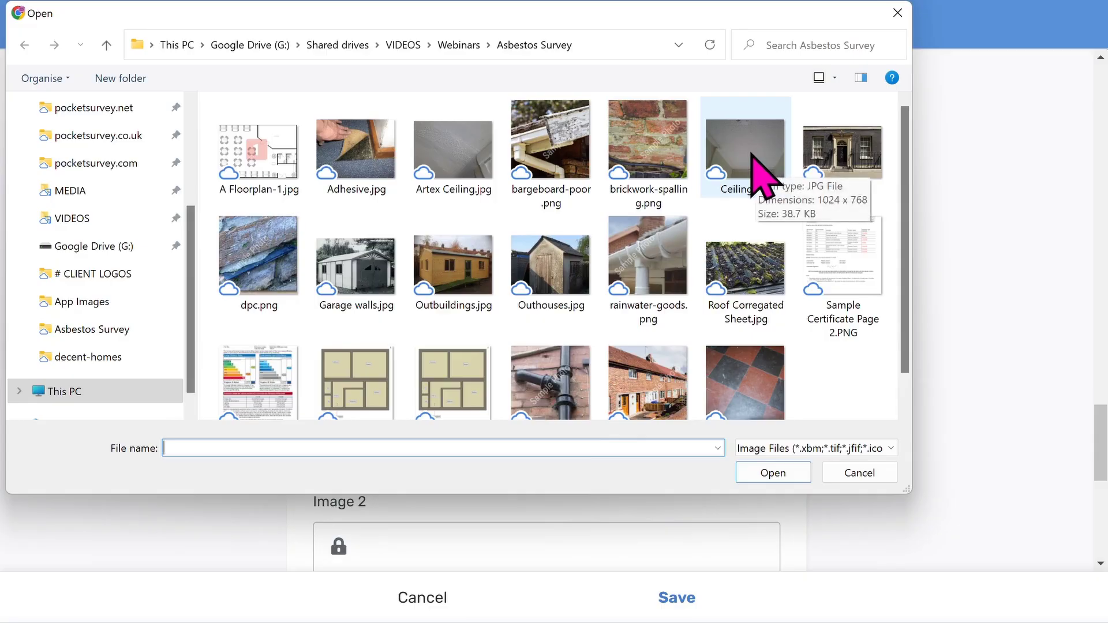
click(462, 168)
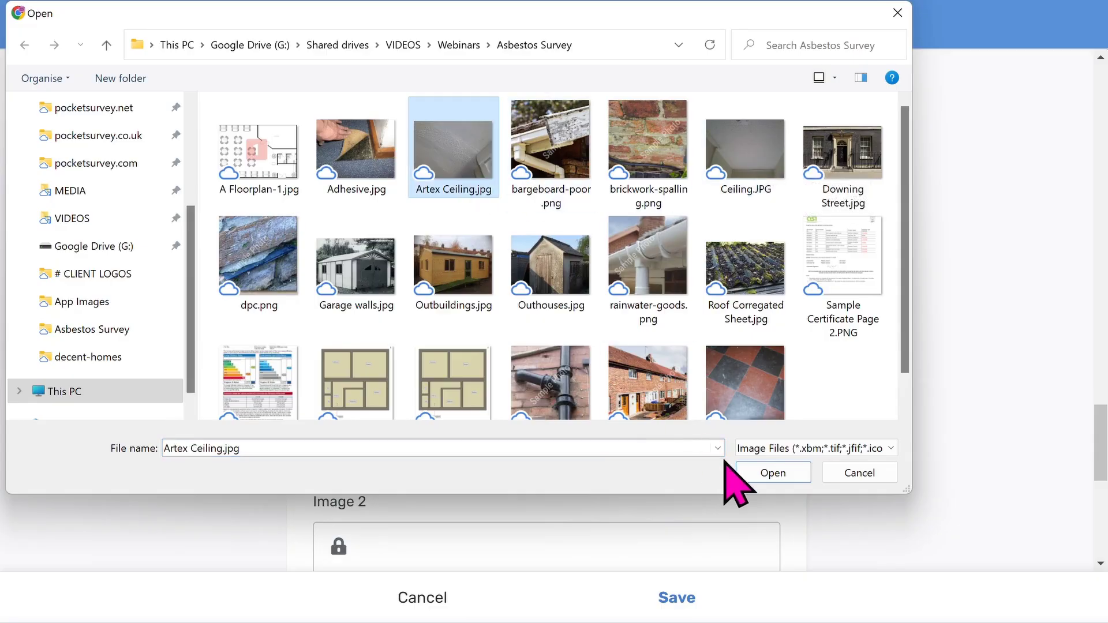
click(779, 479)
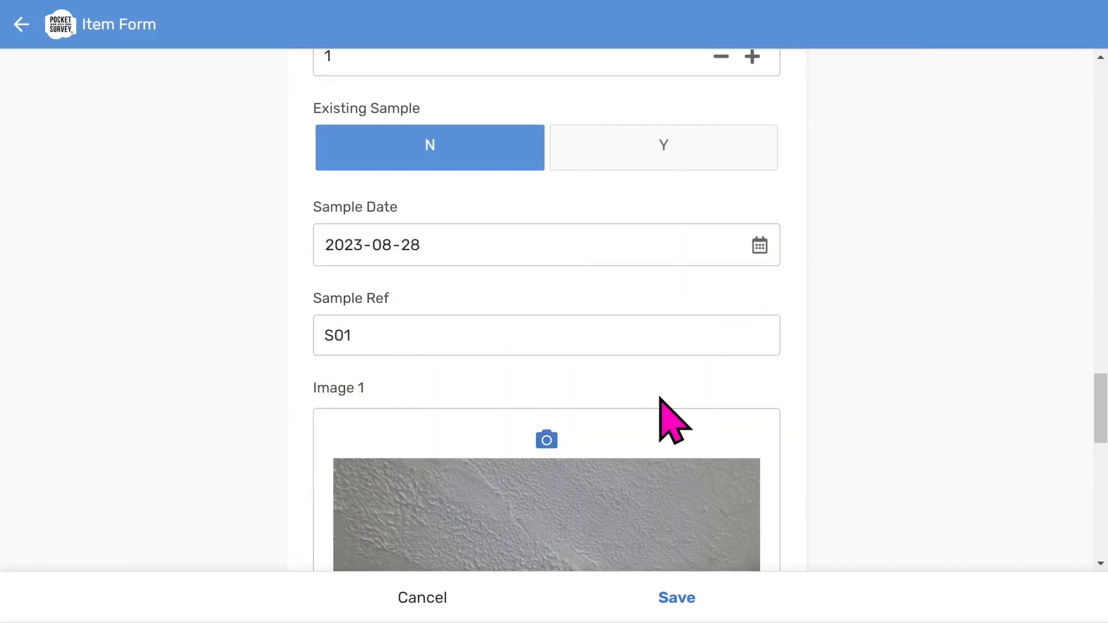
- Save the completed asbestos item form
scroll(661, 415, down, 8)
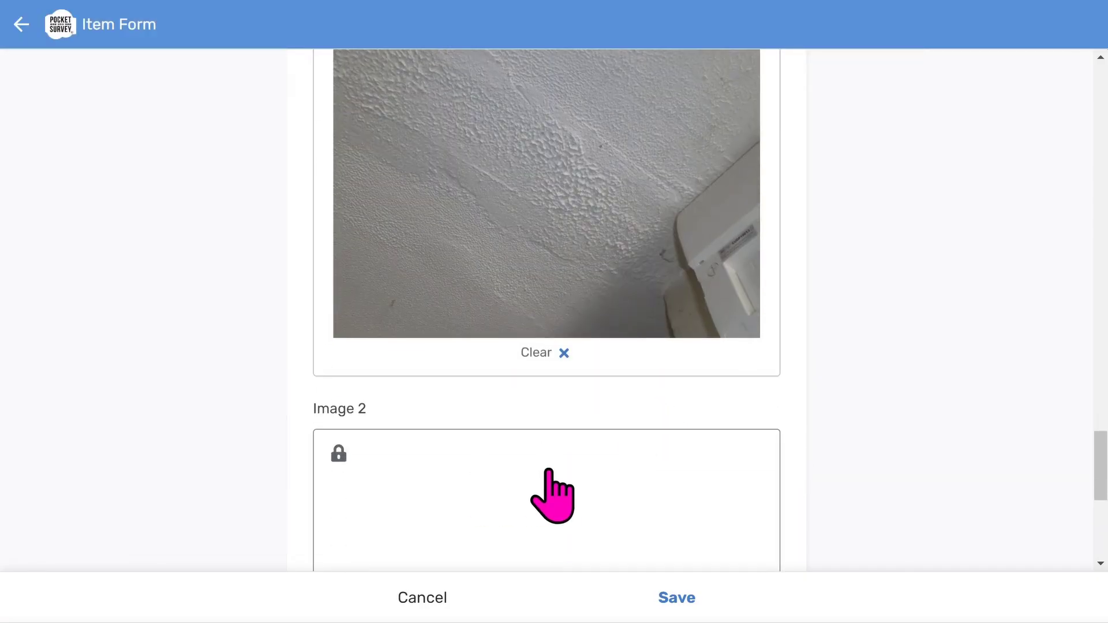
scroll(551, 490, down, 1)
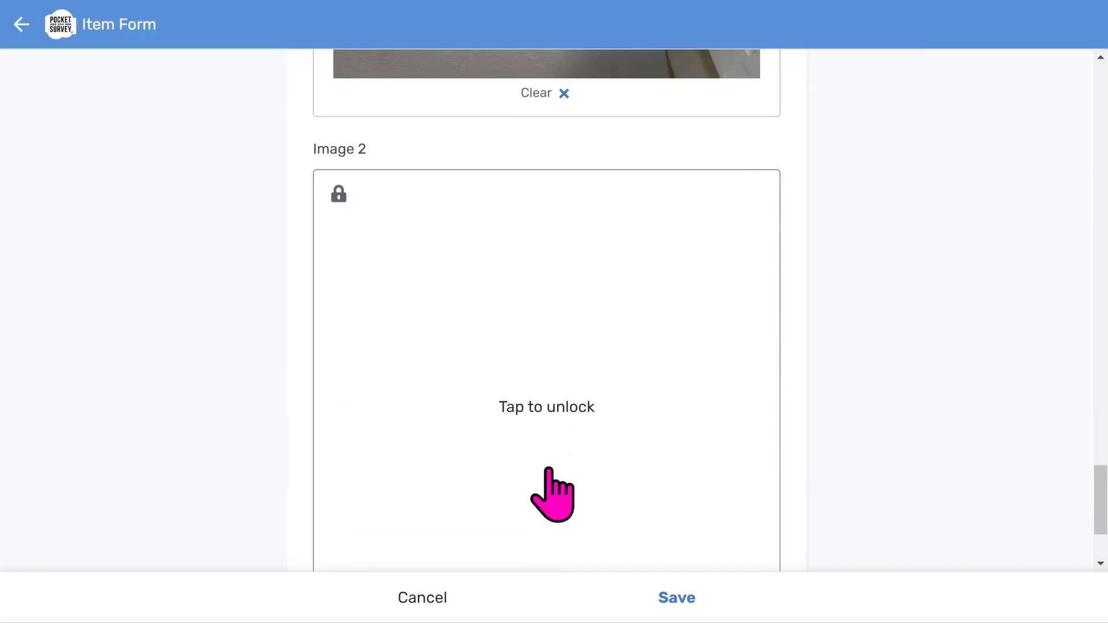
click(674, 598)
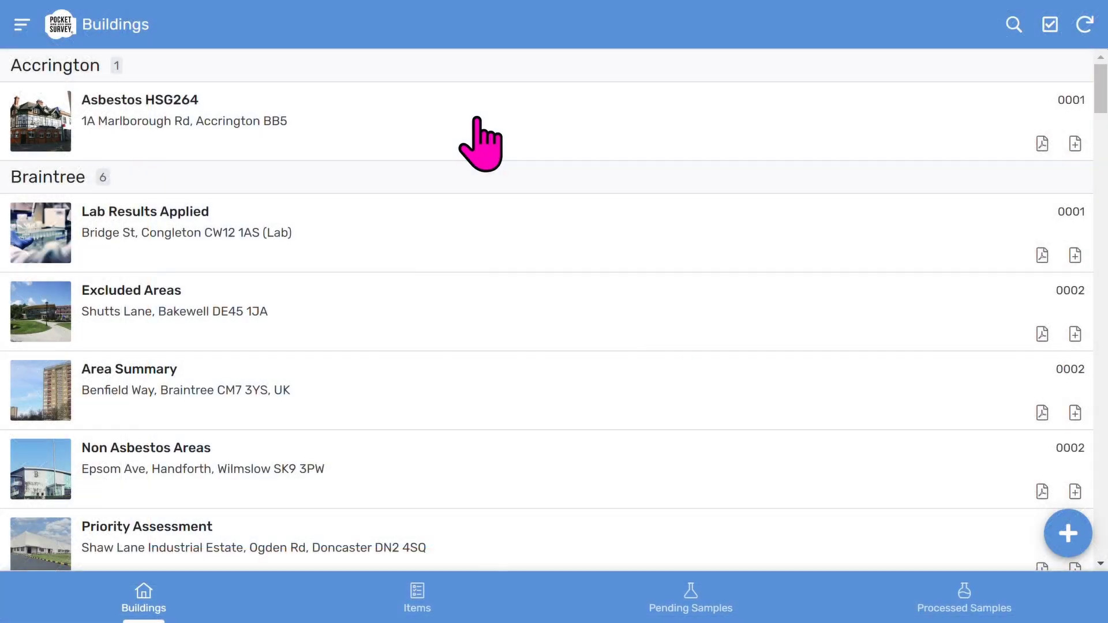
click(478, 121)
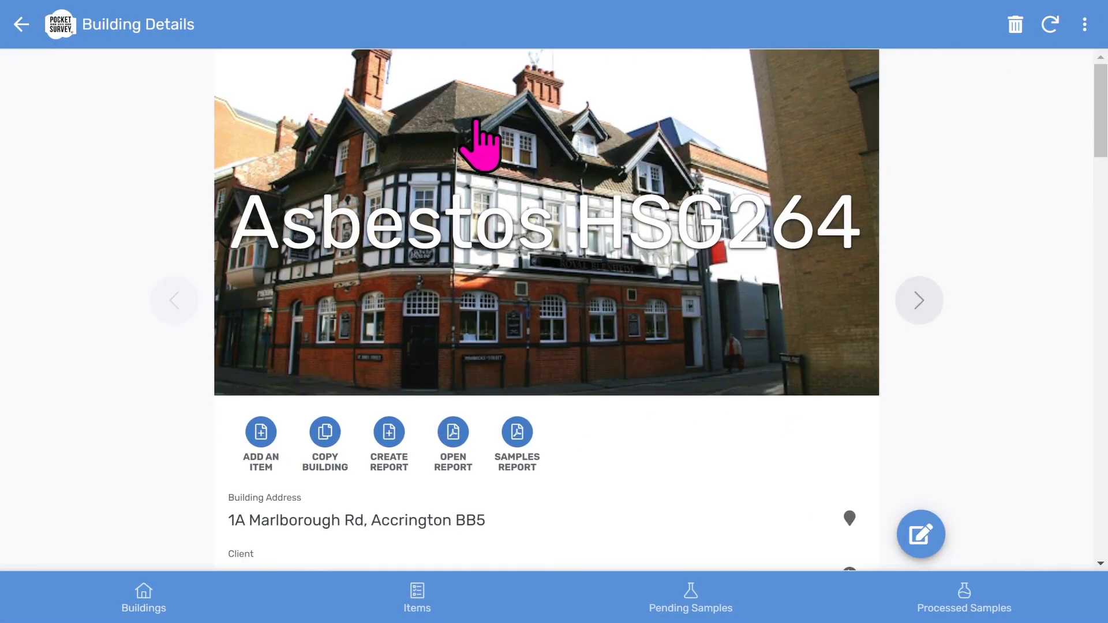
click(391, 456)
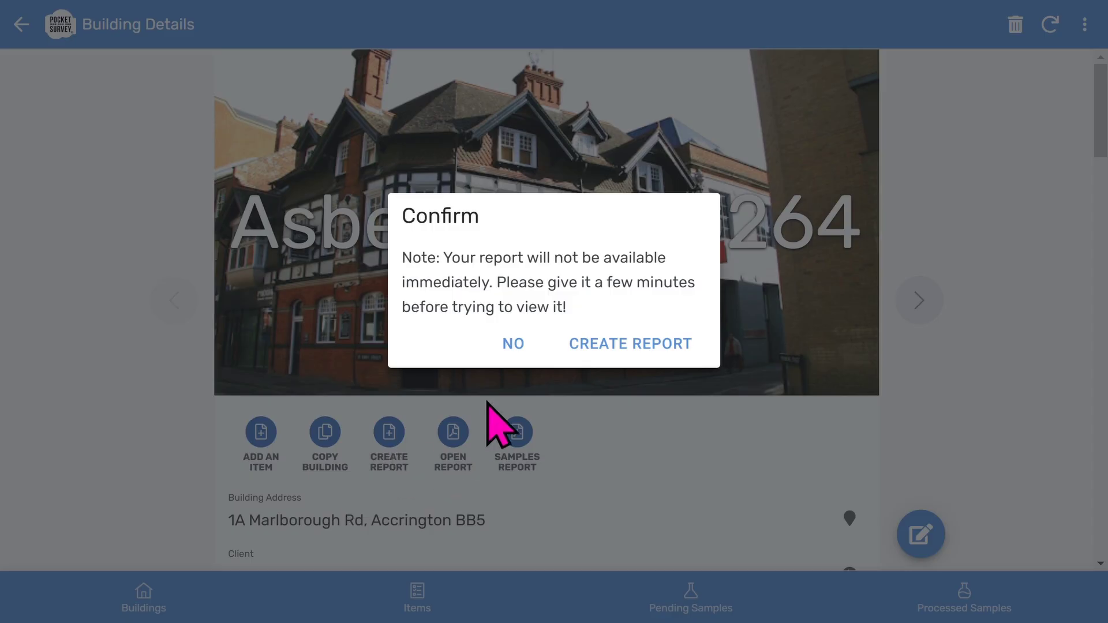
click(515, 345)
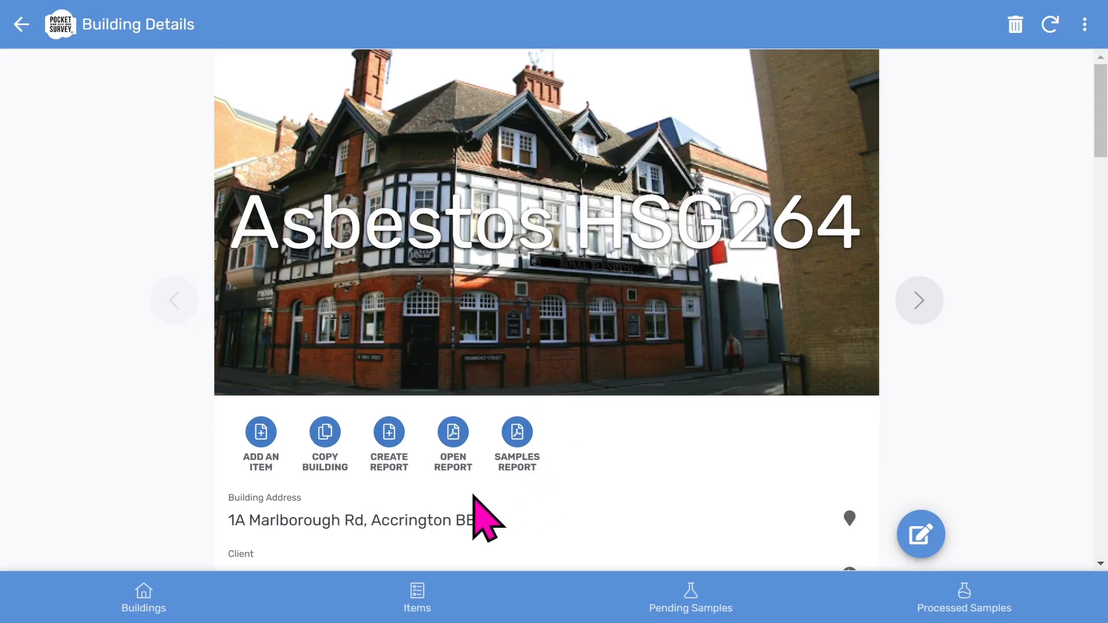
click(454, 438)
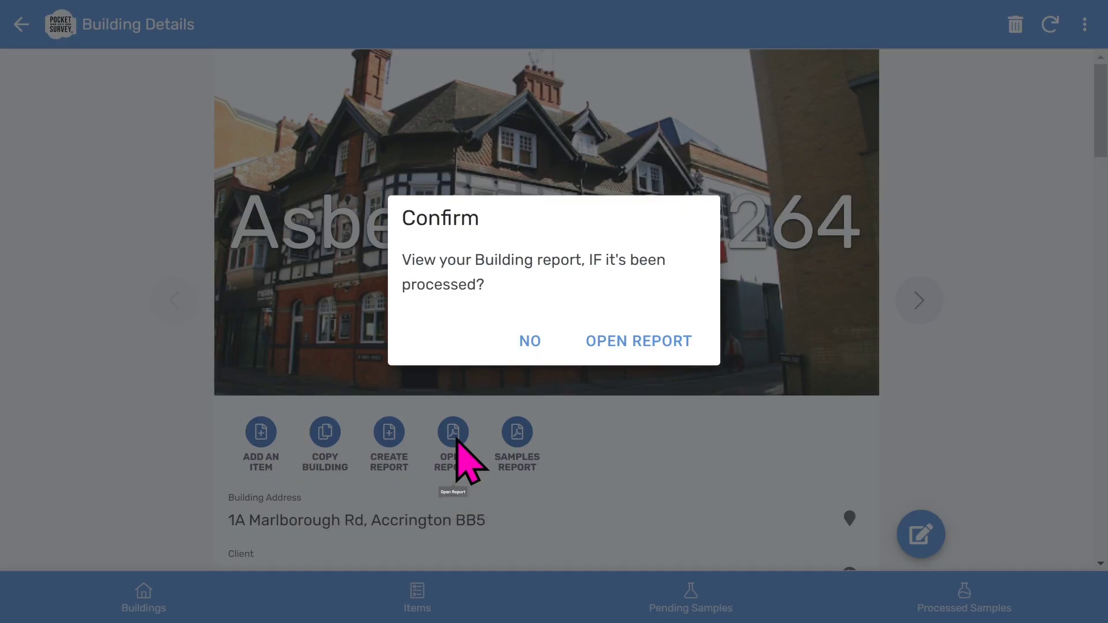
click(525, 345)
click(517, 434)
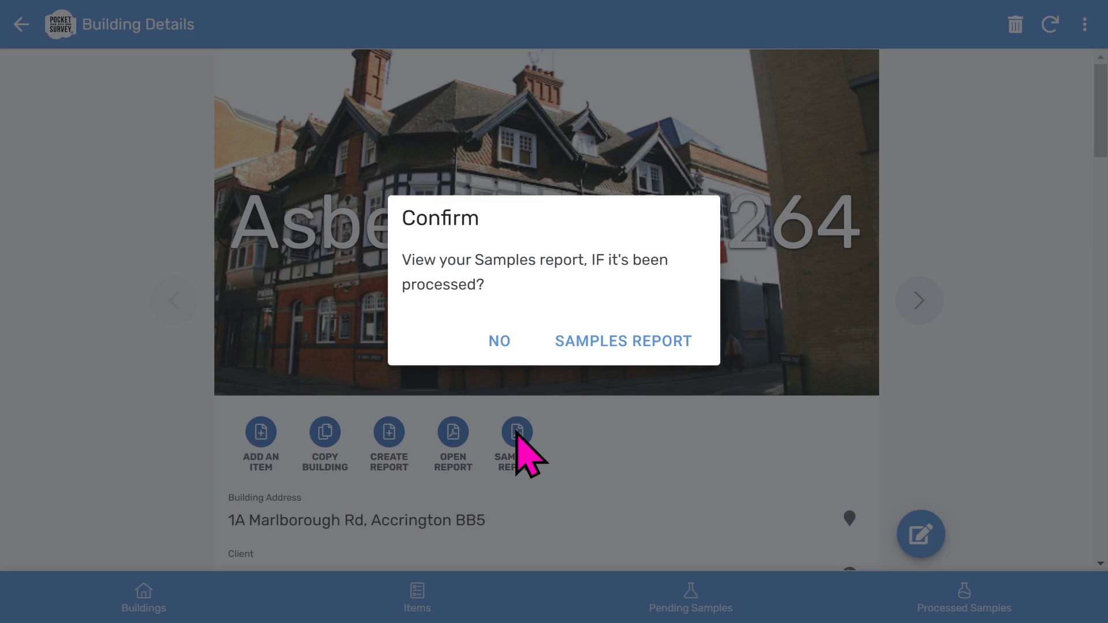
click(500, 341)
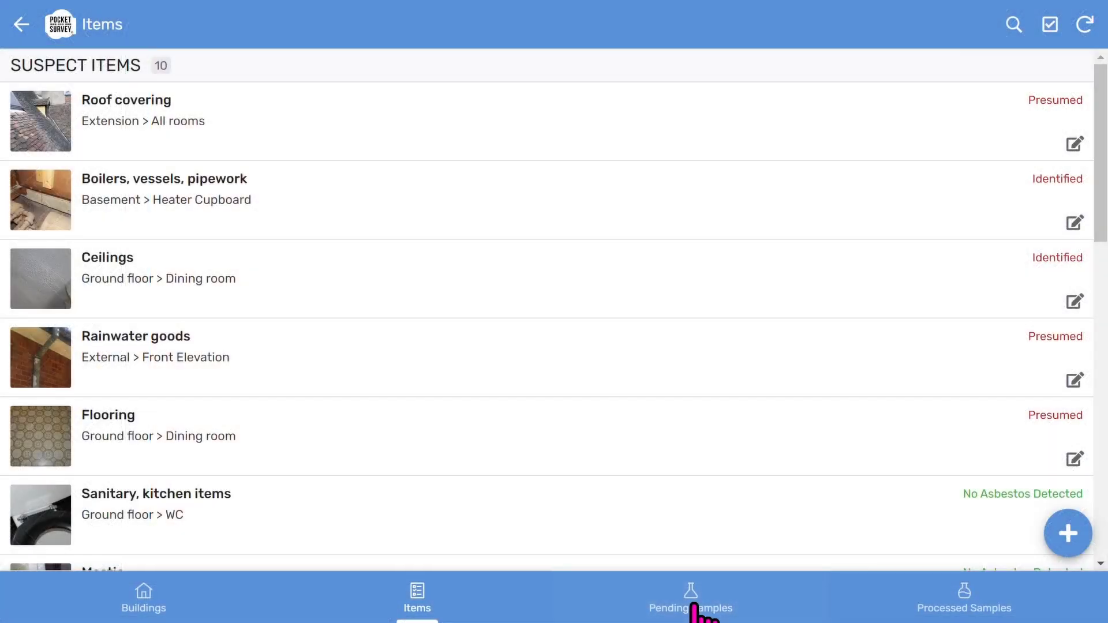
- Go to Pending Samples to reach the Labs list headed by PS Labs
click(692, 605)
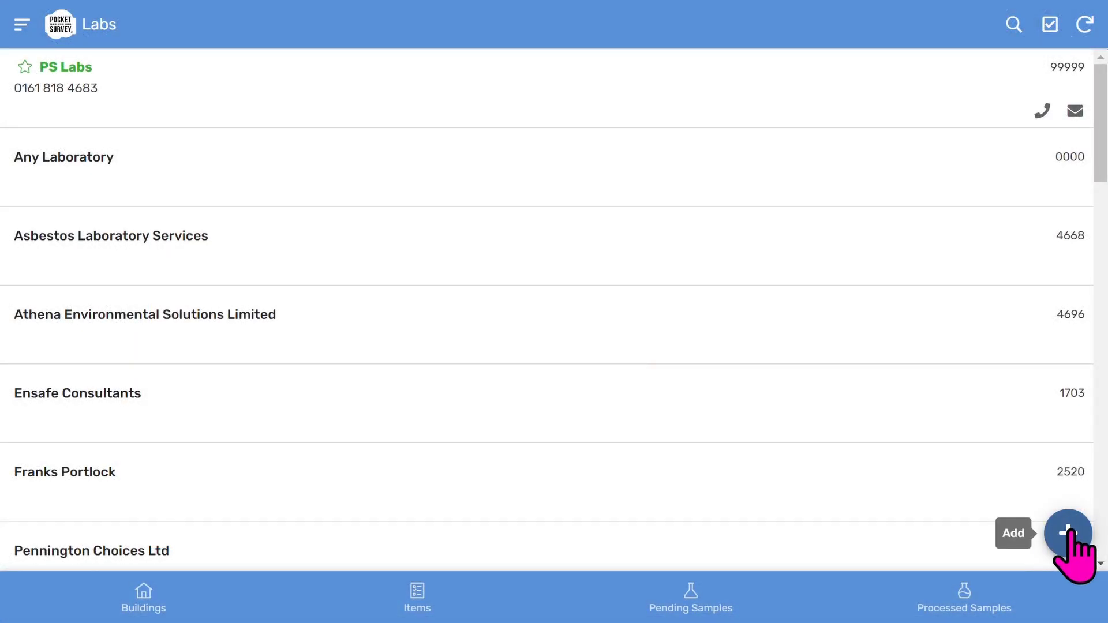
- Toggle PS Labs' Default Lab off and on again, then open its edit form
click(480, 107)
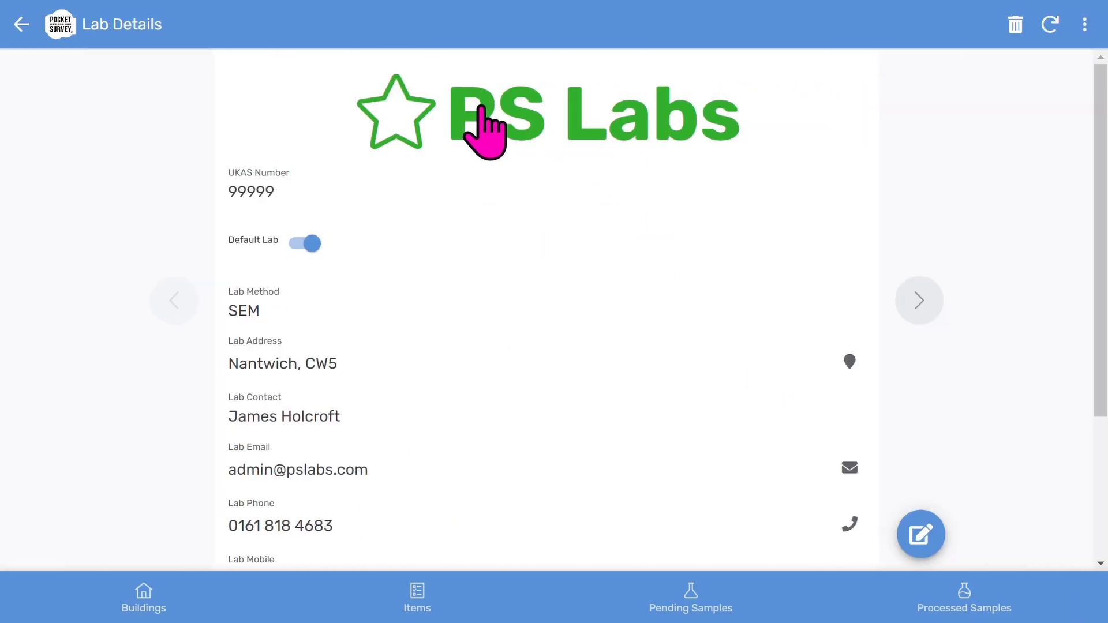
click(292, 247)
click(293, 247)
click(922, 532)
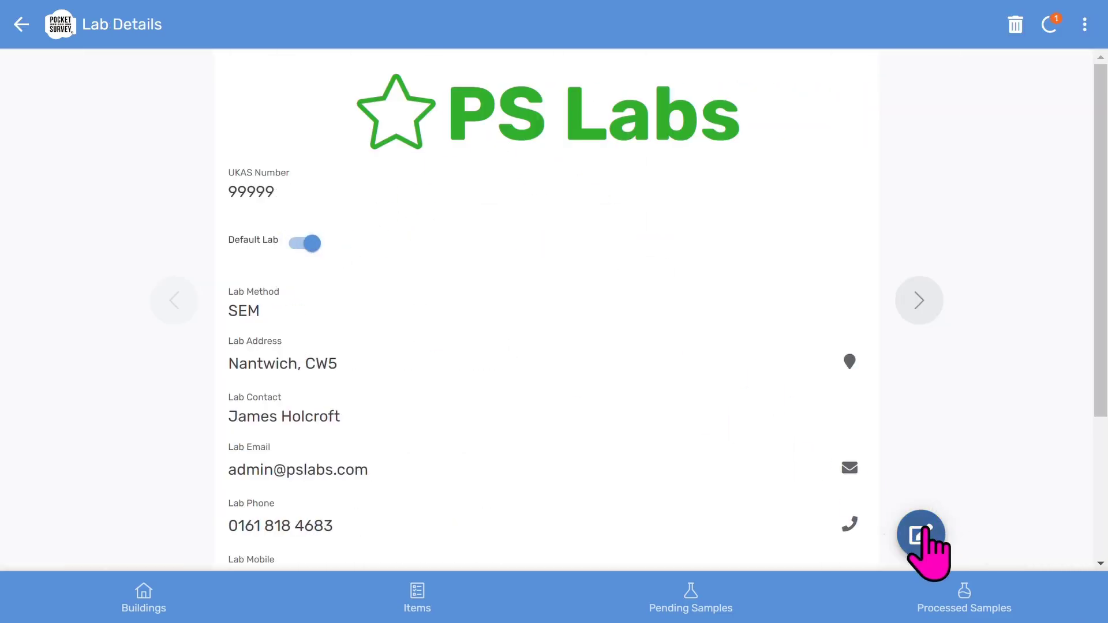